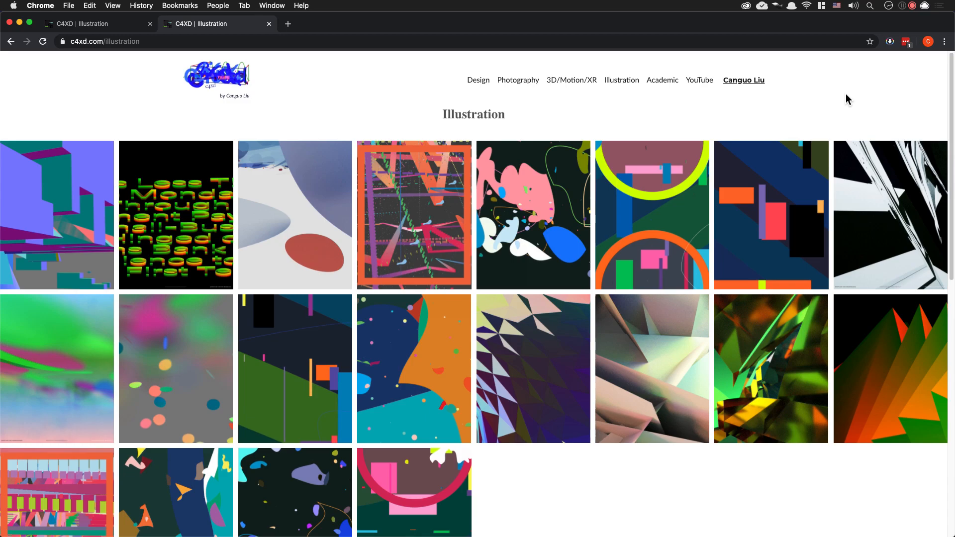
Switch to After Effects, and on to Adobe XD, to view their open workspaces
key(super+Tab)
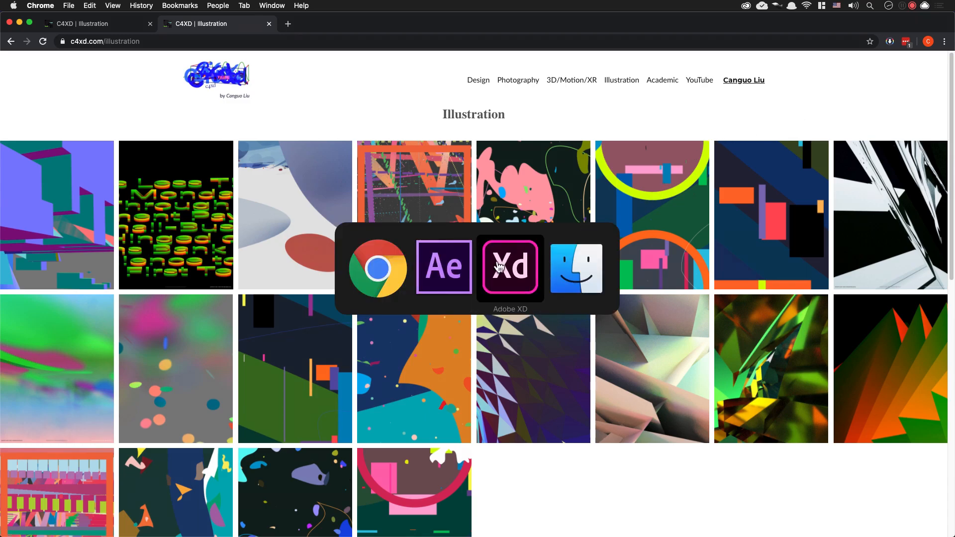
click(444, 286)
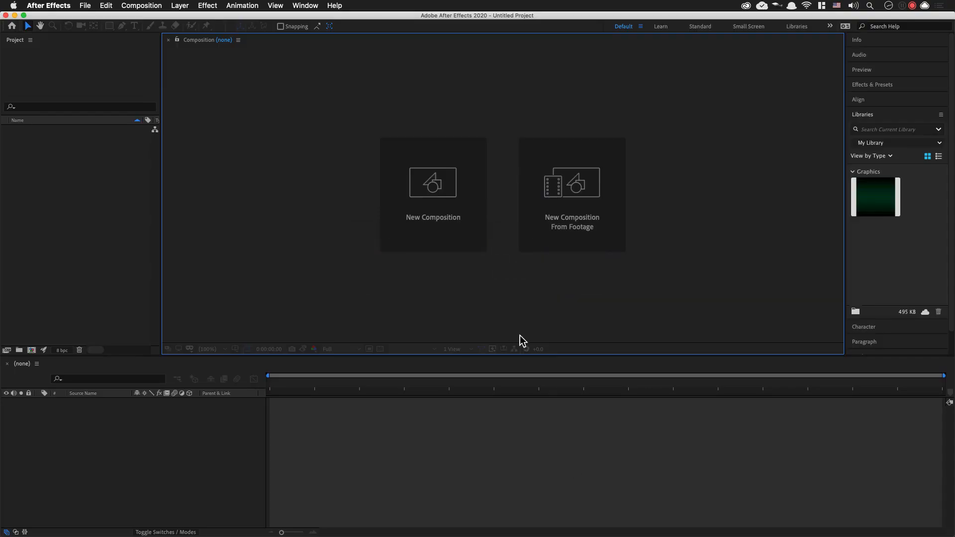
key(super+Tab)
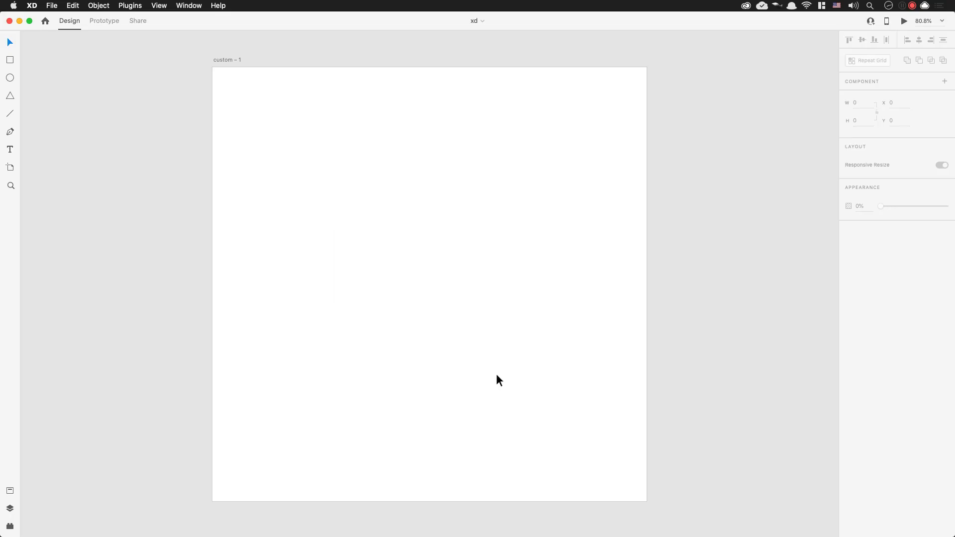
Launch Adobe Illustrator 2020 by searching the computer's applications for "ill"
key(super+space)
text(ill)
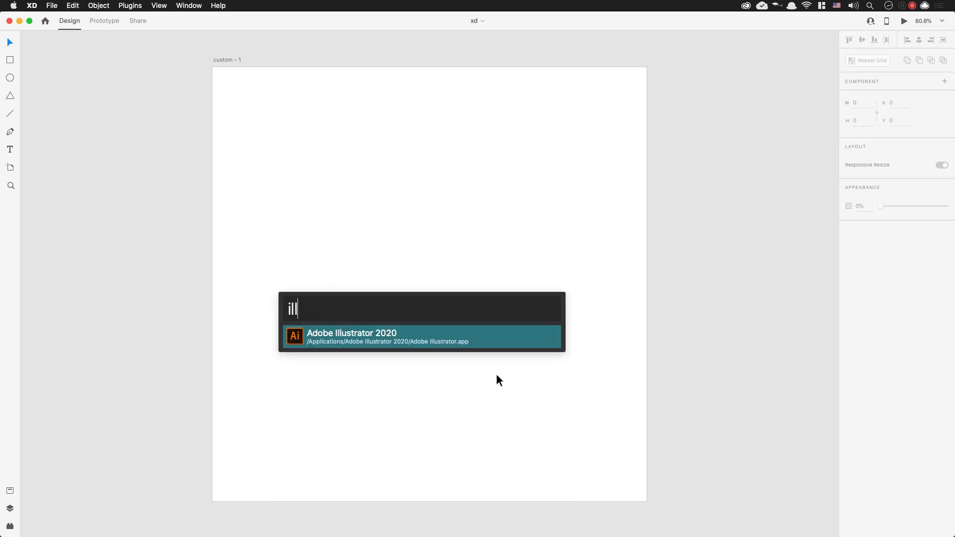
key(Return)
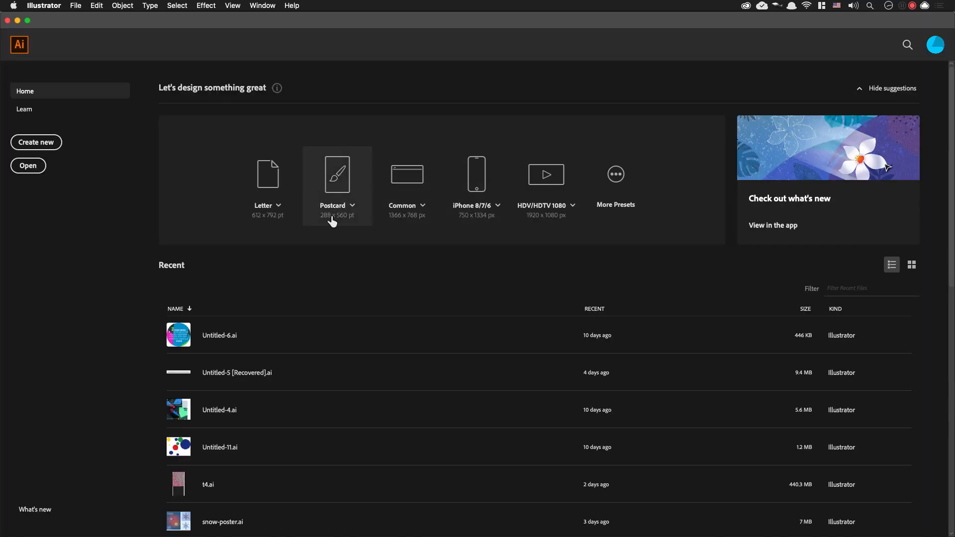
Create a new web document 1080 px wide and 1080 px high
click(52, 151)
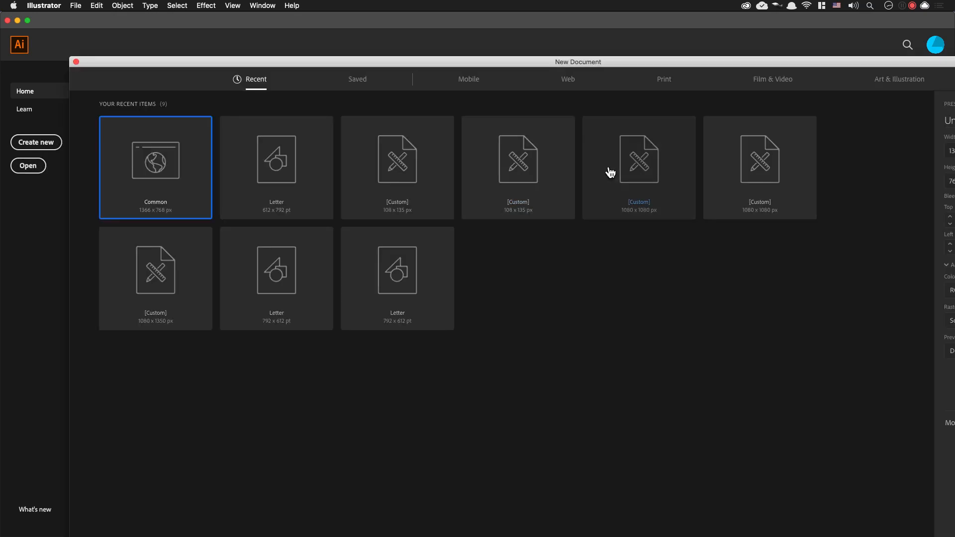
click(570, 82)
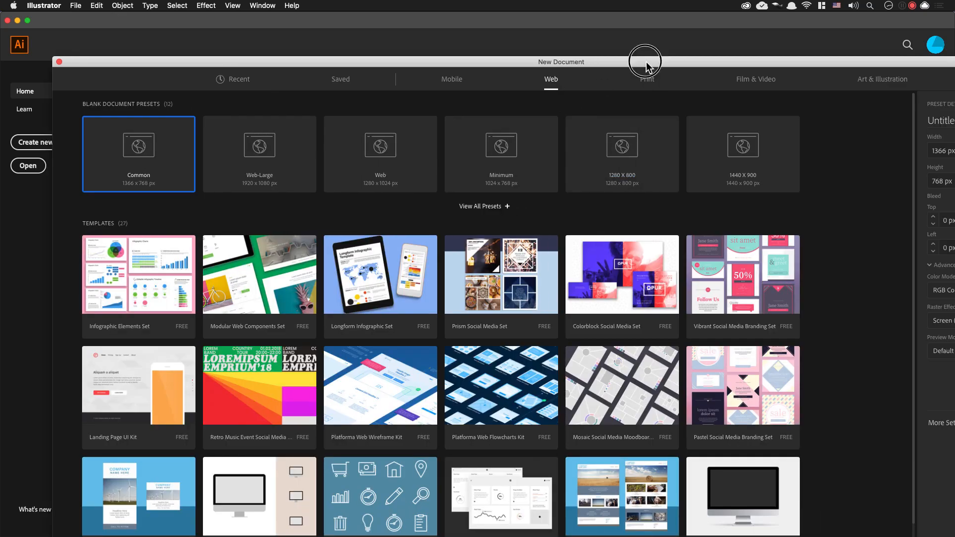
double_click(646, 62)
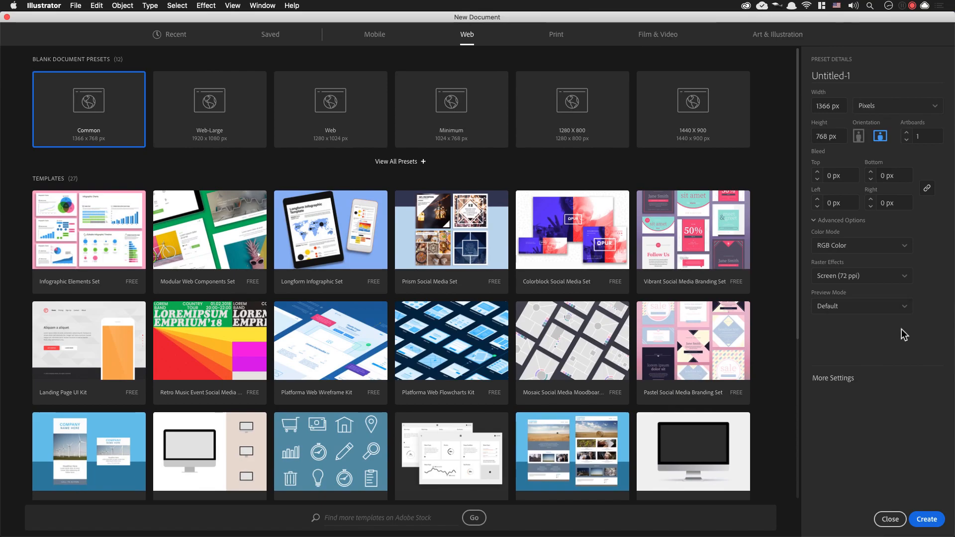
click(842, 108)
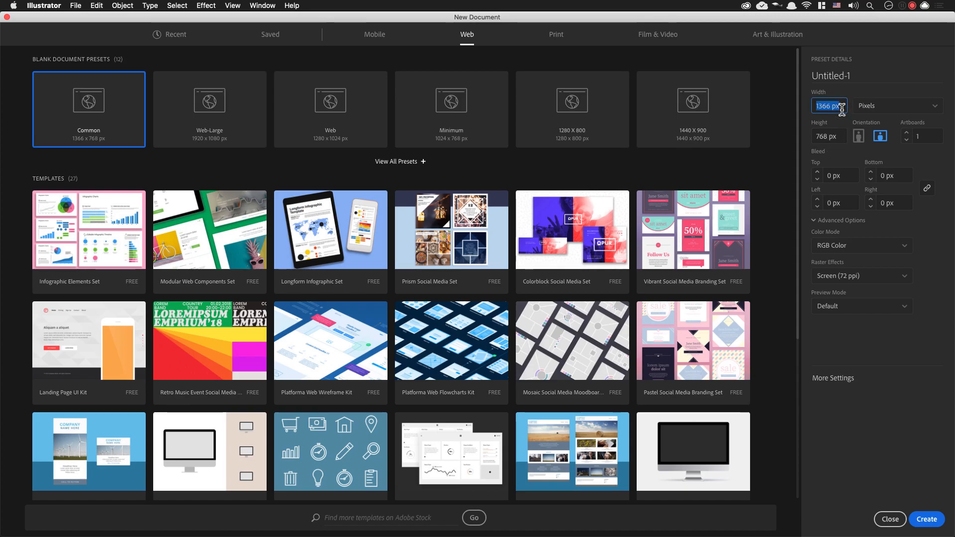
text(1080)
key(Tab)
text(1080)
key(Escape)
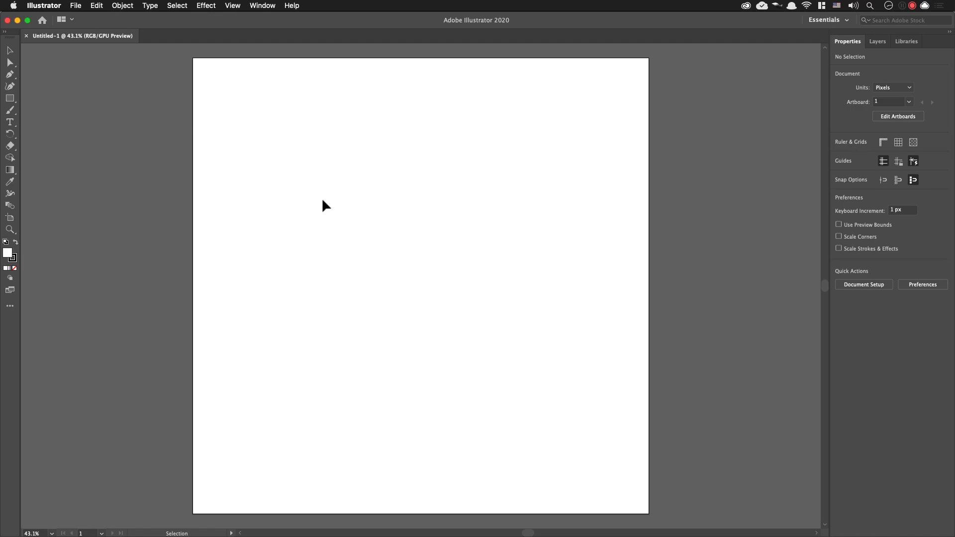
Switch to Chrome and copy the blue diagonal-stripe illustration with orange, red and black rectangles from the C4XD illustration gallery
key(super+Tab)
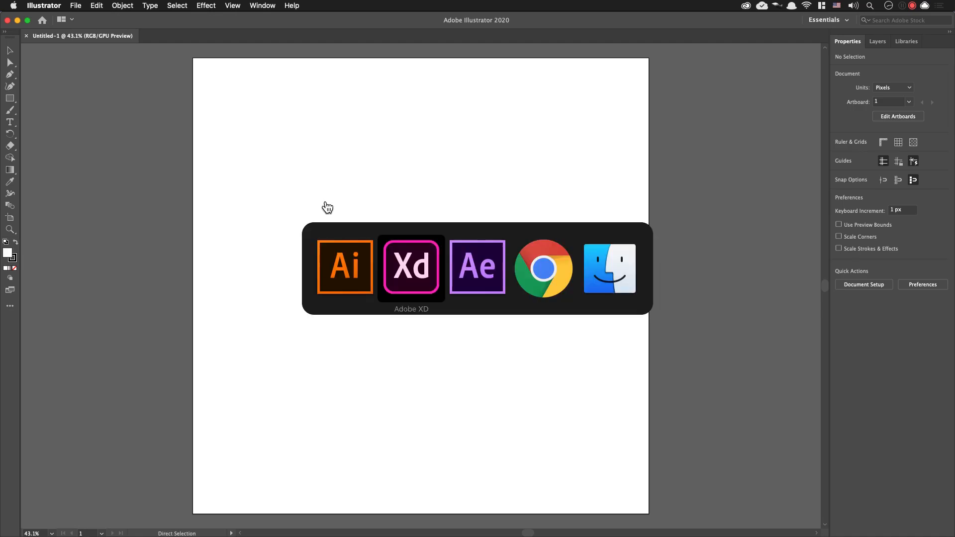
click(514, 287)
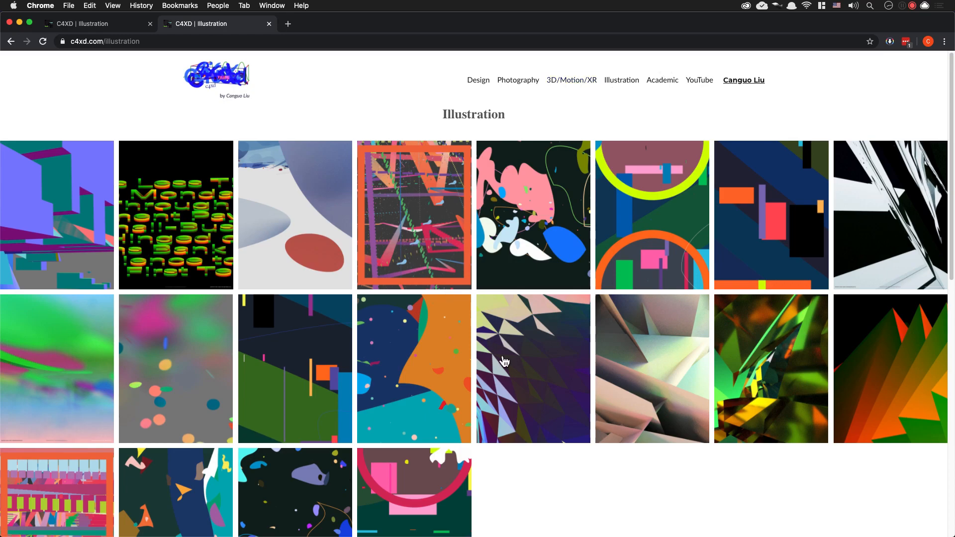
scroll(504, 362, down, 3)
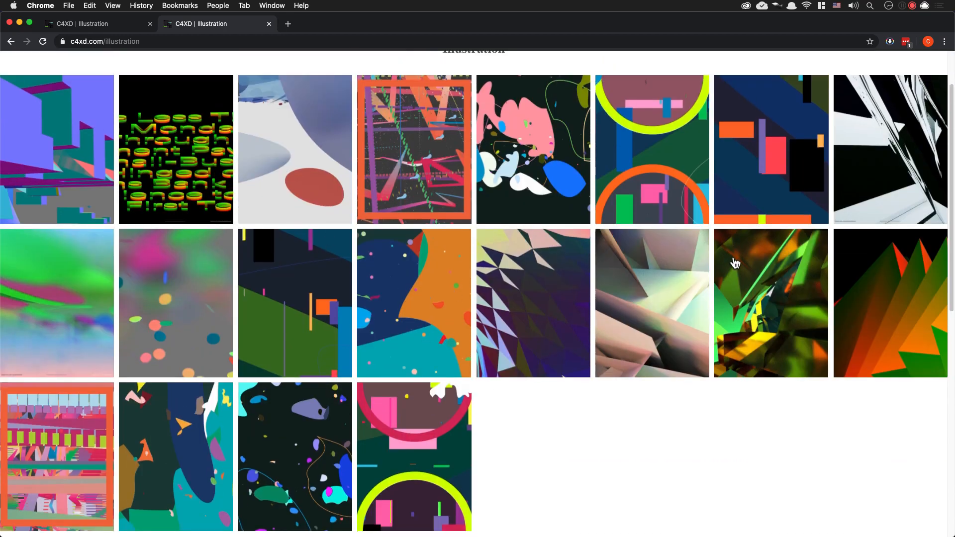
scroll(731, 259, up, 3)
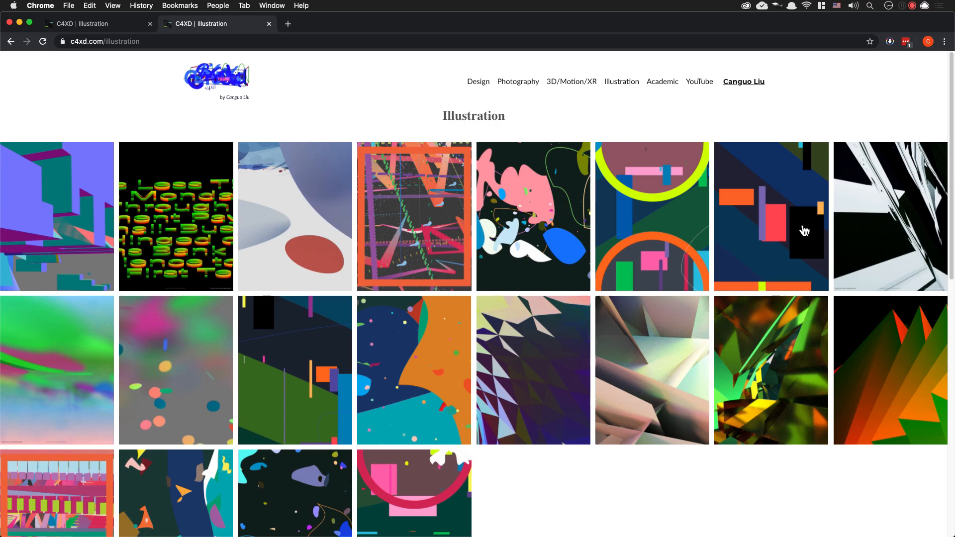
click(798, 224)
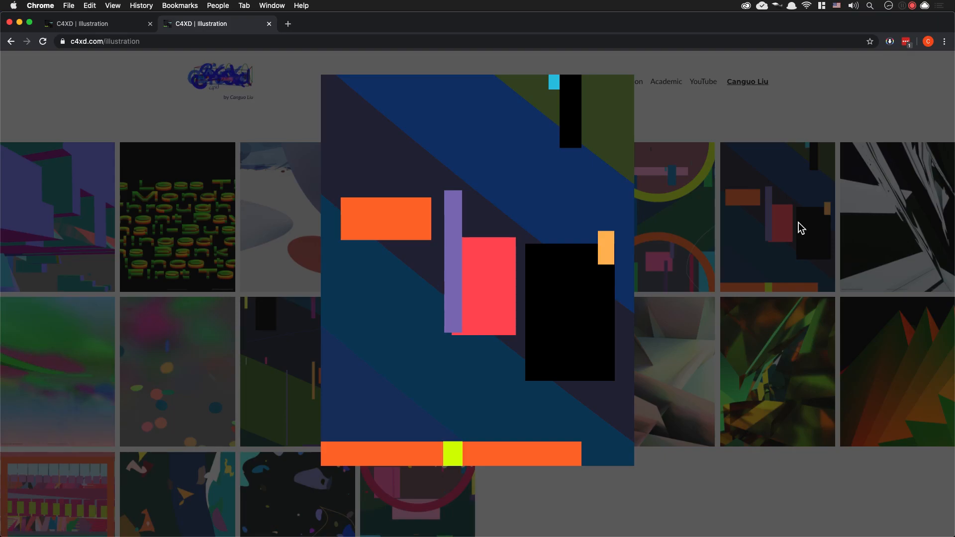
right_click(560, 186)
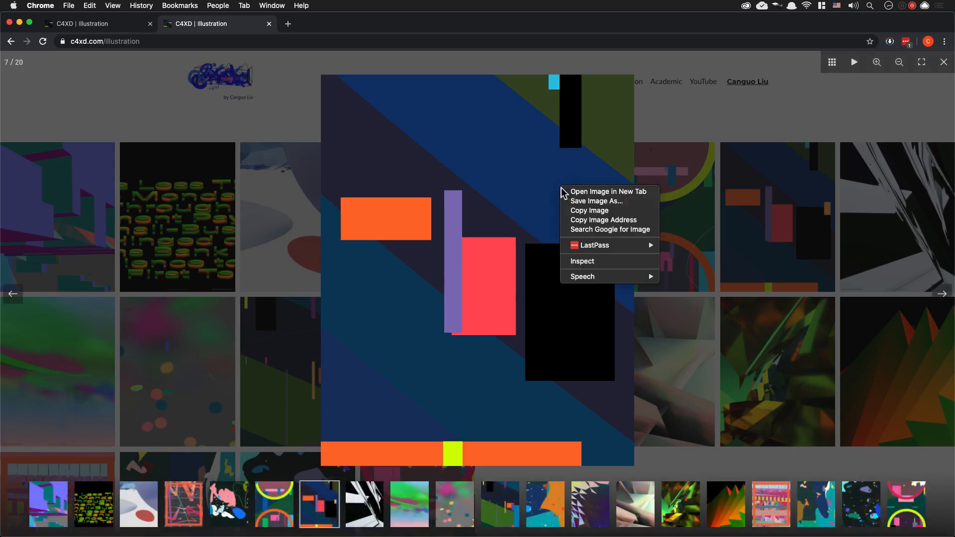
click(599, 213)
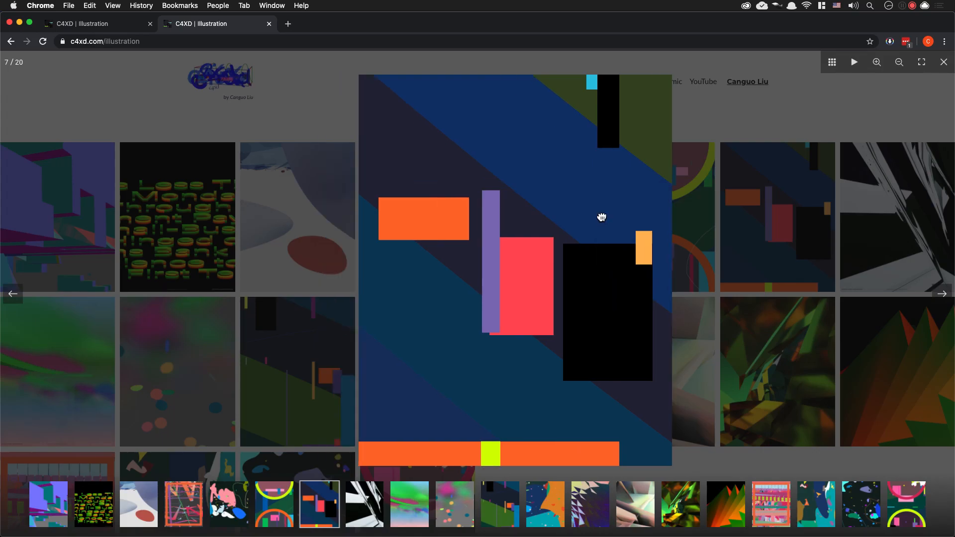
Close the enlarged gallery image, switch back to Illustrator and paste the copied illustration into the document
drag(601, 217, 530, 266)
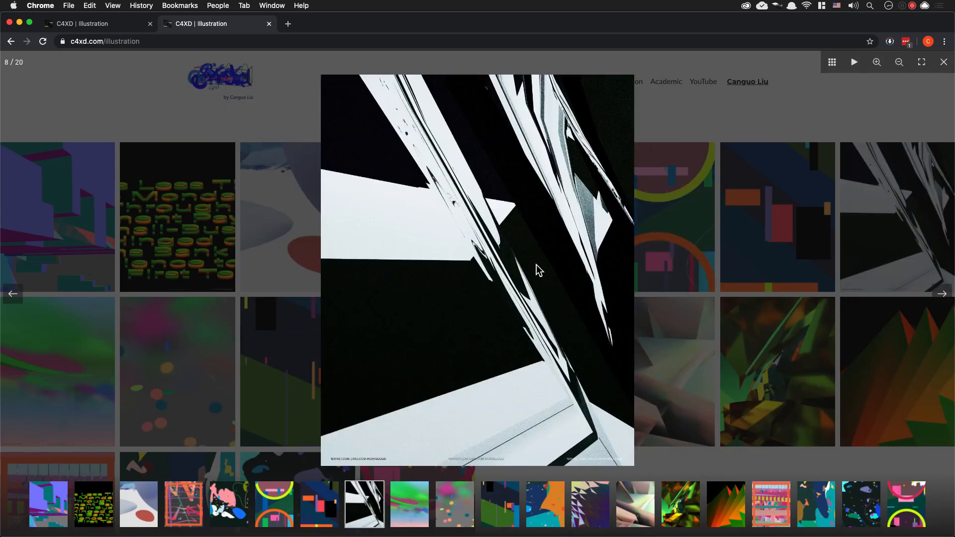
click(246, 263)
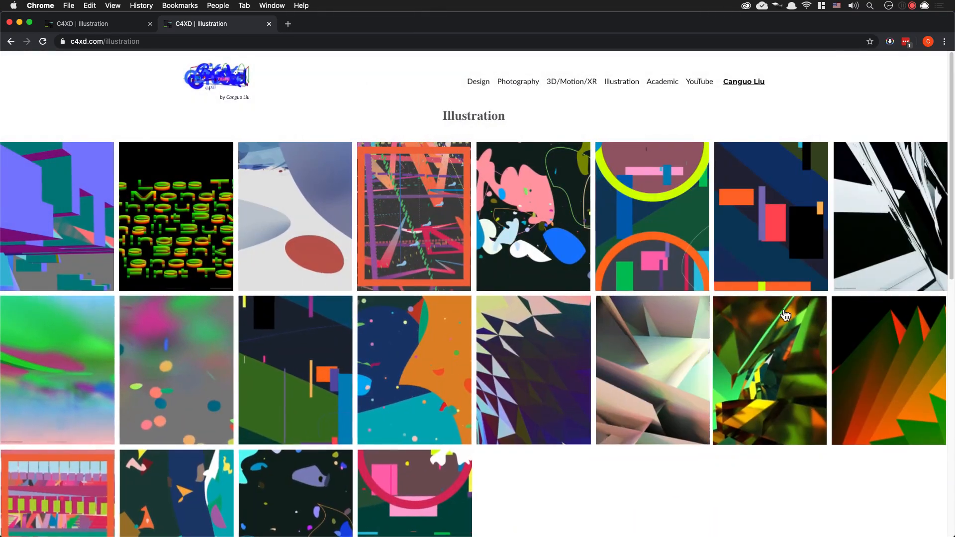
key(super+Tab)
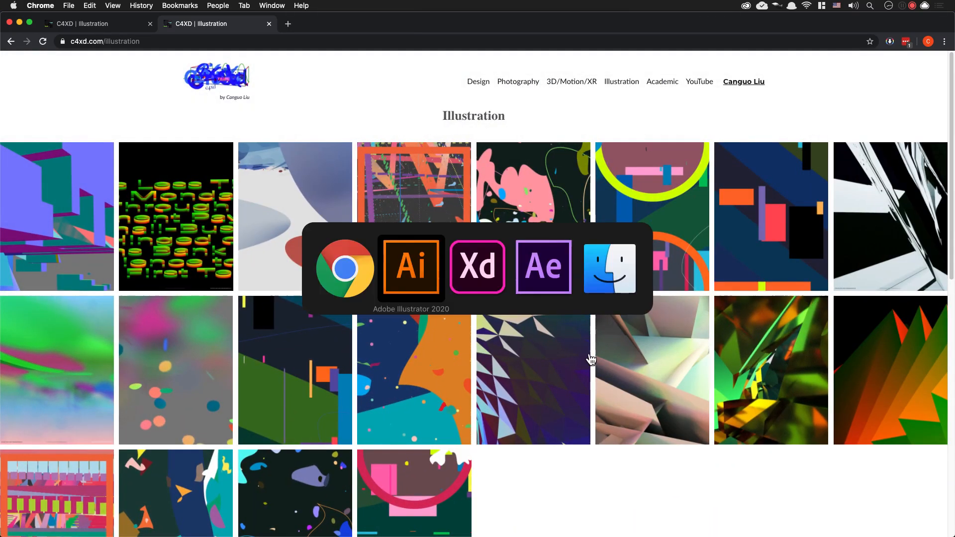
click(423, 280)
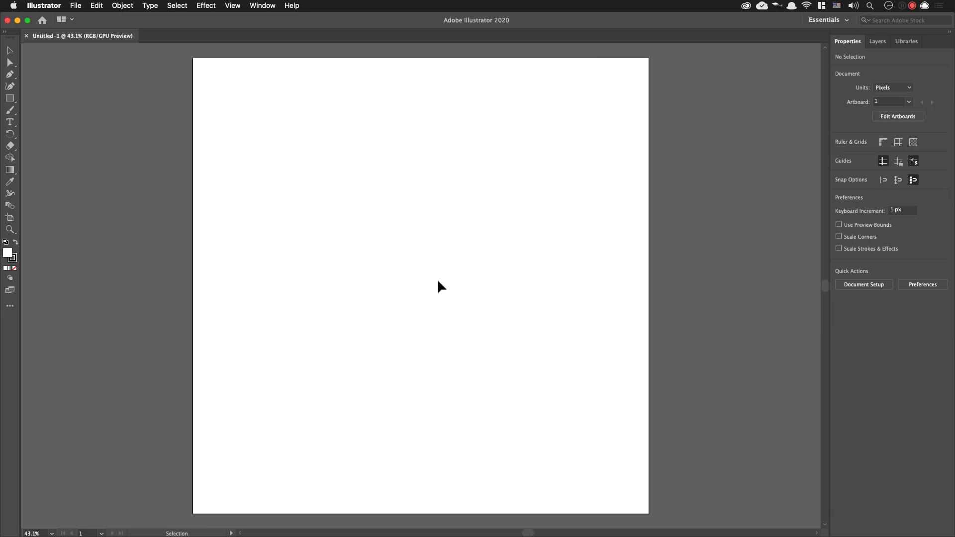
key(a)
key(super+v)
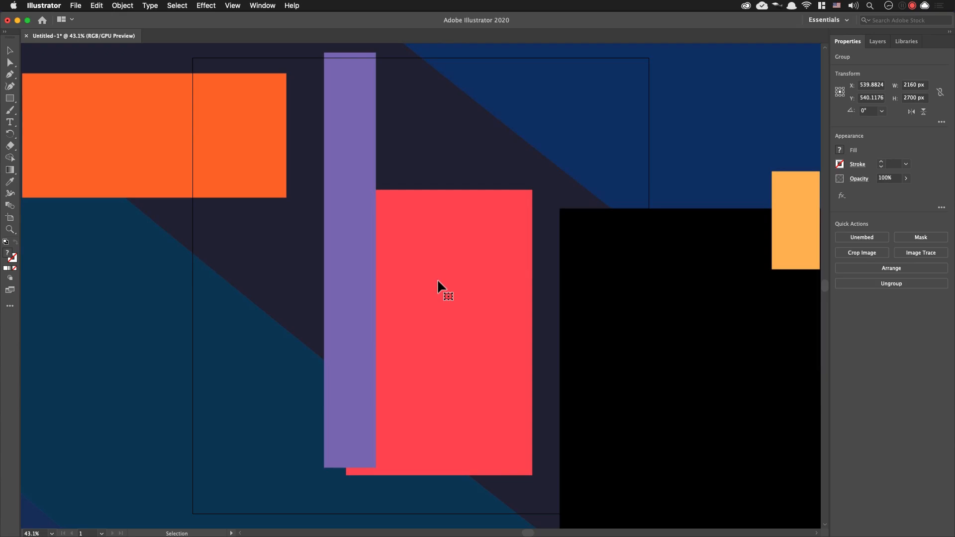
Scale the pasted illustration uniformly to 50%
key(s)
key(Return)
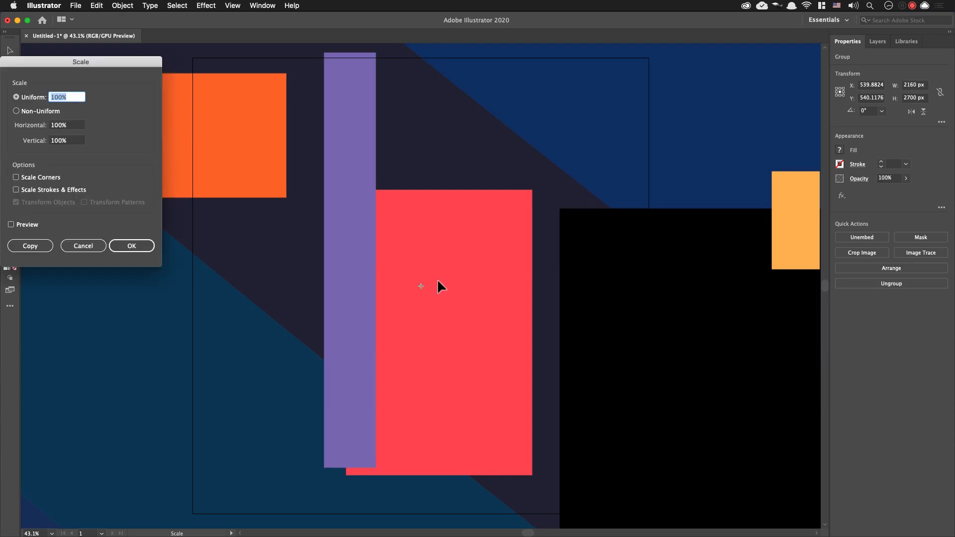
text(50)
key(Return)
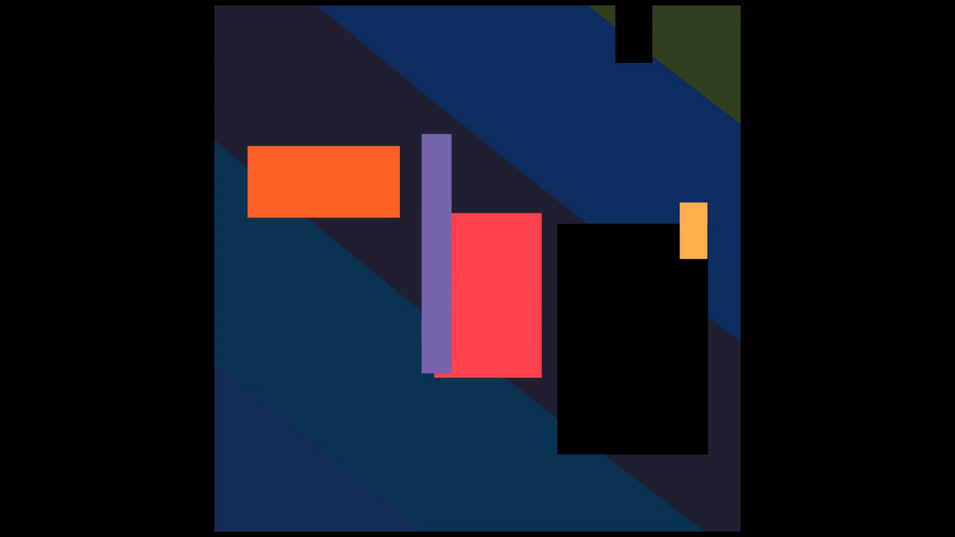
key(Escape)
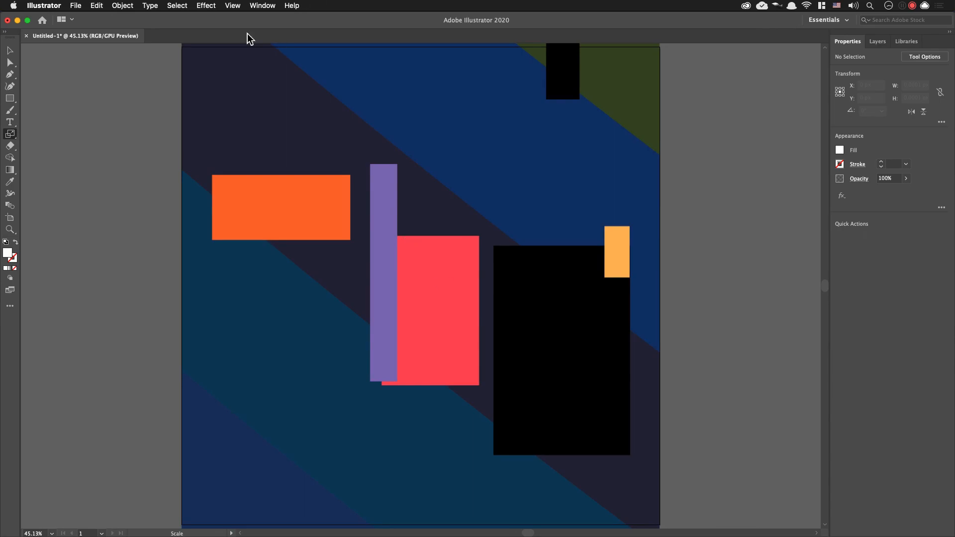
Show the Swatches panel beside the artwork and select the pasted illustration
click(262, 6)
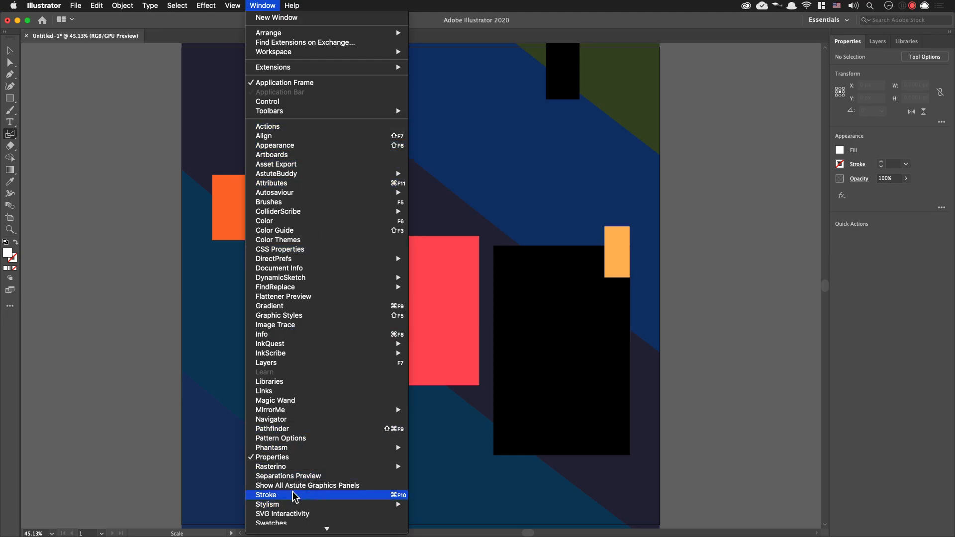
scroll(306, 493, down, 2)
scroll(307, 492, down, 6)
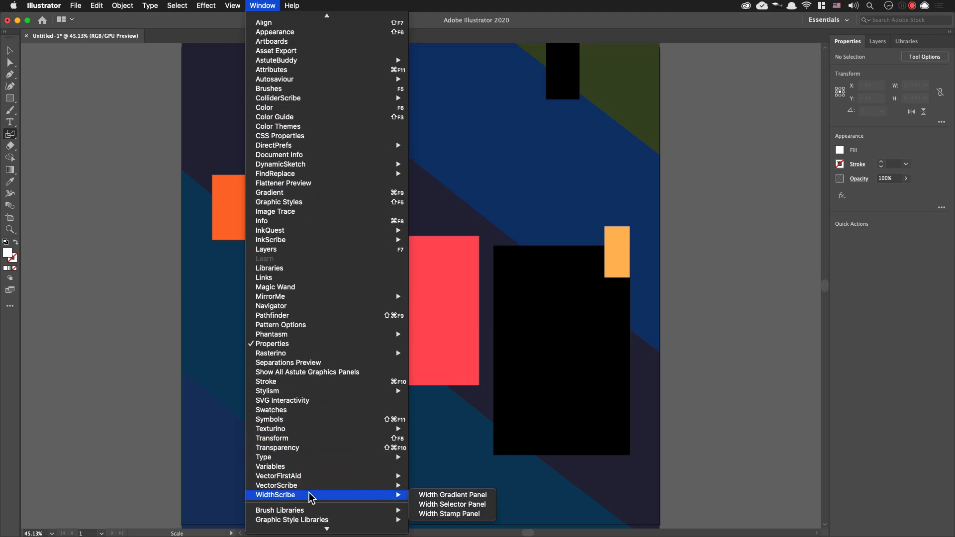
click(322, 450)
mouse_move(776, 116)
mouse_down()
mouse_move(755, 106)
mouse_move(767, 107)
mouse_up()
key(v)
click(514, 151)
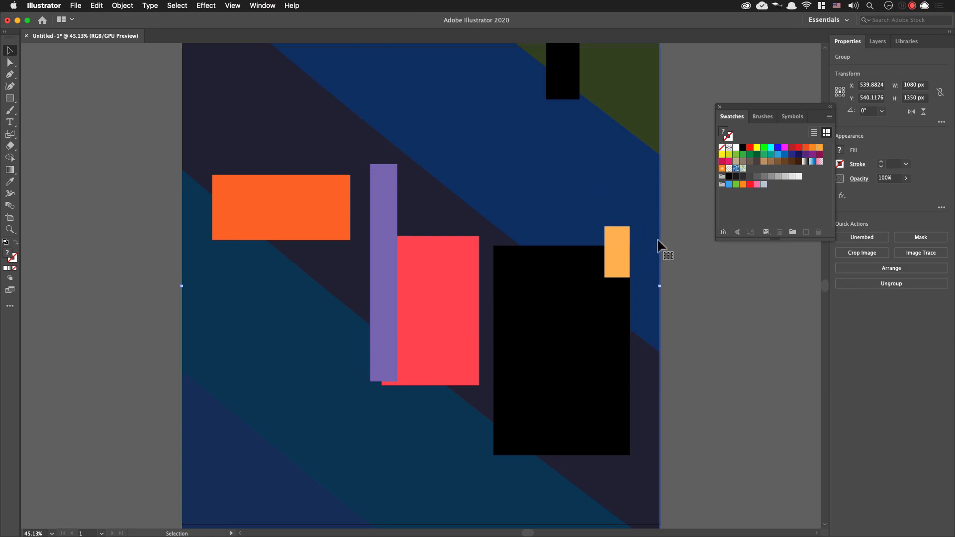
click(829, 117)
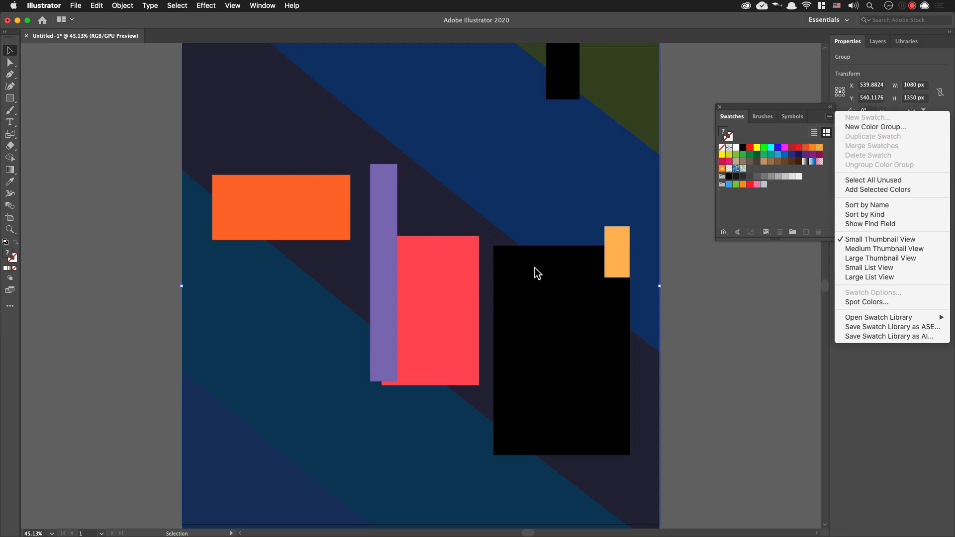
click(686, 321)
click(687, 286)
click(575, 264)
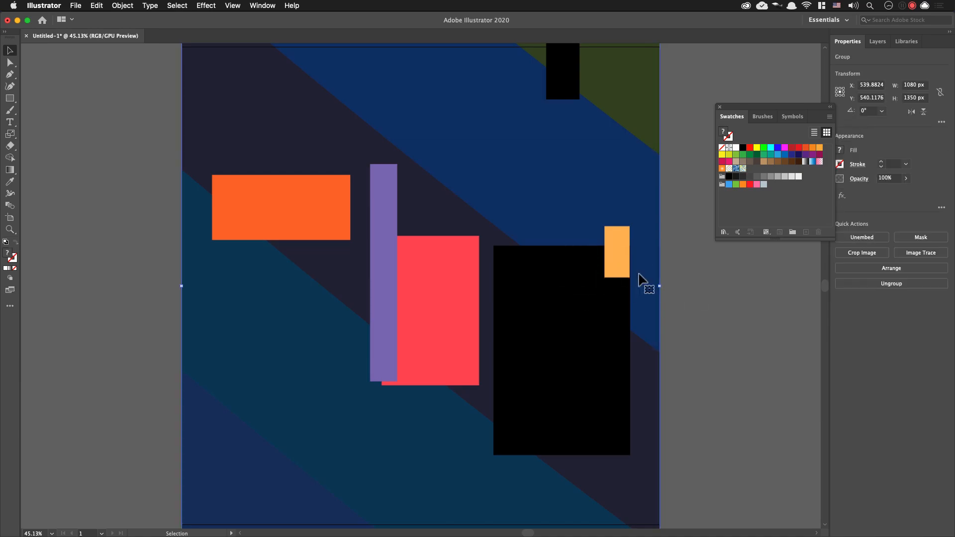
click(665, 336)
click(556, 294)
click(666, 297)
Select the pasted illustration and run Image Trace on it with the 16 Colors preset
click(564, 291)
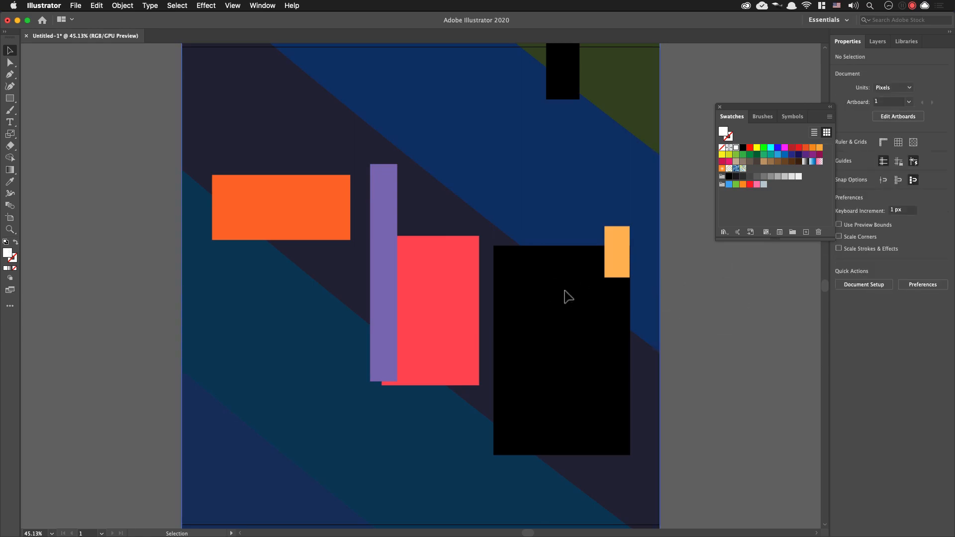
click(936, 255)
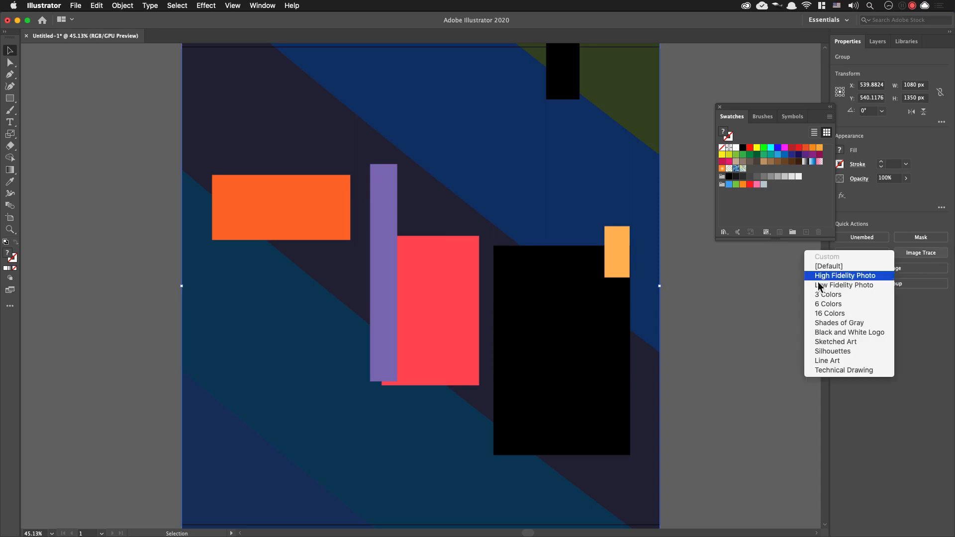
click(869, 314)
click(601, 299)
key(Return)
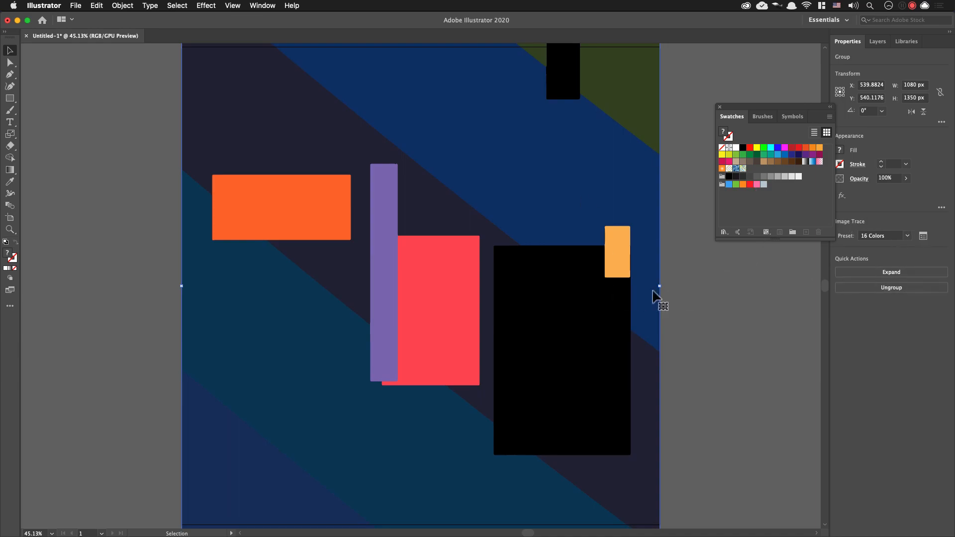
click(830, 116)
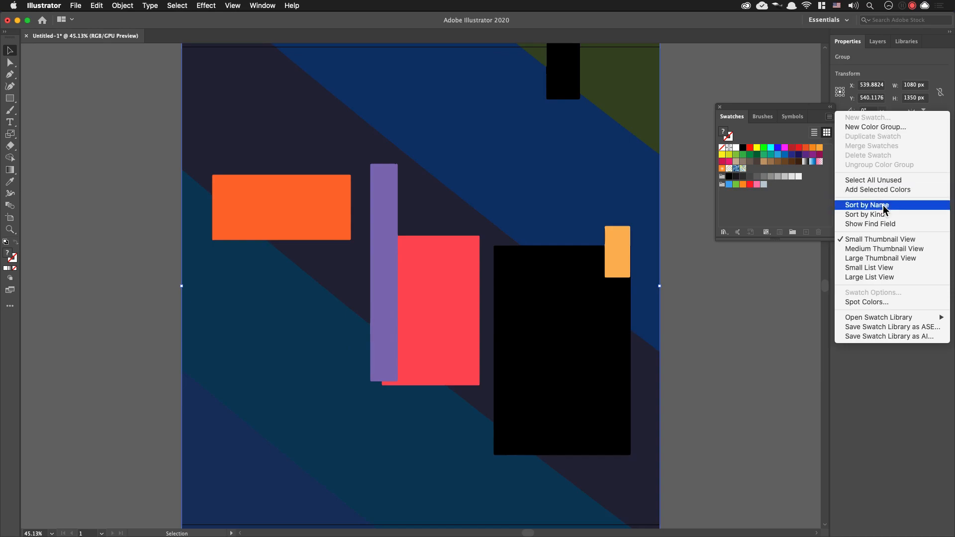
click(876, 127)
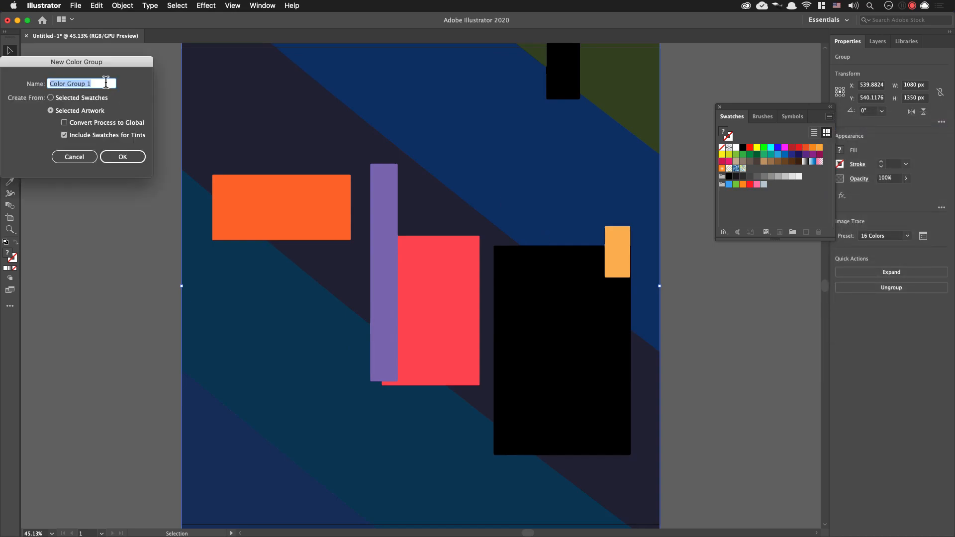
drag(110, 63, 601, 195)
click(589, 294)
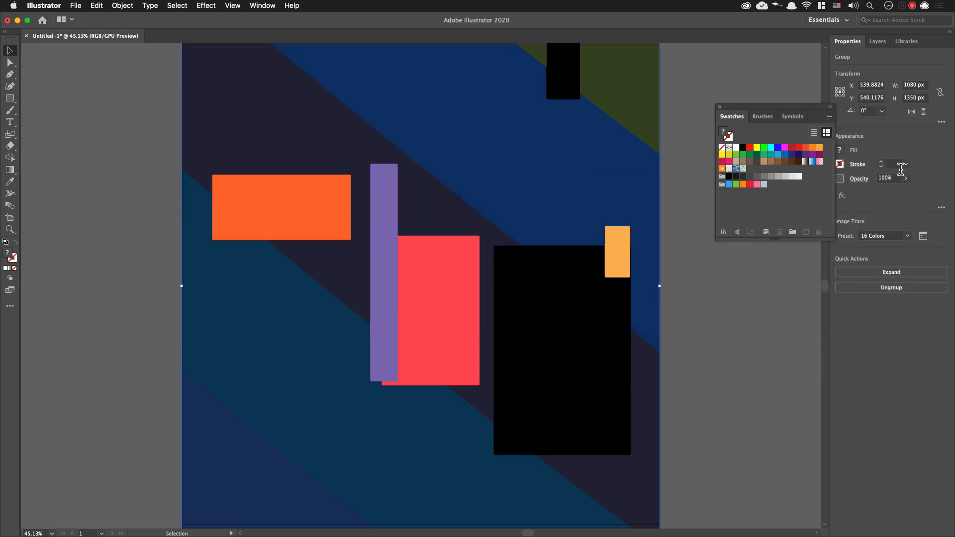
Move the Swatches panel onto the canvas area and create Color Group 1 from the selected artwork, including swatches for tints
drag(832, 119, 794, 127)
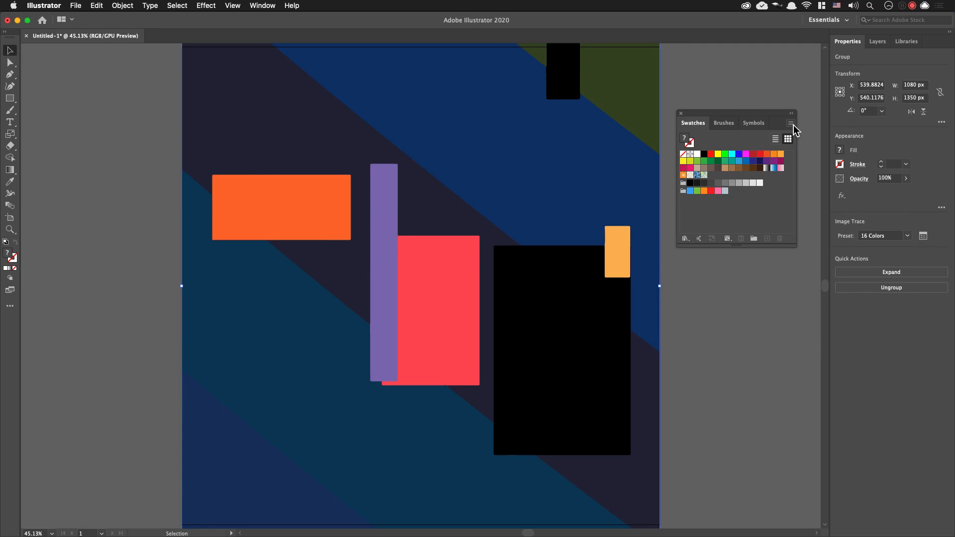
click(791, 123)
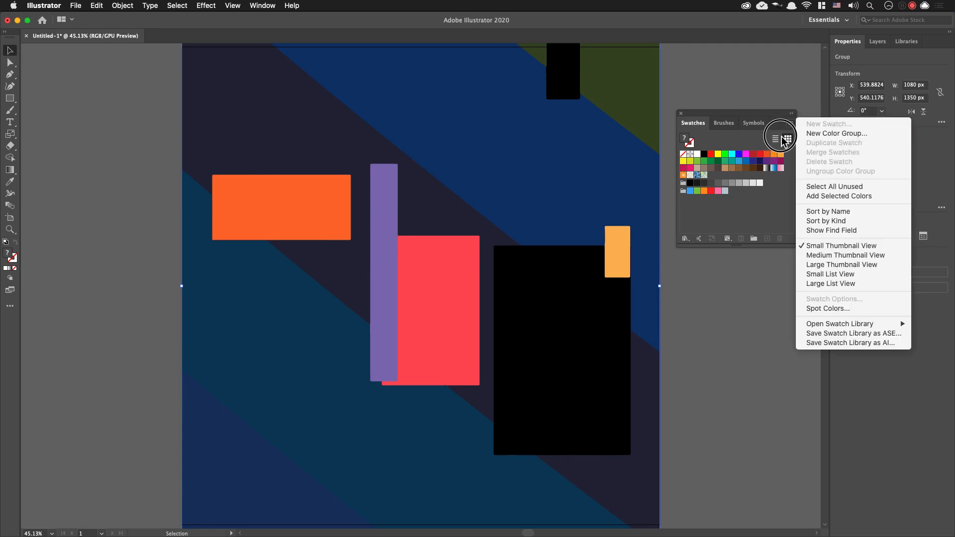
click(840, 134)
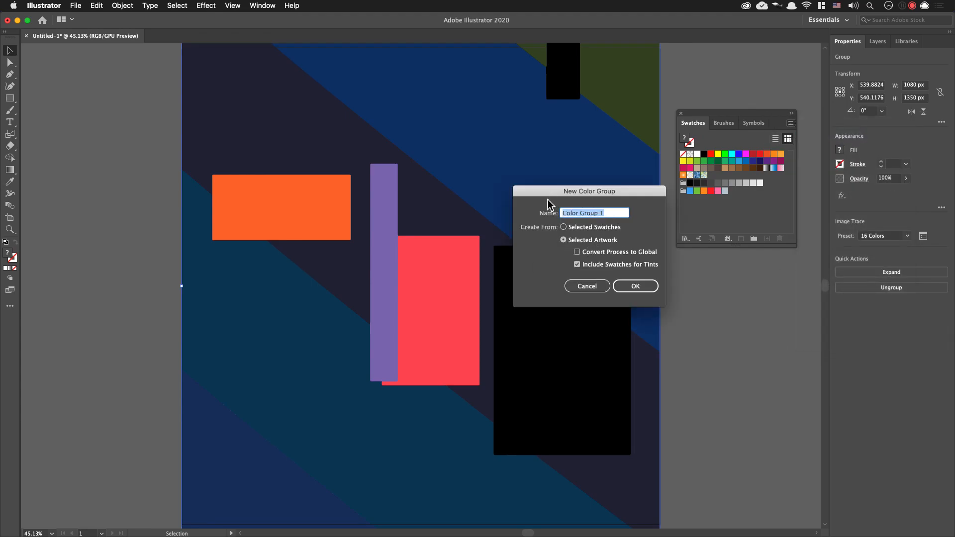
click(564, 239)
click(636, 285)
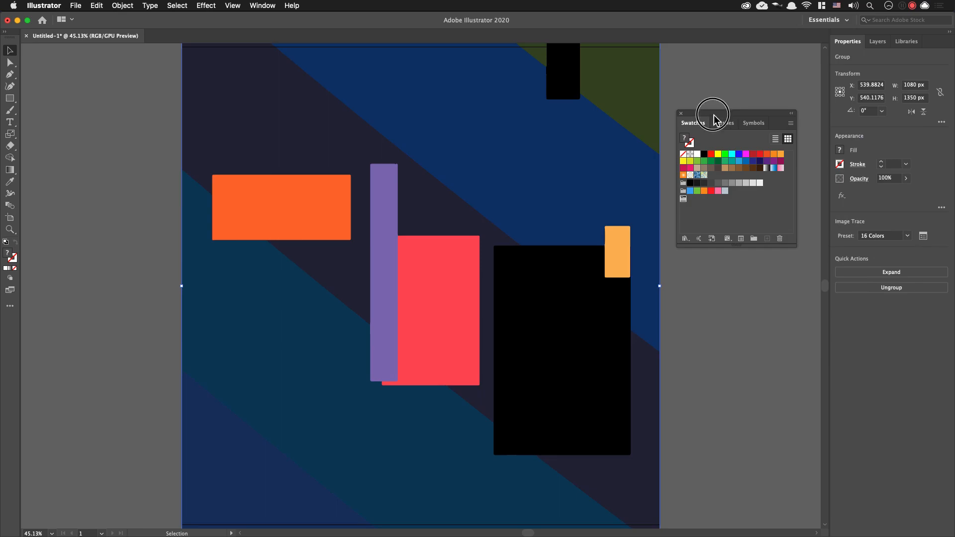
Expand the traced illustration into vector shapes and create Color Group 2 from the selected artwork
drag(716, 122, 721, 119)
click(710, 78)
click(625, 281)
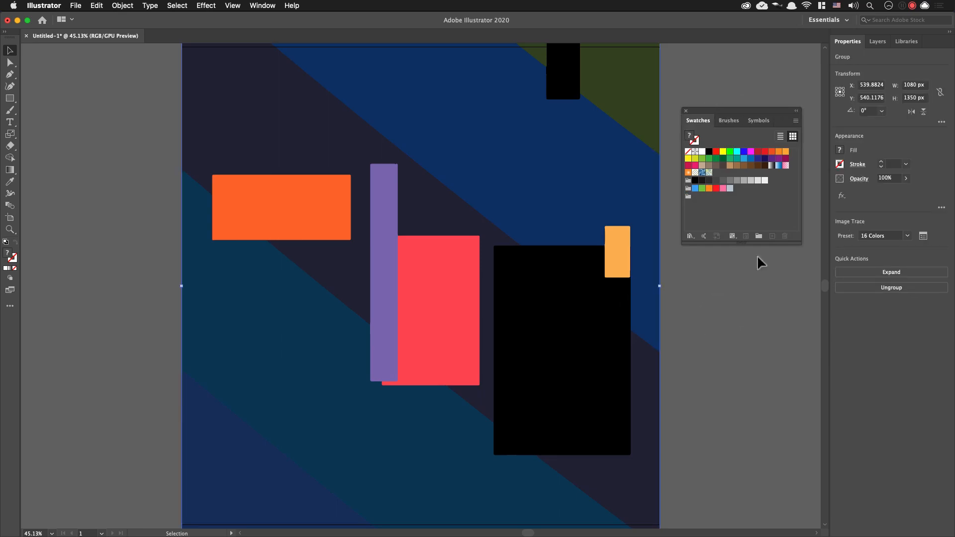
click(895, 273)
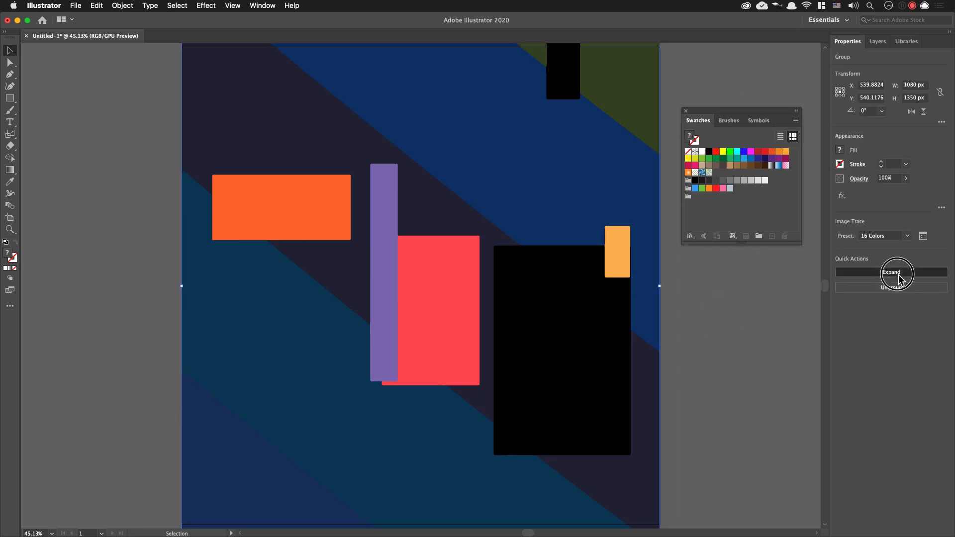
click(796, 122)
click(828, 127)
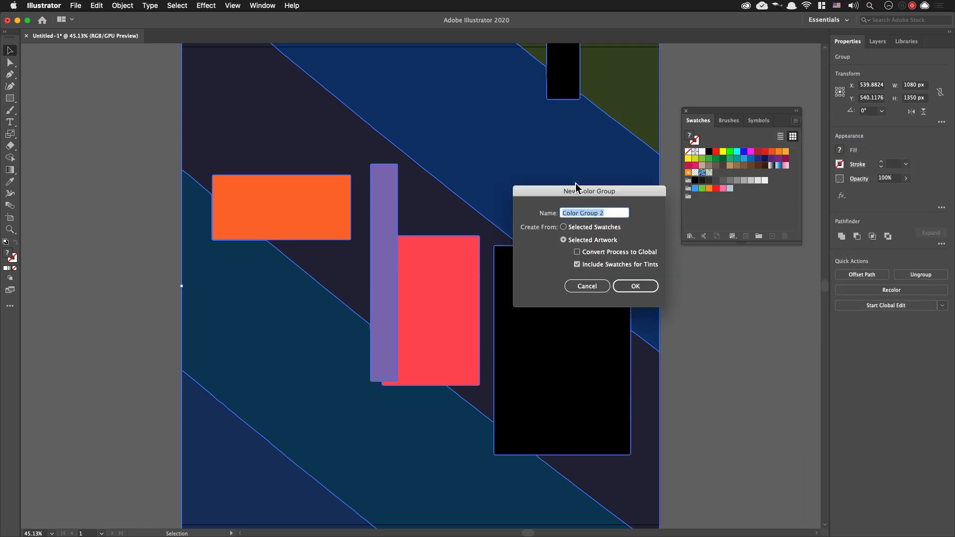
click(636, 286)
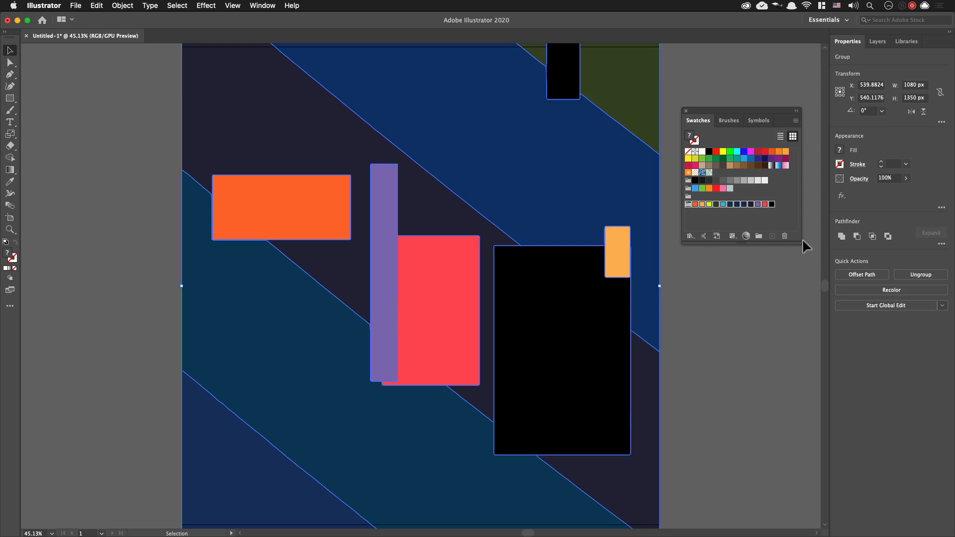
Show the Color Guide panel and enlarge it so more rows of shades and tints fit
click(740, 255)
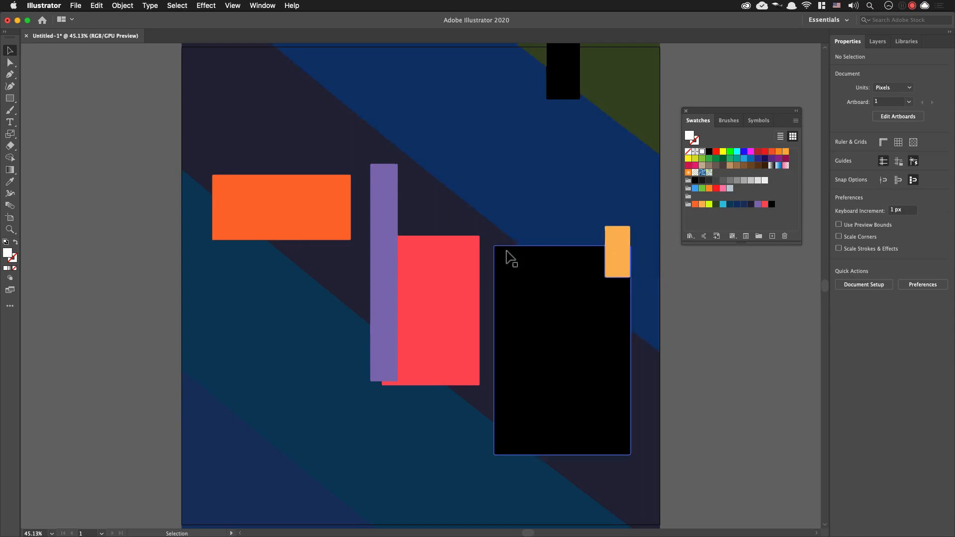
click(592, 309)
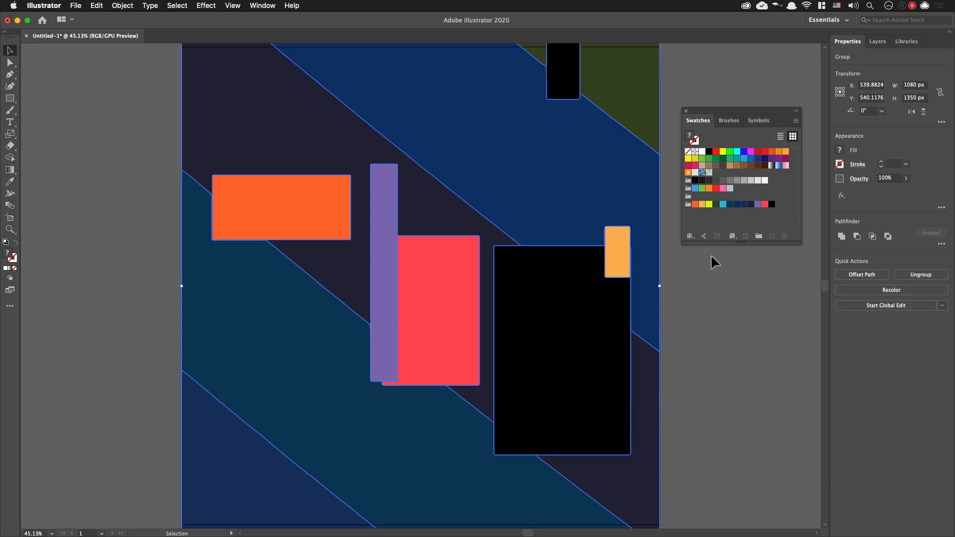
click(761, 303)
click(588, 292)
click(263, 6)
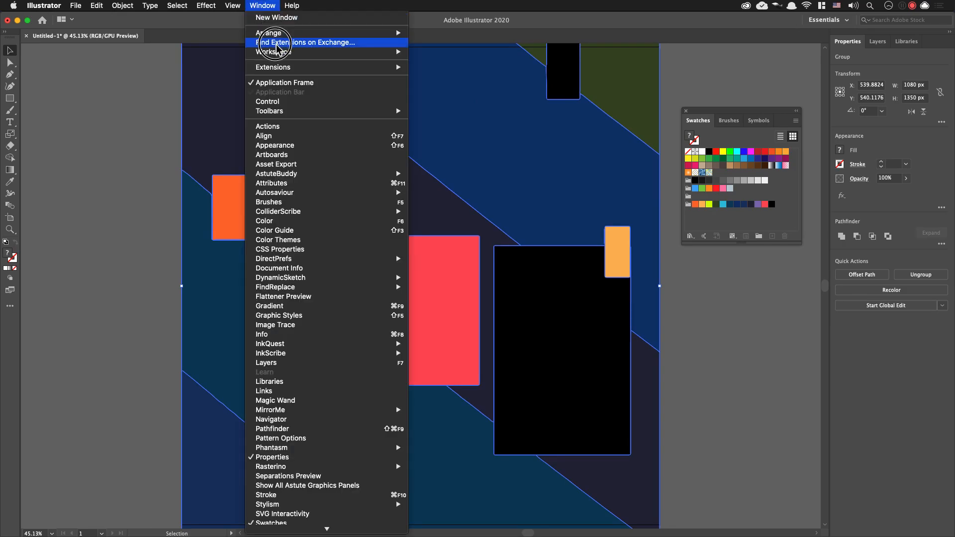
click(368, 231)
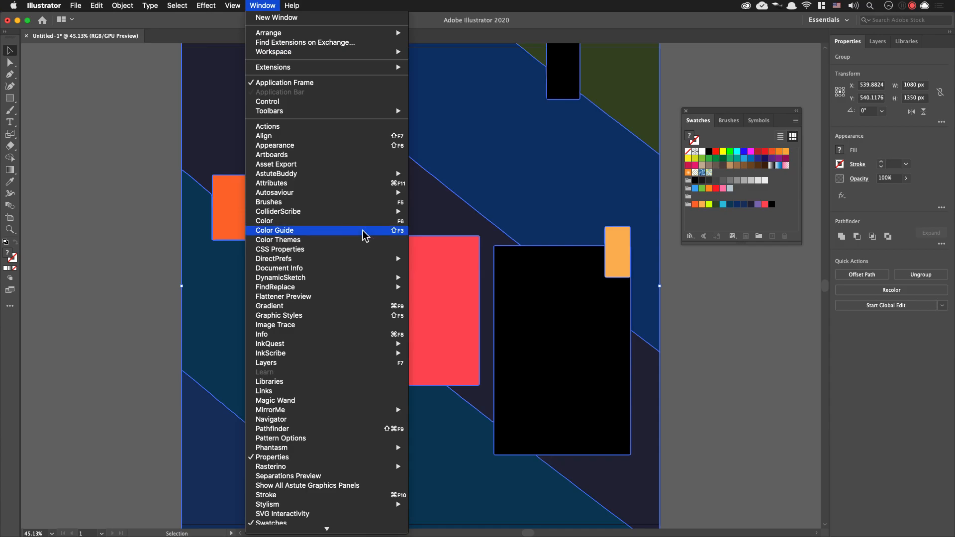
drag(581, 144, 654, 173)
With nothing selected, choose the lime and finally the dark blue swatch of the extracted color group as the Color Guide's base color
click(727, 282)
click(708, 204)
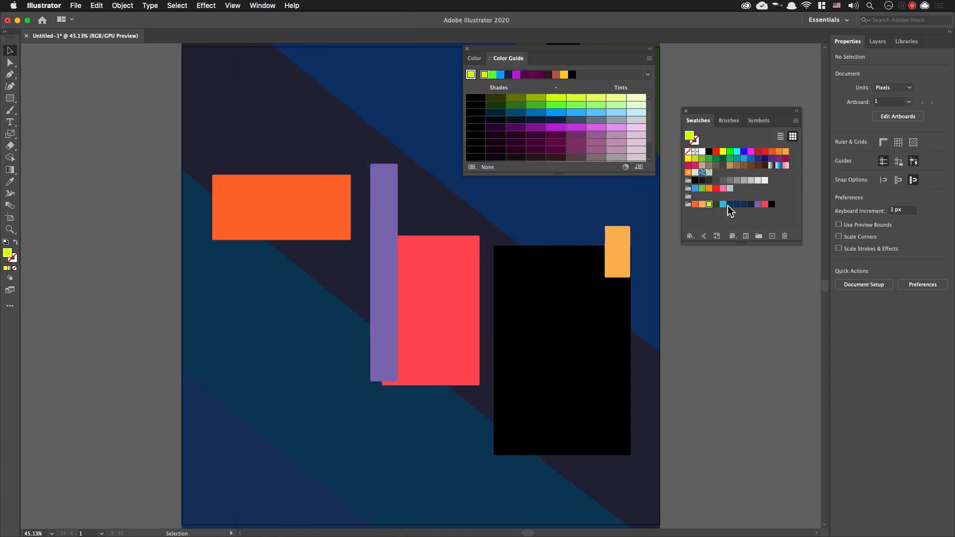
click(737, 204)
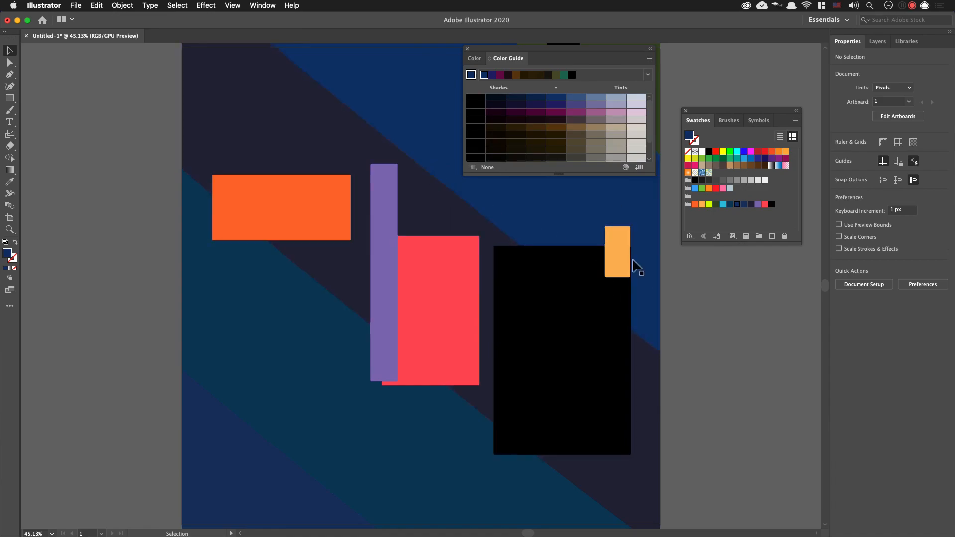
With the whole illustration in view, move the grouped traced artwork aside as one object and undo the move
click(548, 337)
click(733, 320)
key(super+minus)
key(super+minus)
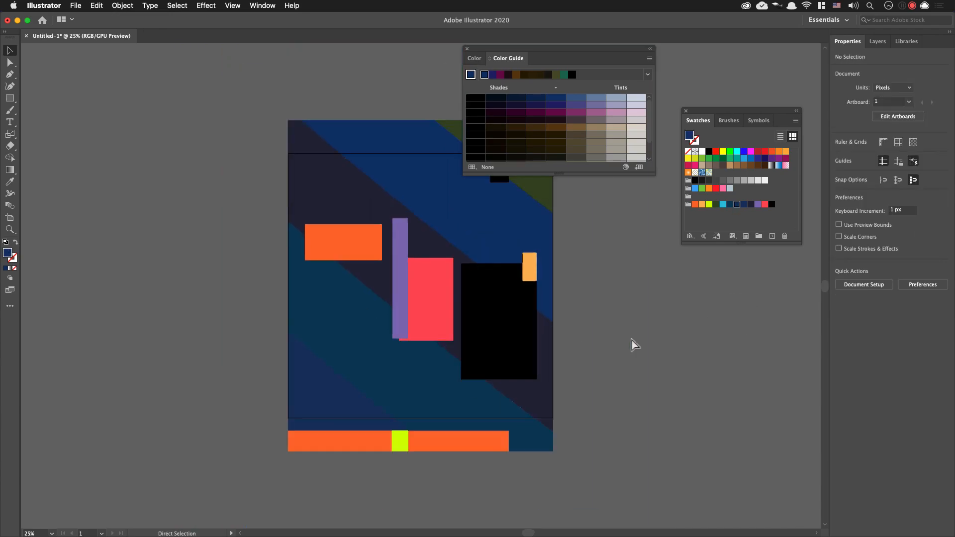
drag(631, 337, 592, 374)
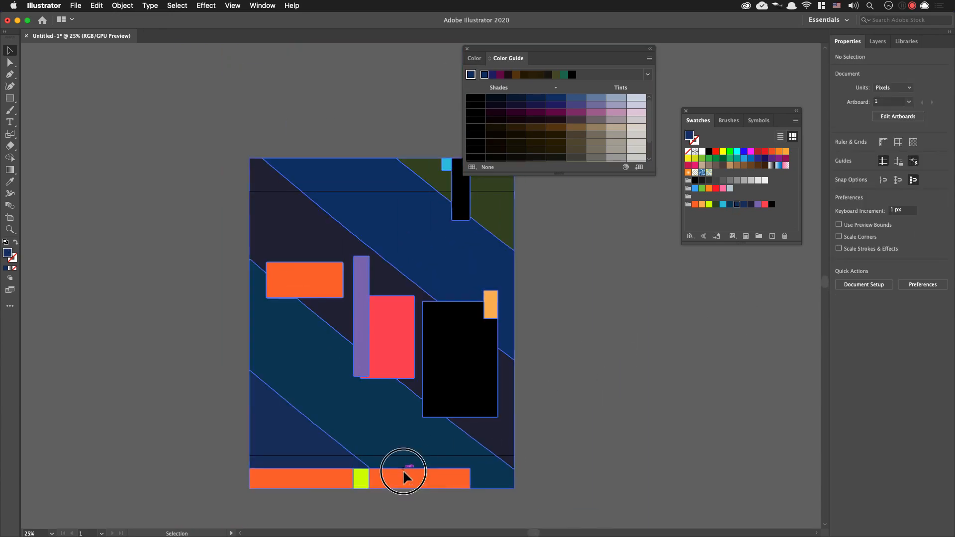
click(366, 479)
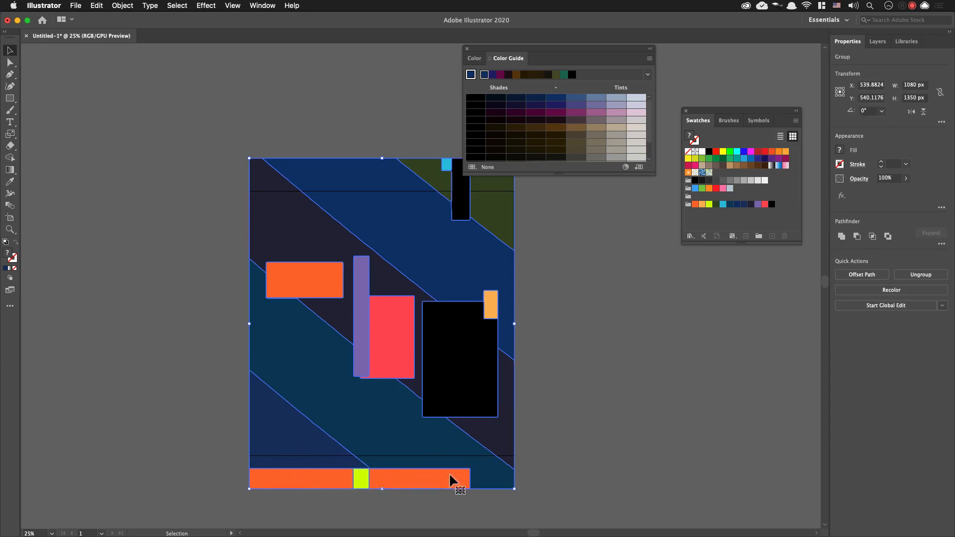
click(588, 435)
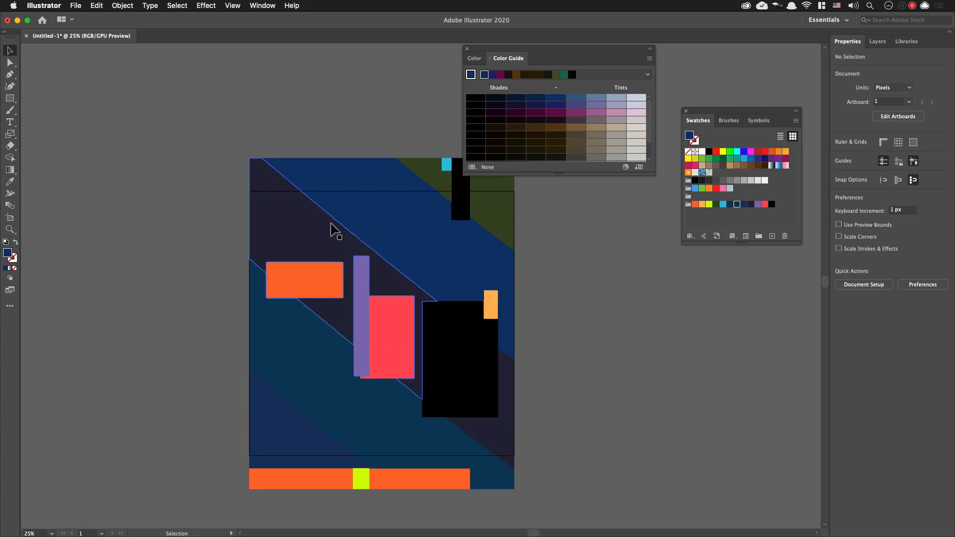
drag(468, 342, 620, 389)
key(super+z)
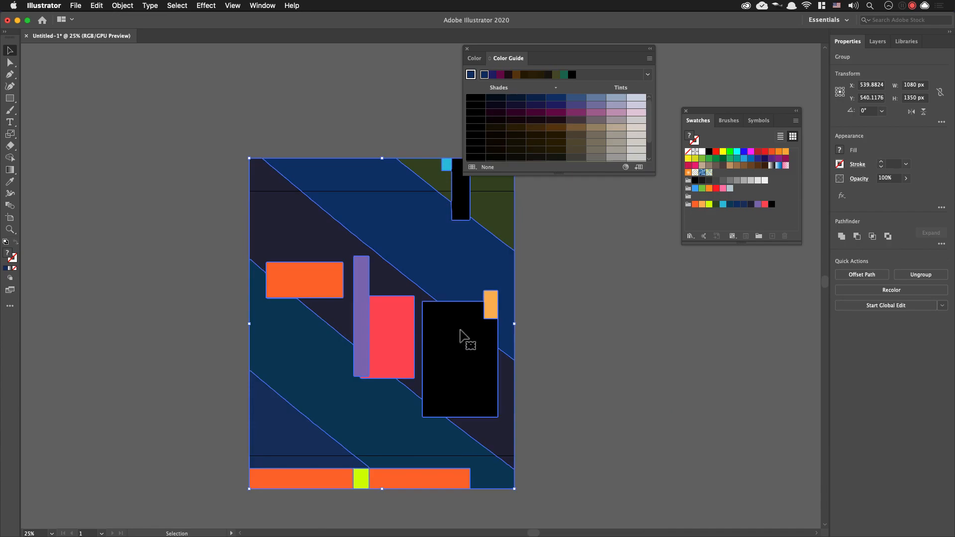
Ungroup the traced artwork, pull the large black rectangle out beside the artboard, and undo both the move and the ungrouping
key(shift+super+g)
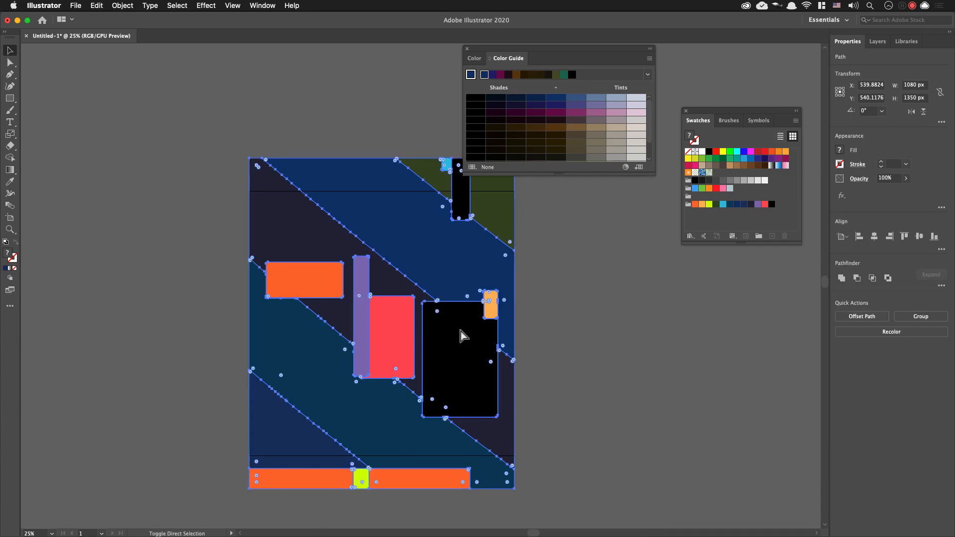
click(569, 333)
drag(468, 341, 607, 367)
key(a)
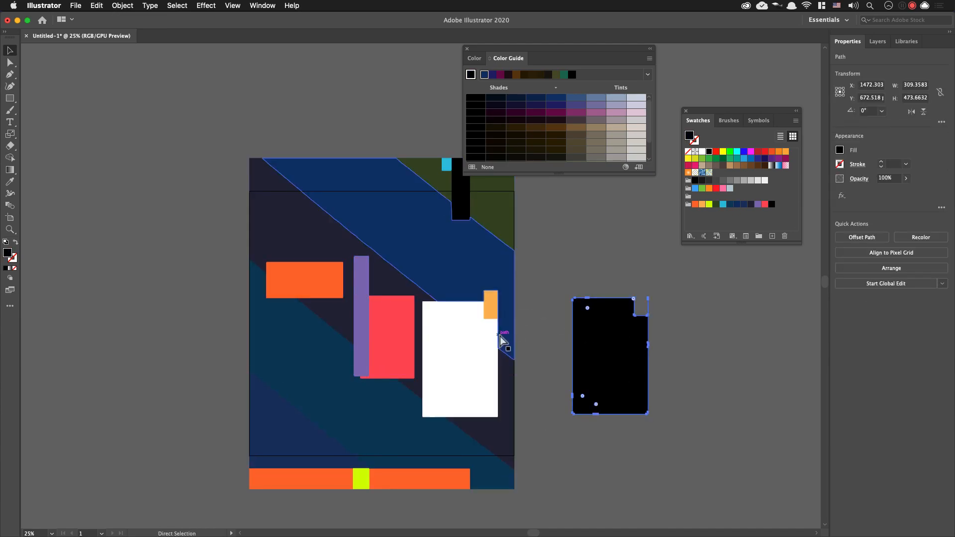
key(super+z)
click(456, 265)
key(super+z)
Drag the still grouped illustration away from the artboard again and undo the move
click(562, 290)
drag(435, 255, 568, 277)
key(super+z)
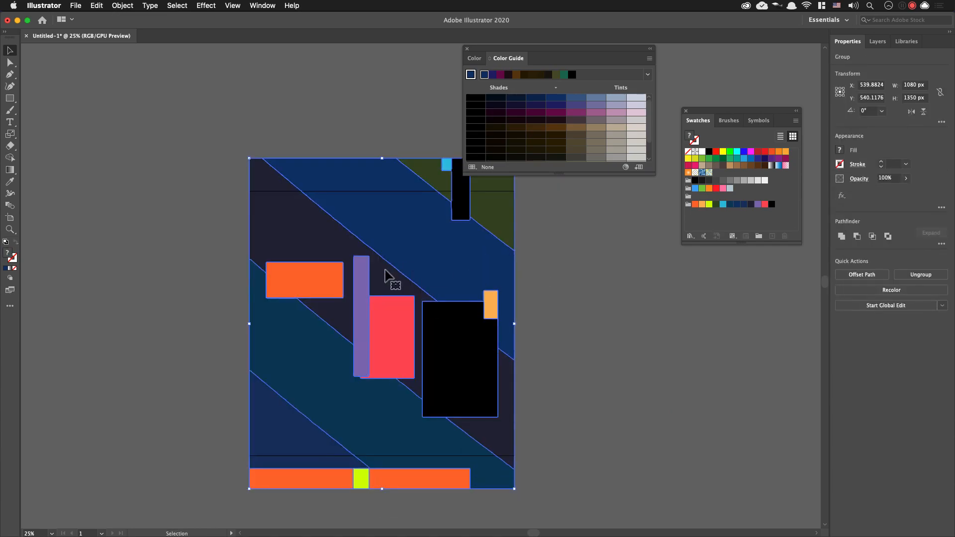
Ungroup the traced artwork, try pulling the blue diagonal band off the illustration, and undo that move
key(super+shift+g)
click(551, 258)
drag(499, 275, 628, 302)
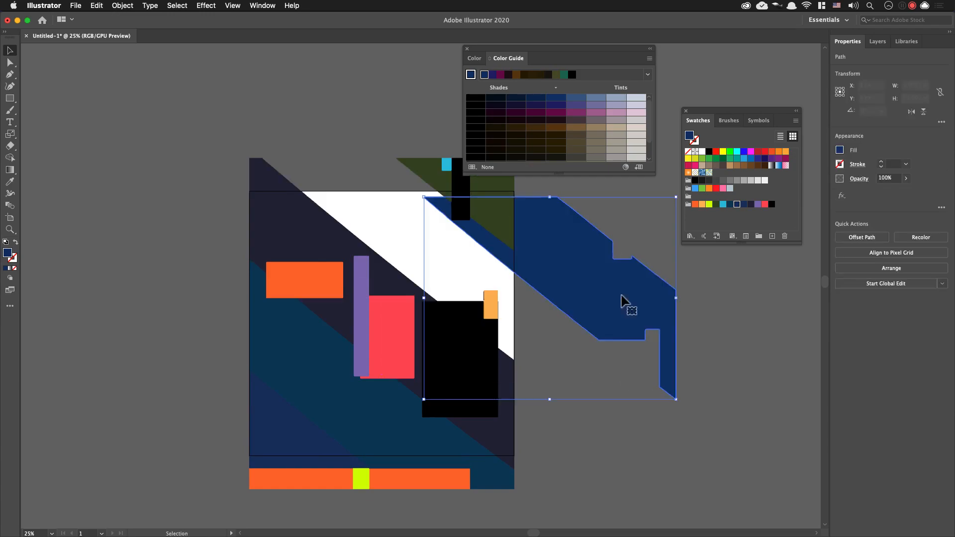
key(super+z)
click(608, 348)
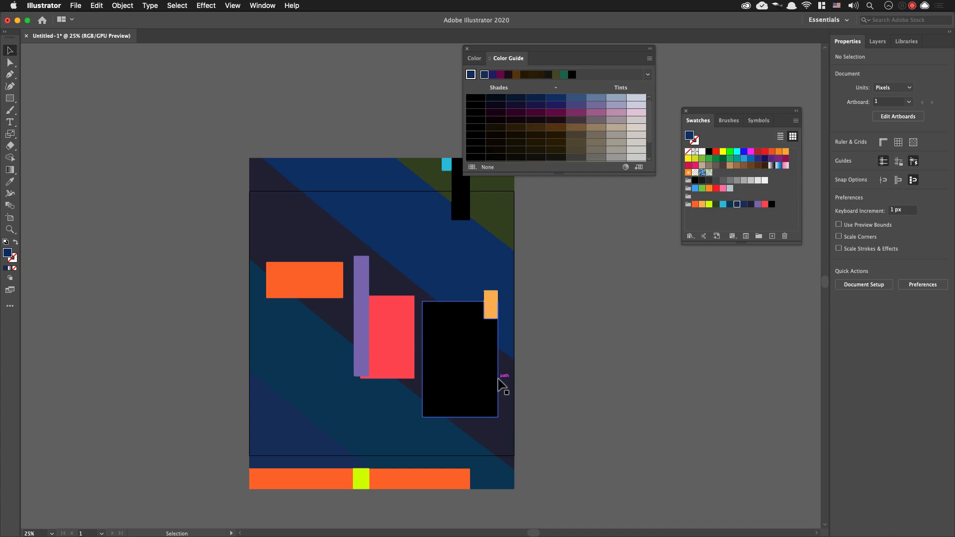
Inspect the traced corners and edges of the red and black rectangles up close
key(z)
drag(405, 284, 668, 401)
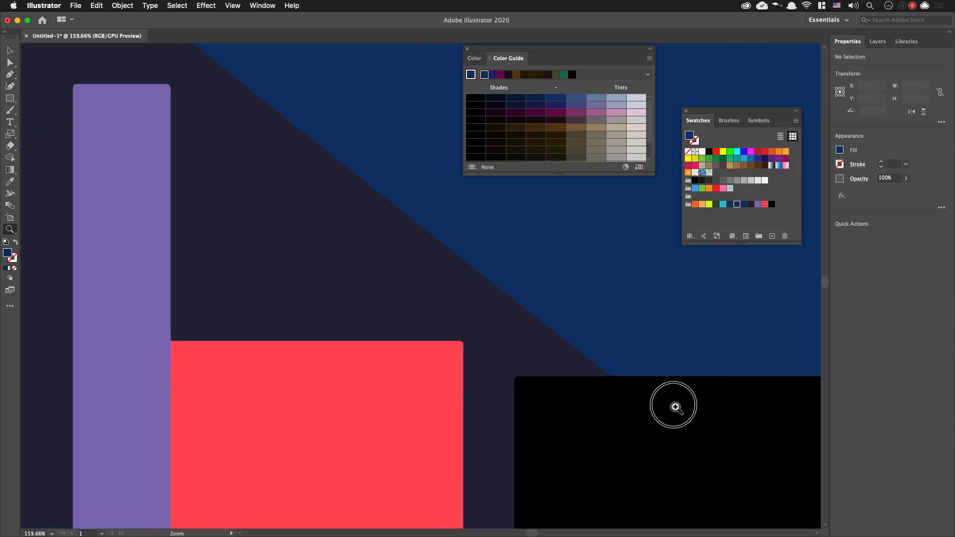
drag(526, 376, 634, 414)
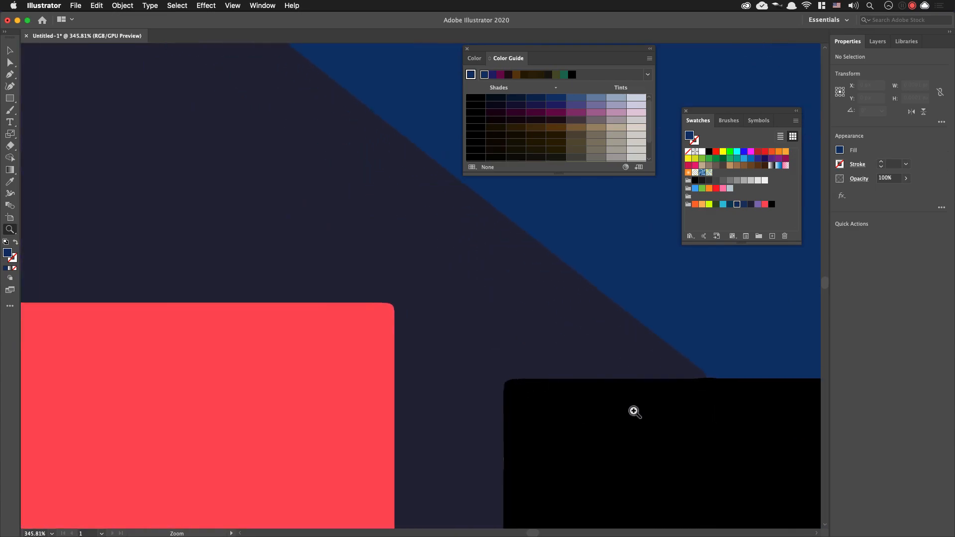
key(super+0)
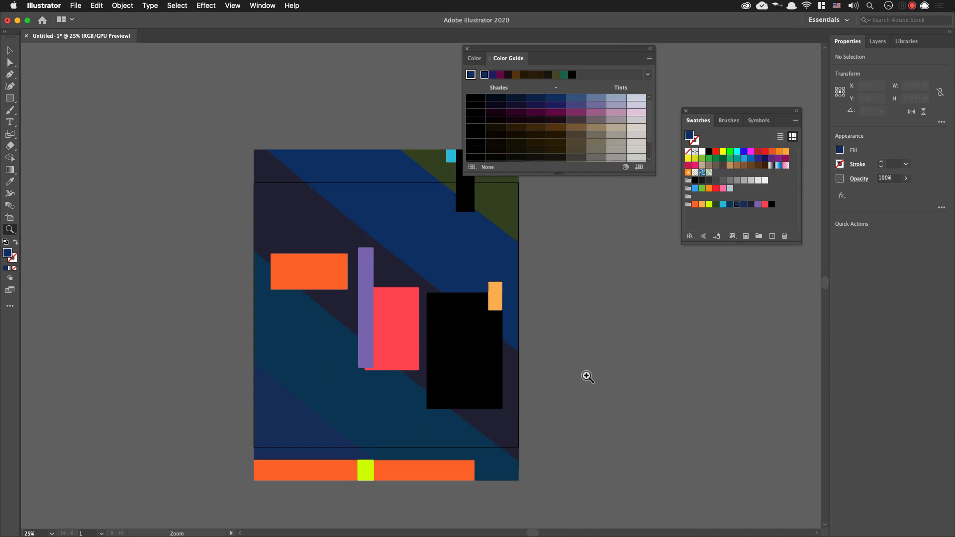
key(v)
drag(595, 341, 533, 341)
click(368, 343)
click(486, 346)
Shift the large black rectangle sideways to inspect its notch beside the light orange rectangle, and undo the move
click(429, 351)
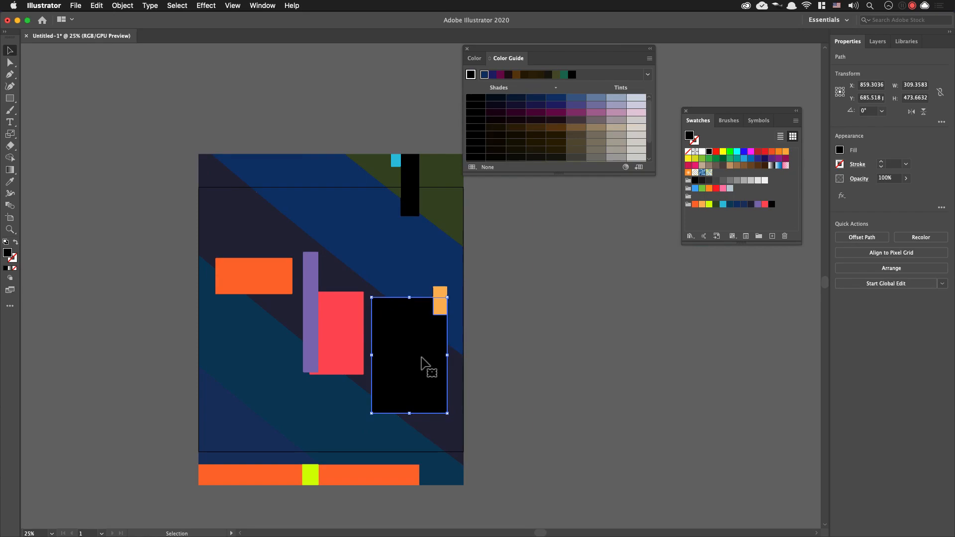
drag(421, 358, 446, 361)
key(z)
drag(450, 298, 579, 393)
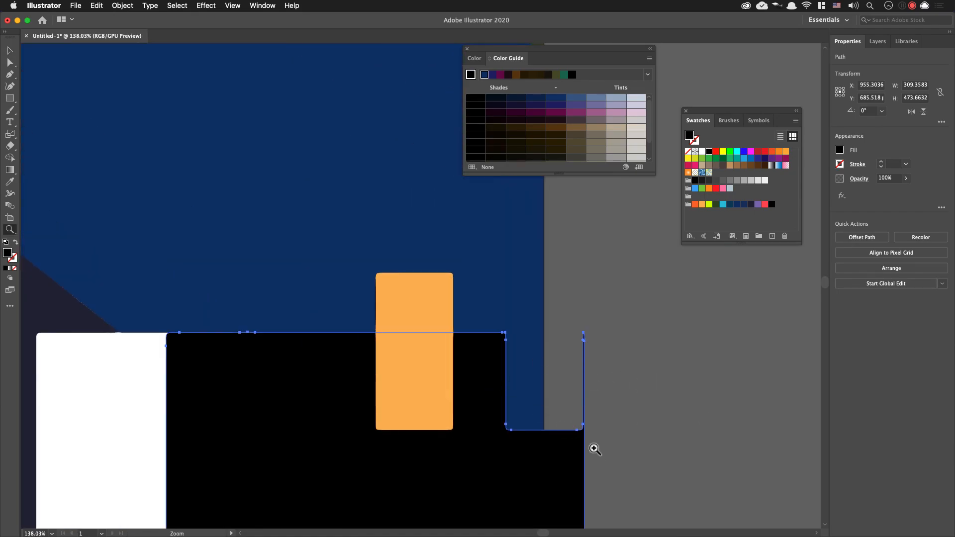
key(super+z)
Examine the outline of the selected black rectangle and bring the whole illustration back into view
drag(273, 404, 353, 202)
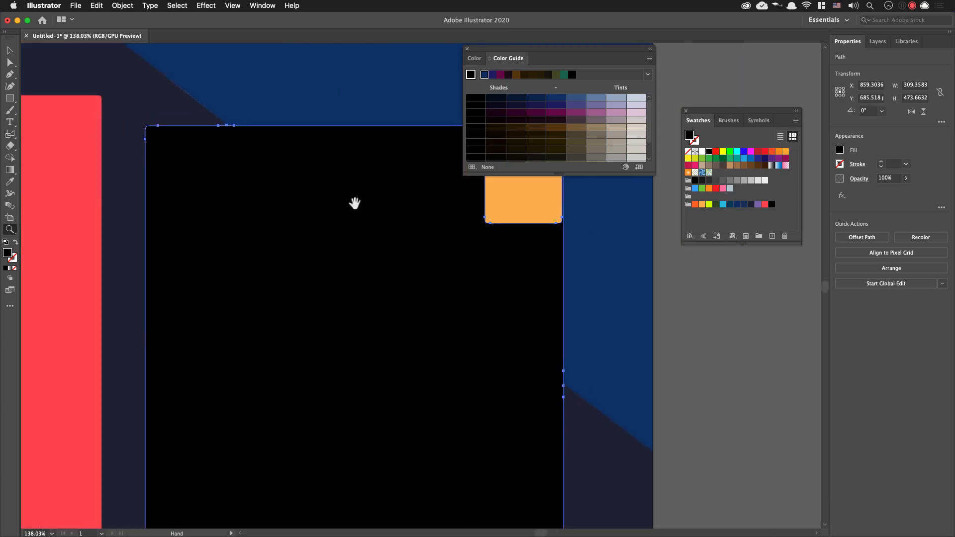
key(super+minus)
key(super+minus)
key(super+minus)
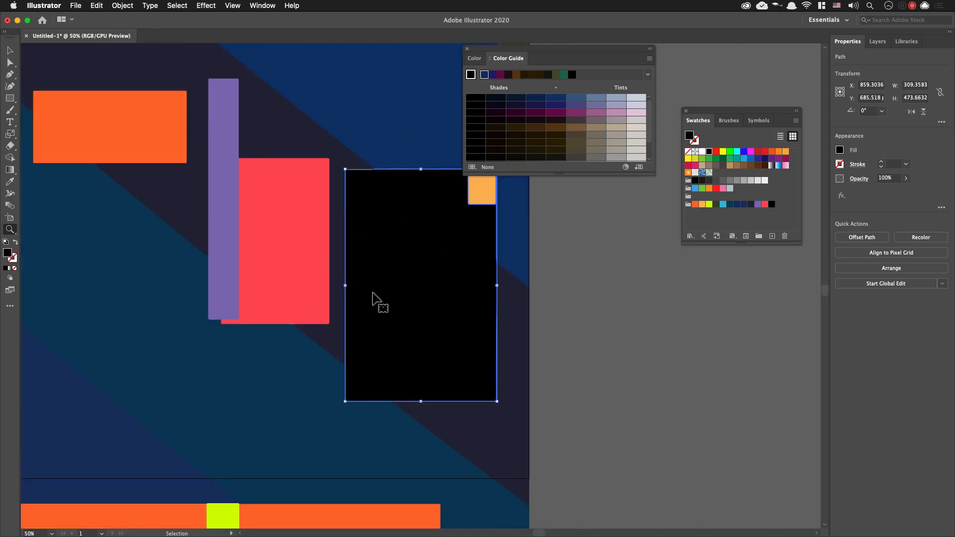
key(super+minus)
key(super+minus)
key(super+minus)
drag(375, 293, 320, 335)
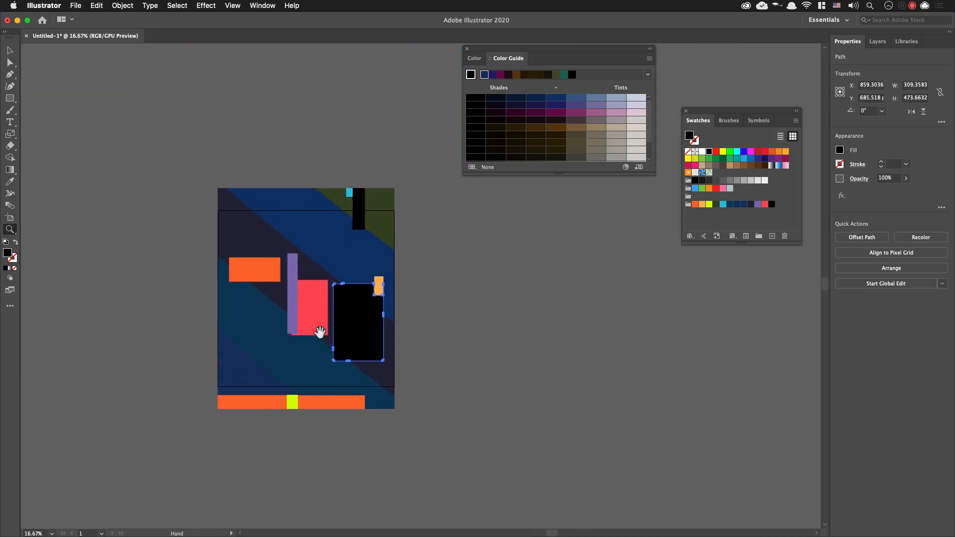
Examine the outlines of the black and red rectangles, including where the red shape meets the purple bar
key(v)
click(469, 314)
click(360, 327)
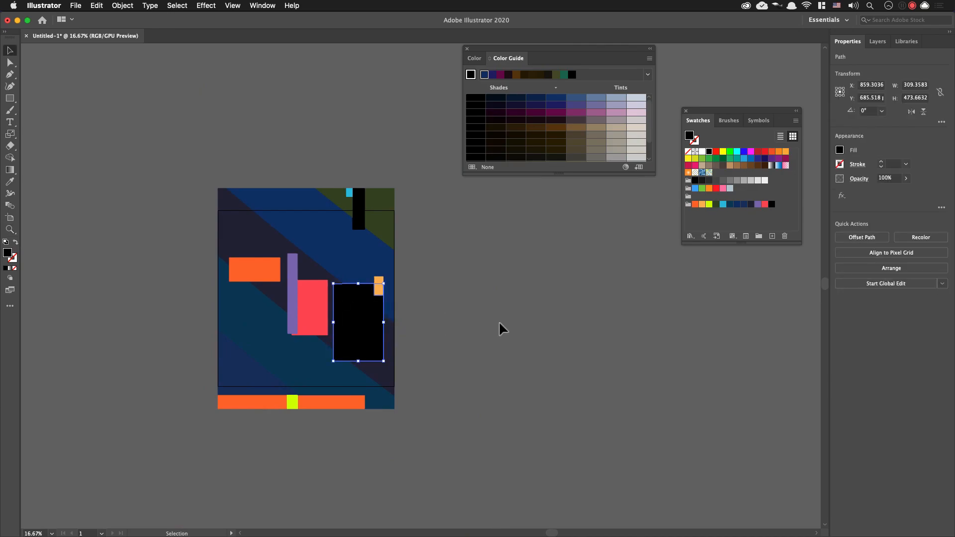
click(320, 310)
key(z)
drag(305, 312, 478, 363)
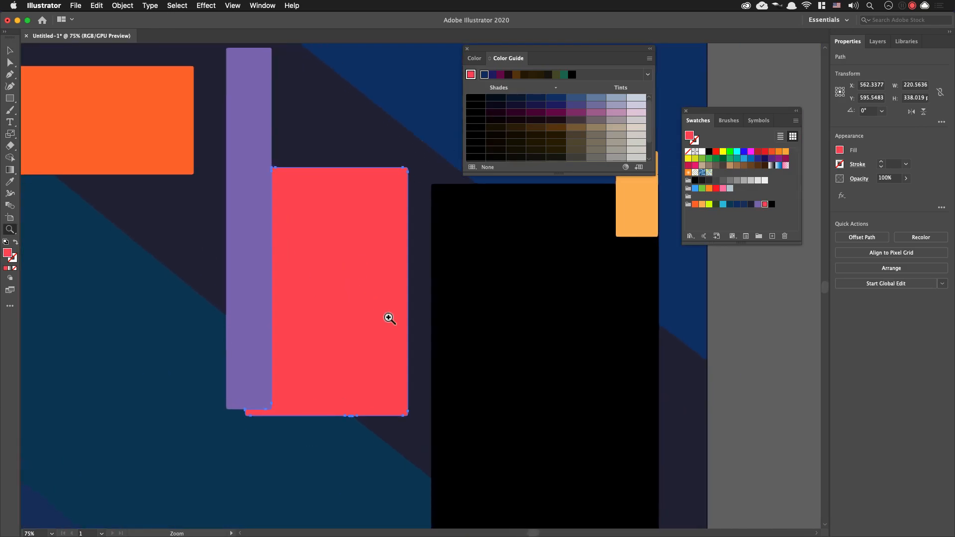
alt+click(389, 319)
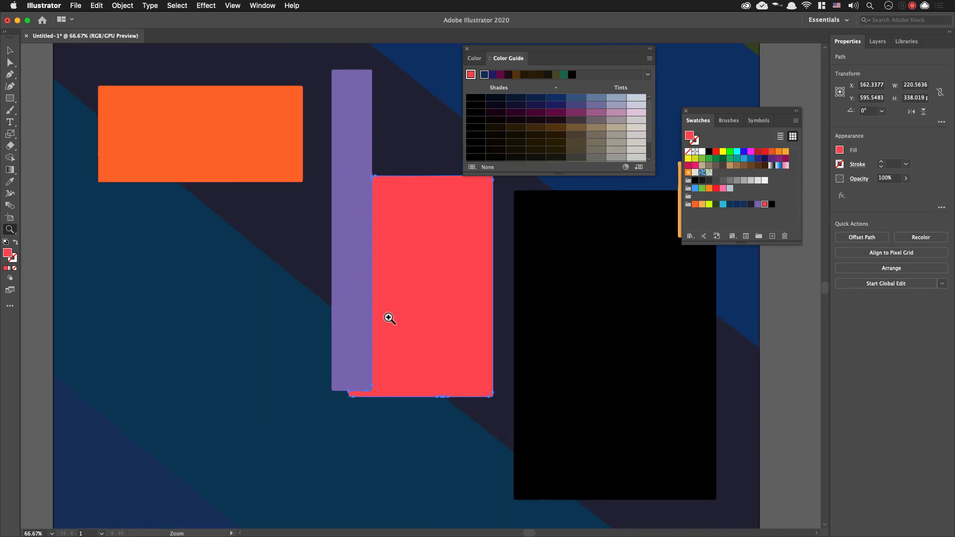
alt+click(388, 318)
alt+click(388, 318)
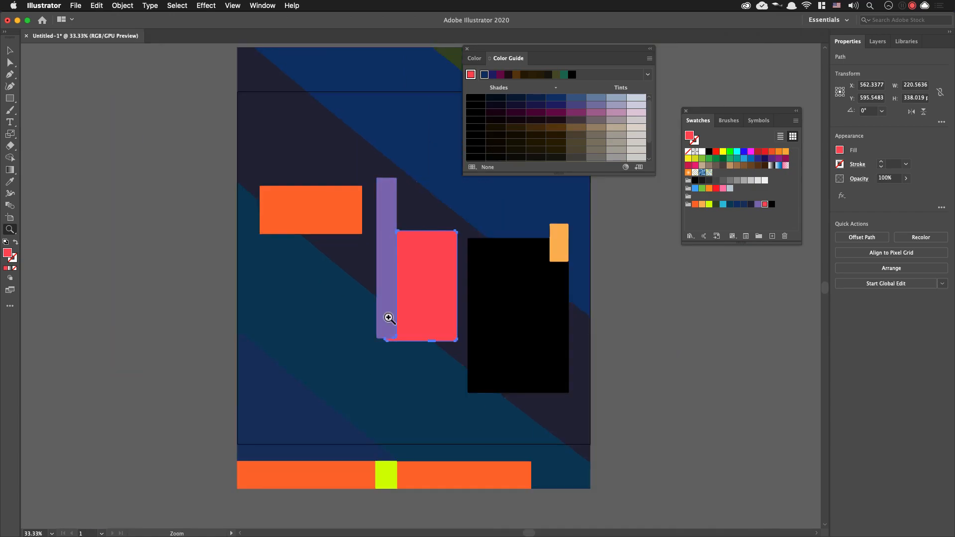
drag(388, 320, 348, 340)
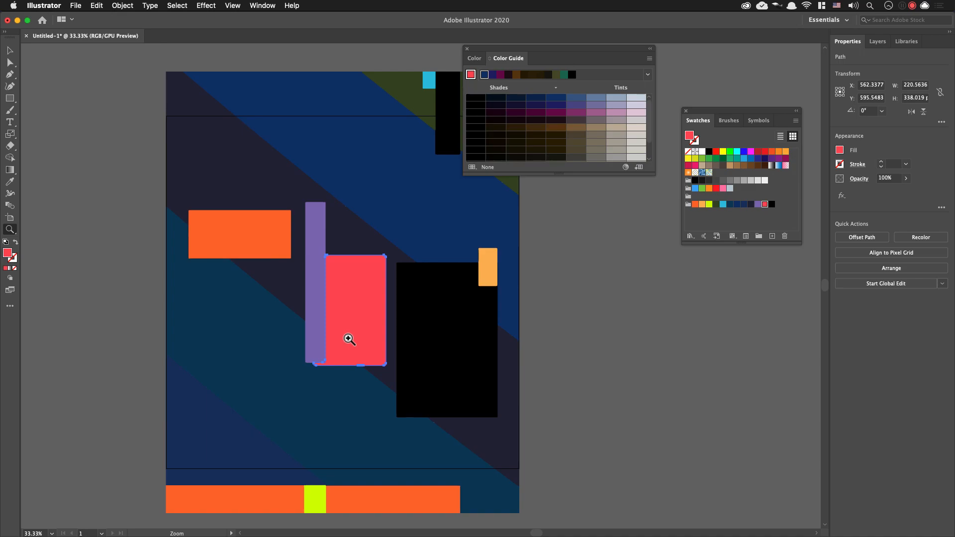
Detach the layer list beside the artwork, enlarge it, and create a new layer above Layer 1
key(F7)
drag(878, 42, 574, 211)
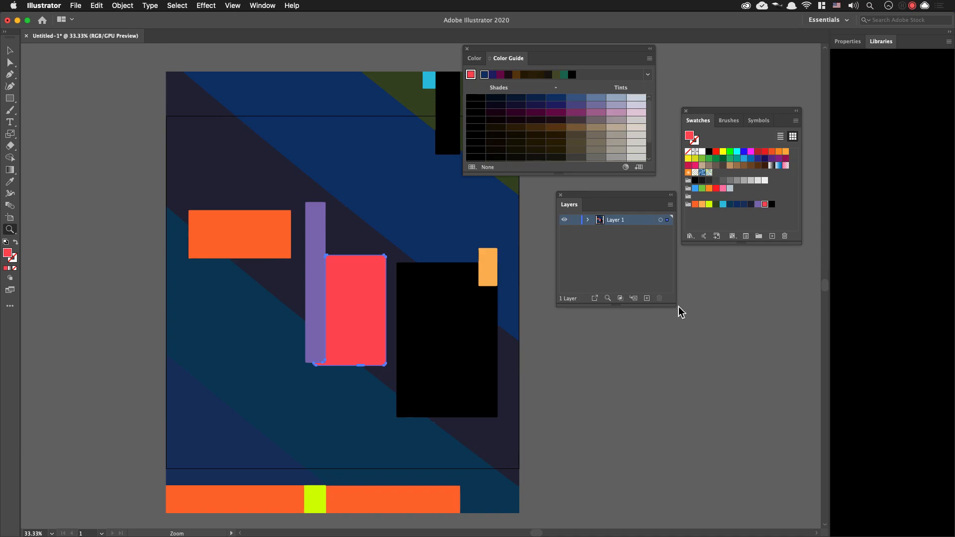
drag(676, 307, 689, 352)
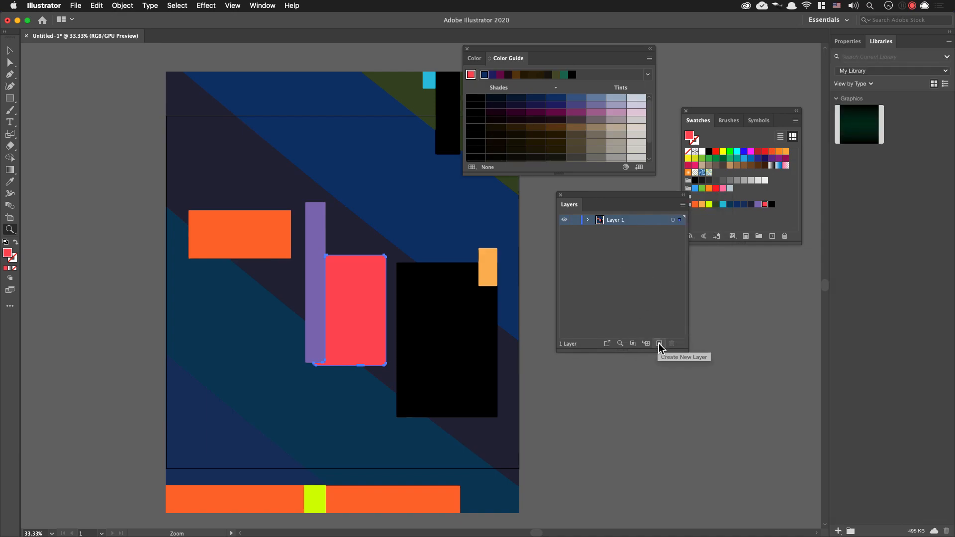
click(660, 345)
click(681, 222)
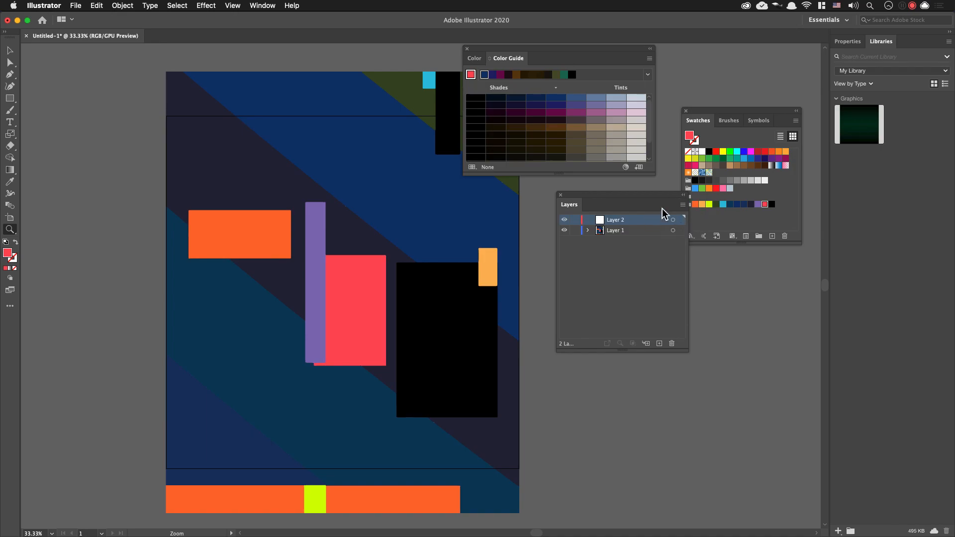
drag(628, 198, 652, 204)
Isolate the large black traced rectangle on the artboard by hiding all the other artwork
key(space)
drag(480, 313, 407, 296)
key(v)
click(414, 324)
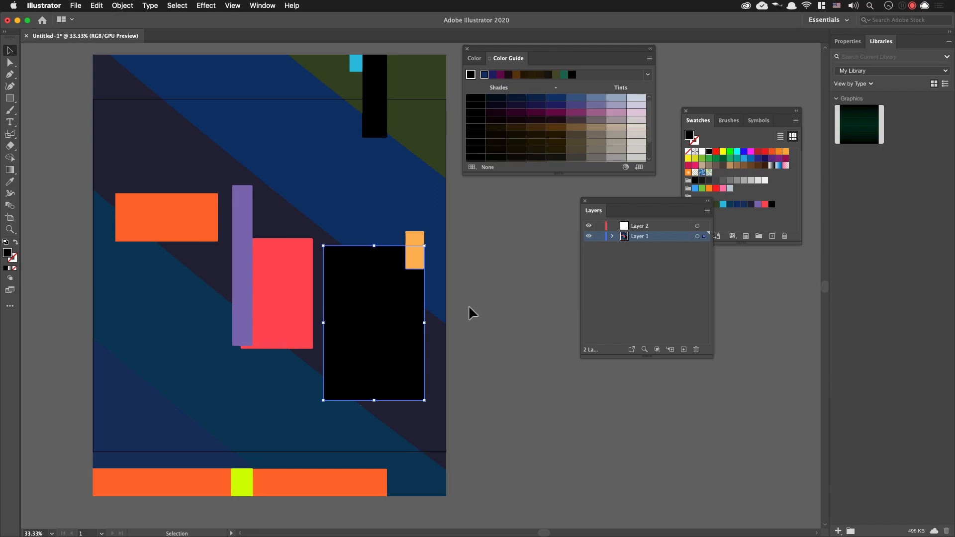
key(alt+shift+super+3)
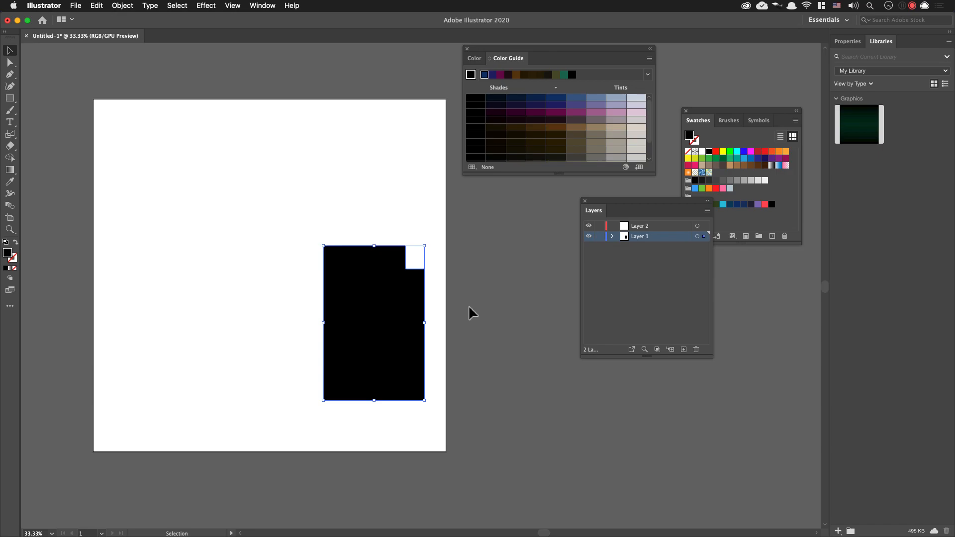
click(470, 307)
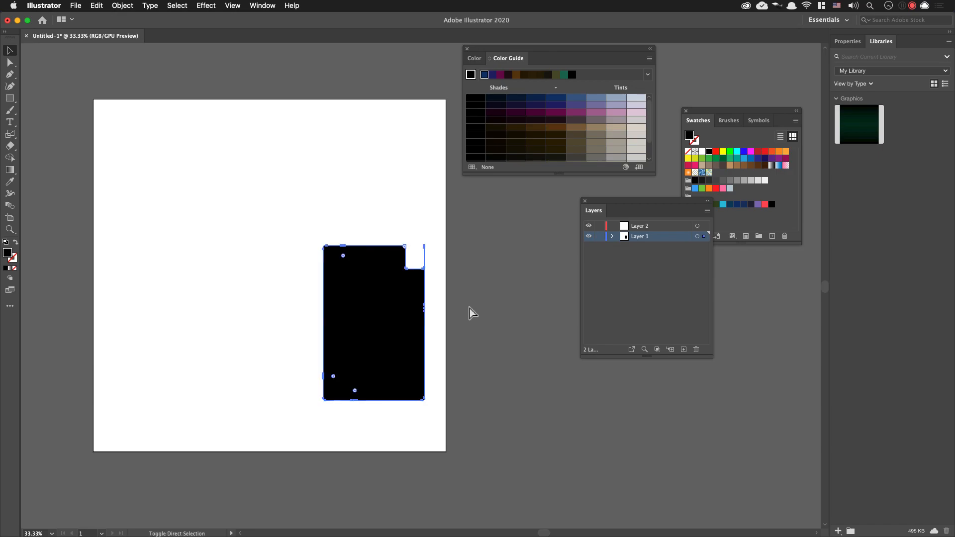
Draw a clean black rectangle exactly covering the notched traced rectangle
key(m)
drag(324, 246, 425, 400)
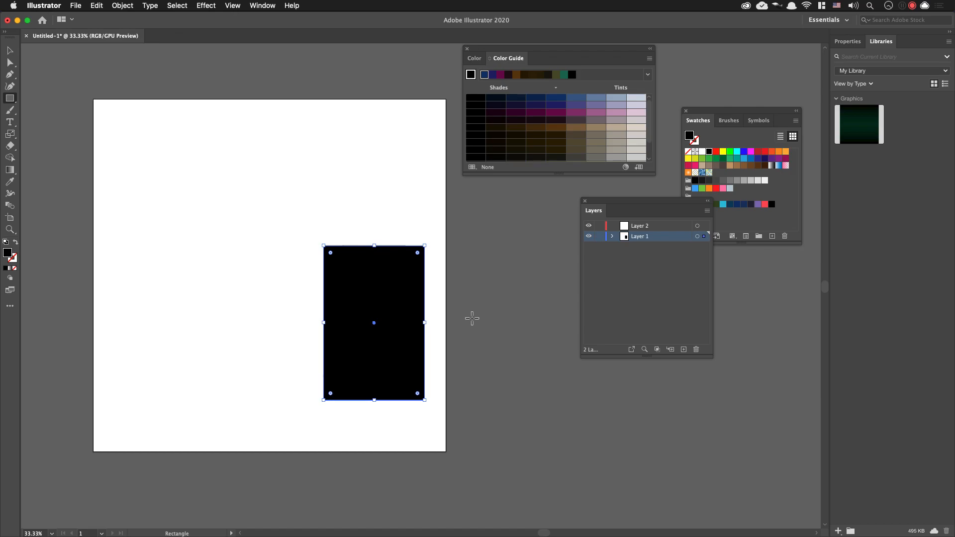
key(super+z)
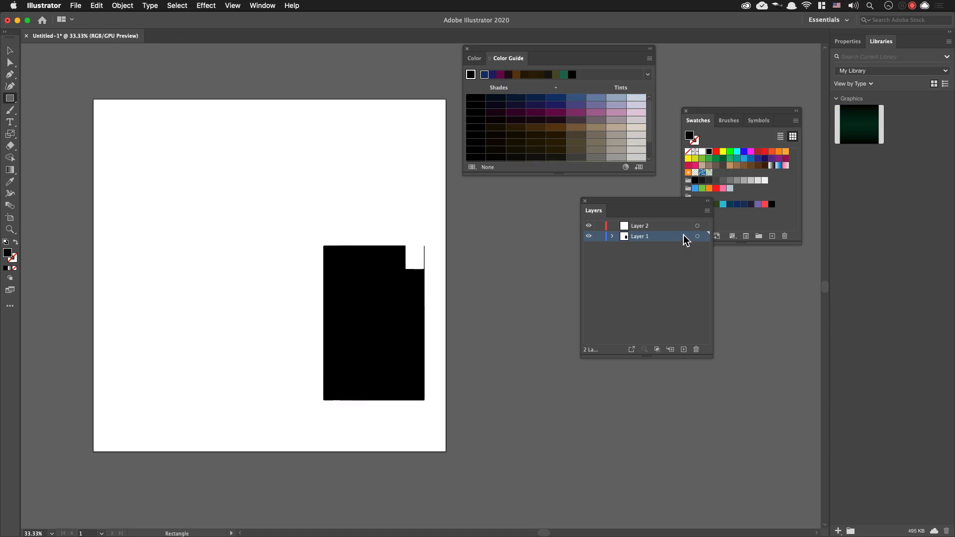
key(super+shift+z)
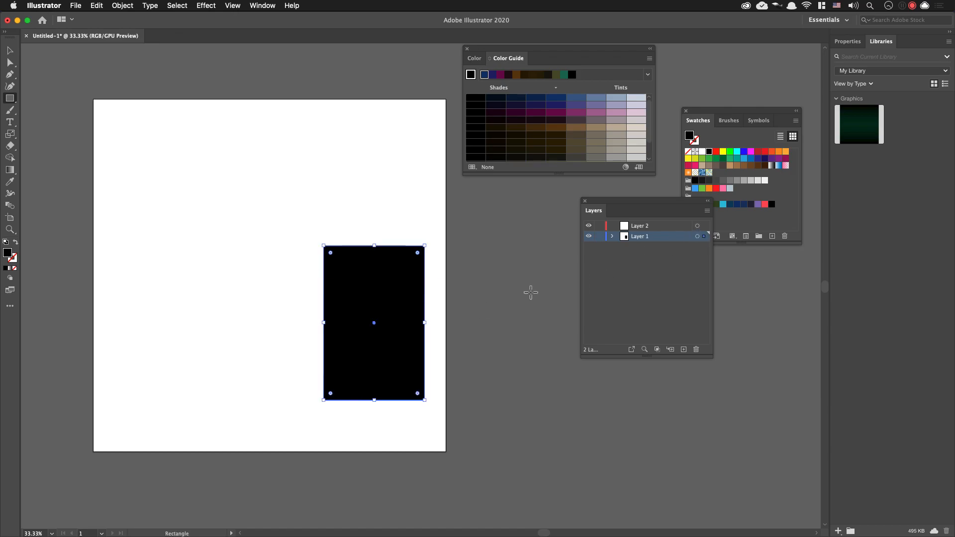
Cut the new black rectangle, paste it in the same place on Layer 2, and clear the selection
click(687, 227)
click(698, 226)
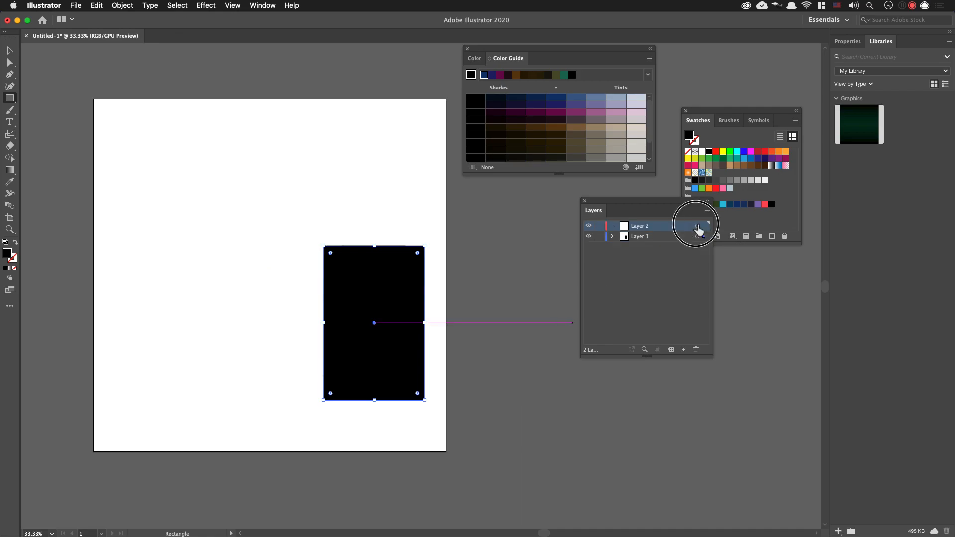
key(super+z)
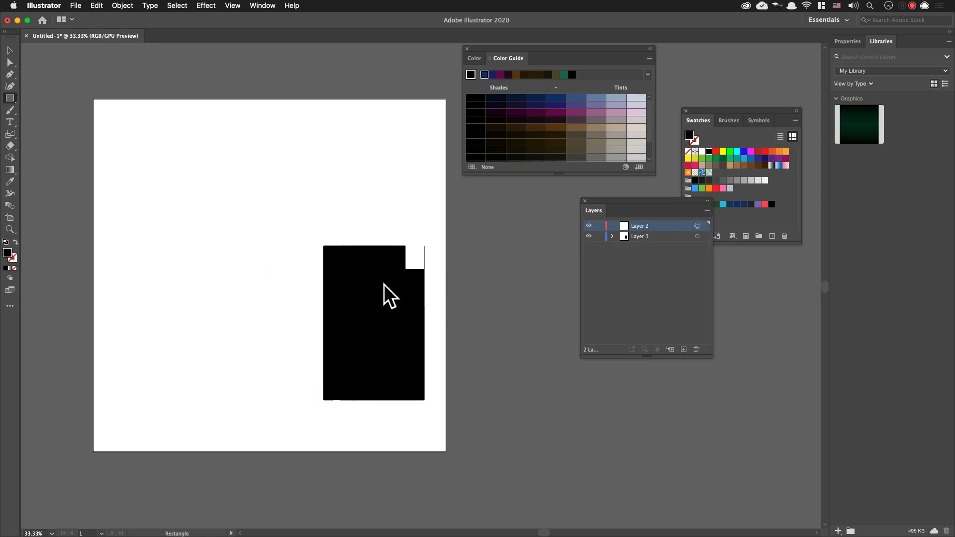
key(super+f)
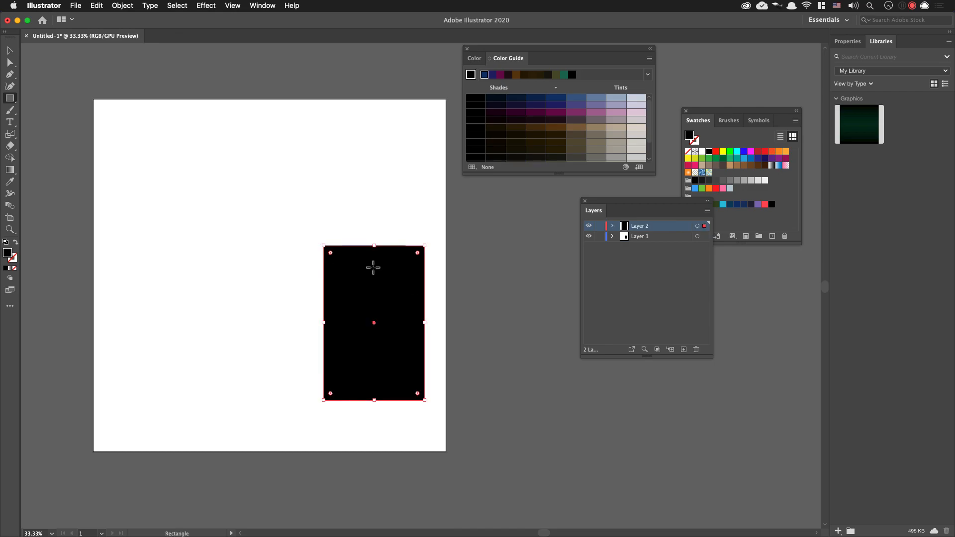
key(super+shift+a)
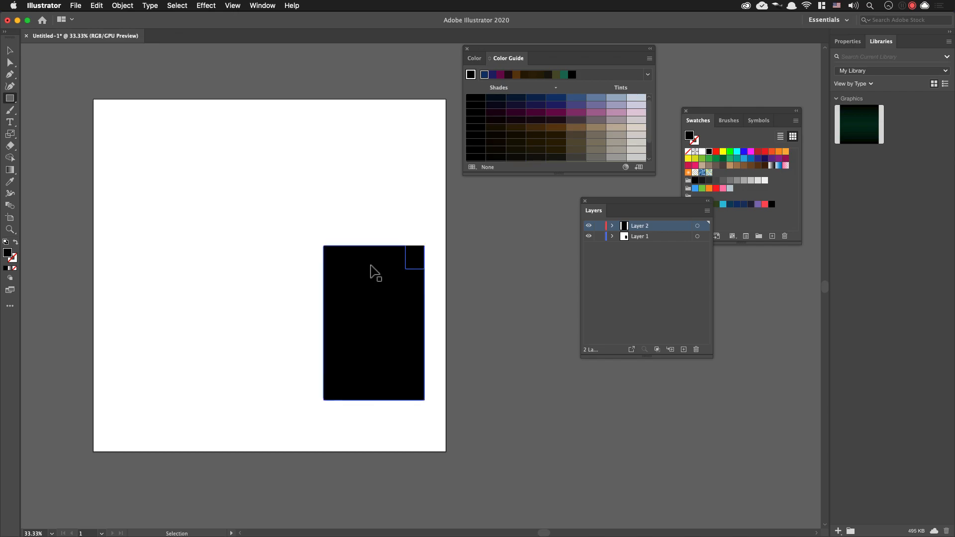
Show all the hidden artwork and select only the small light orange rectangle at the black rectangle's corner
key(super+alt+3)
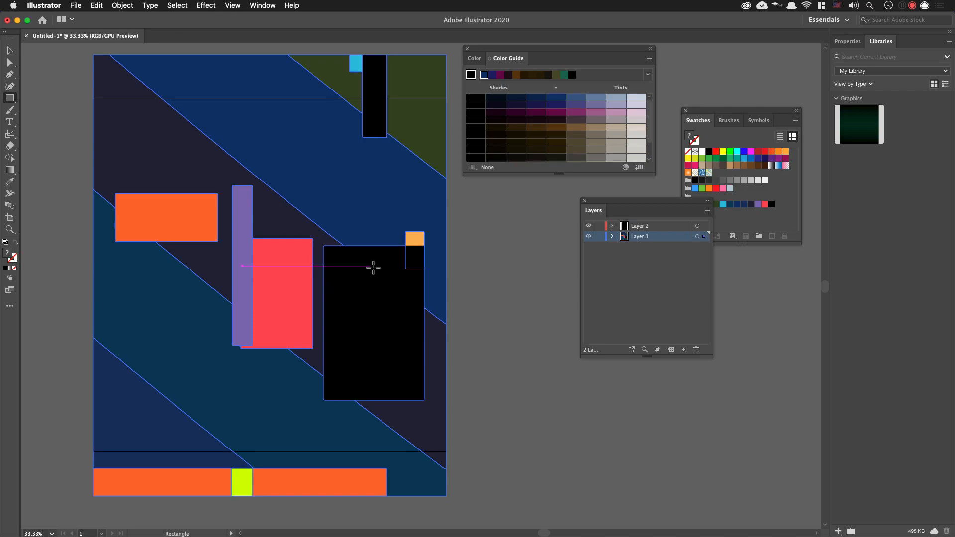
key(v)
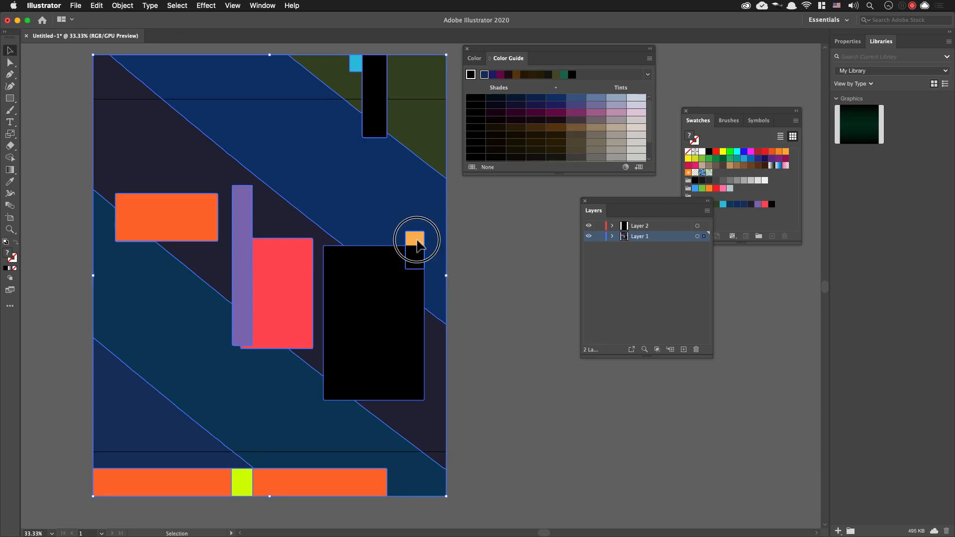
click(505, 270)
click(417, 249)
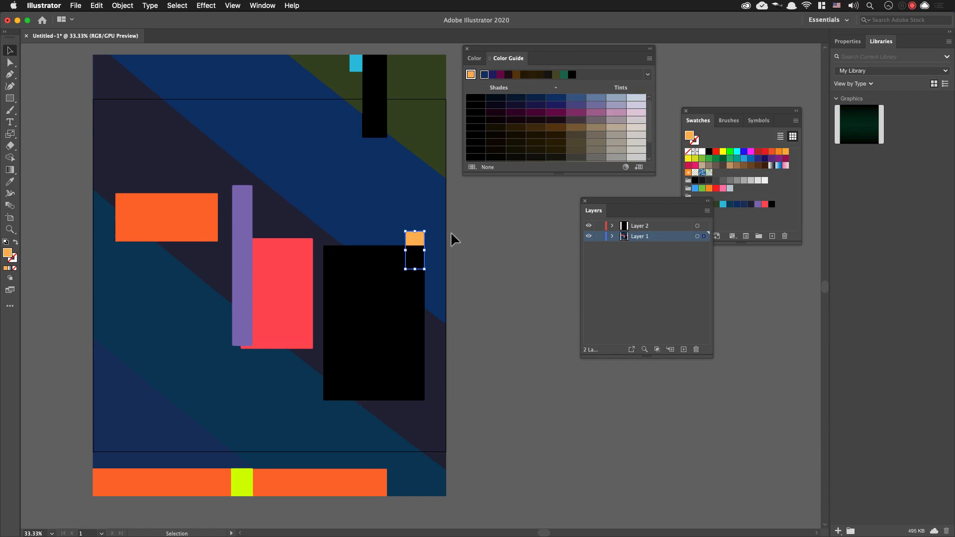
Try isolating the light orange rectangle by hiding the unselected artwork, and show everything again
key(alt+shift+super+3)
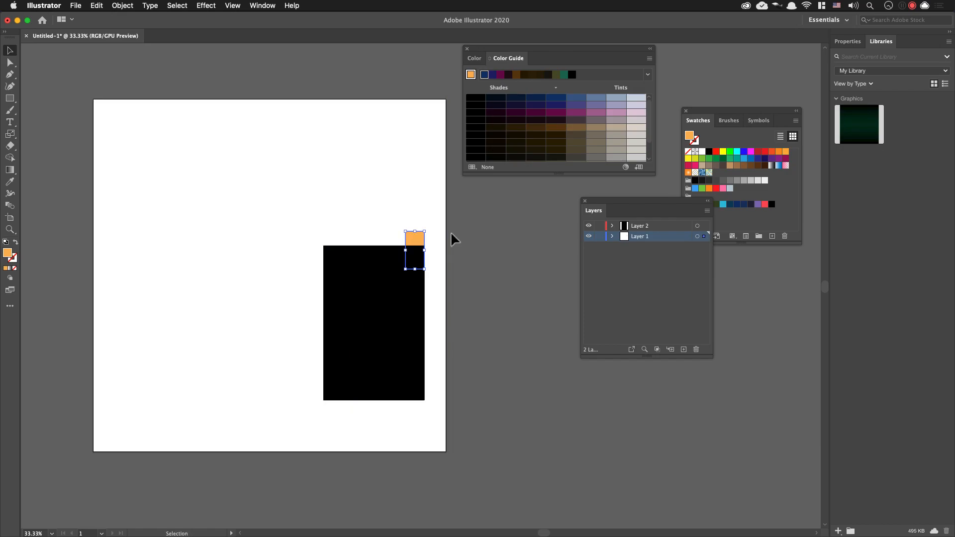
click(419, 285)
click(417, 238)
key(alt+super+3)
Pick up the small light orange rectangle's fill and draw a clean rectangle over it on Layer 1
click(466, 271)
click(423, 243)
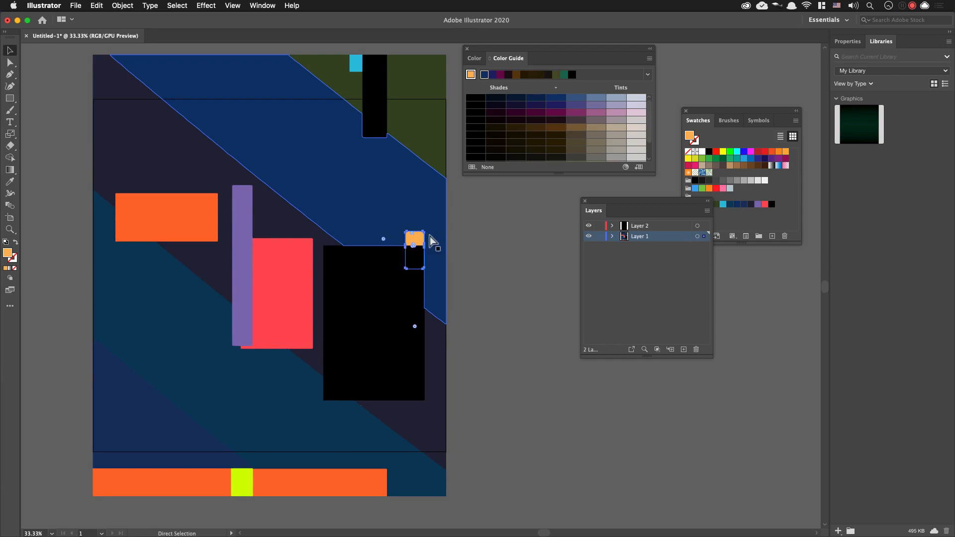
key(super+shift+a)
key(m)
drag(406, 231, 426, 268)
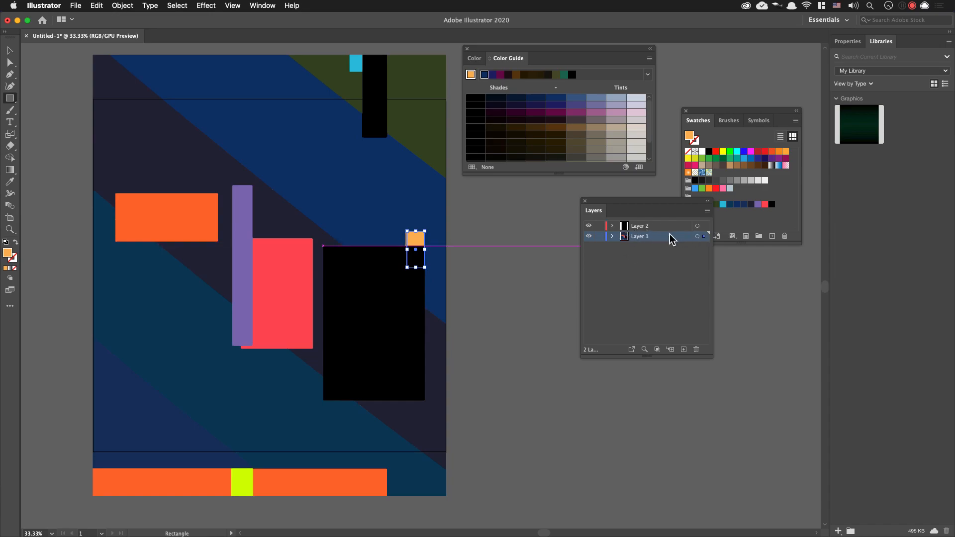
Move the black rectangle from Layer 2 into Layer 1, with the new light orange rectangle in front, and hide Layer 2
click(612, 226)
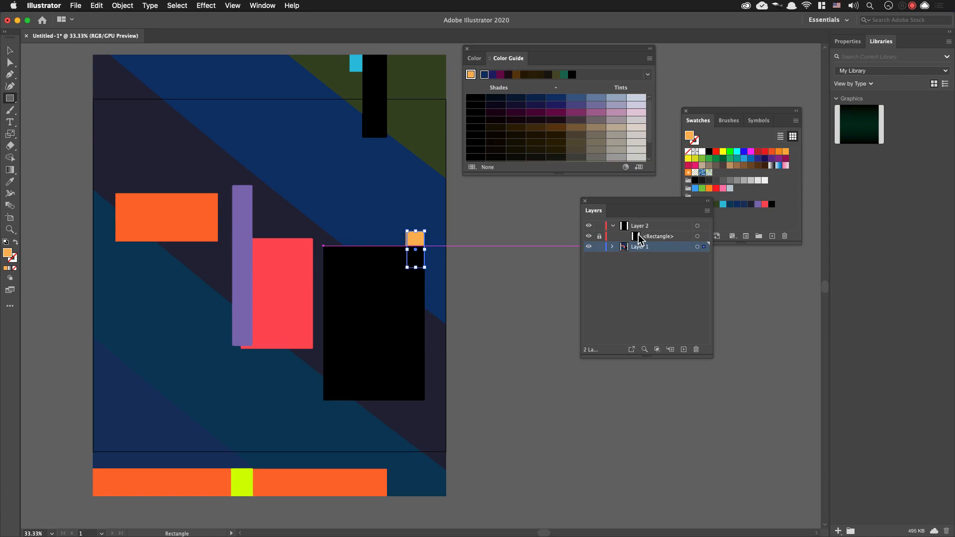
drag(645, 237, 635, 251)
key(v)
key(shift+super+bracketright)
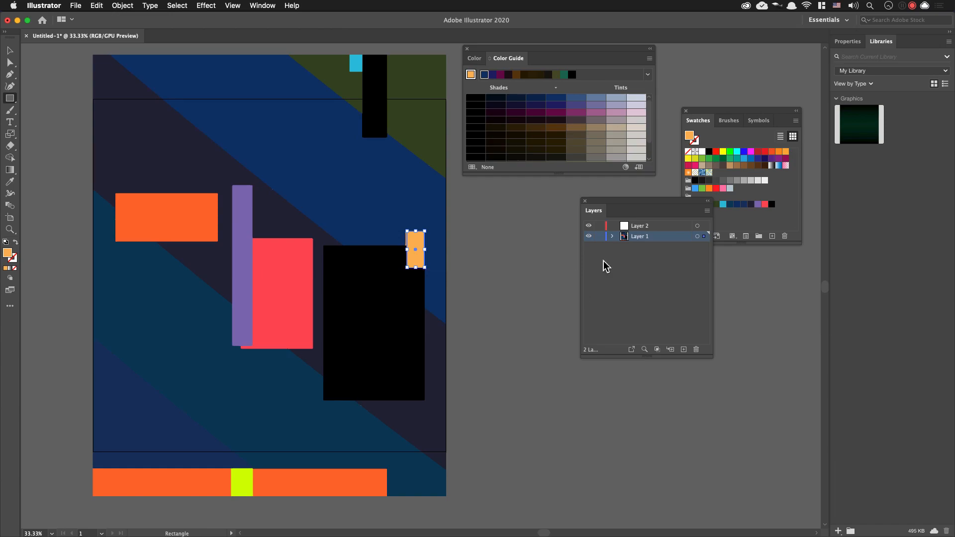
click(588, 226)
Sample the red fill and draw a clean red rectangle over the traced one, extending beneath the purple bar's area
key(super+shift+a)
key(i)
click(306, 269)
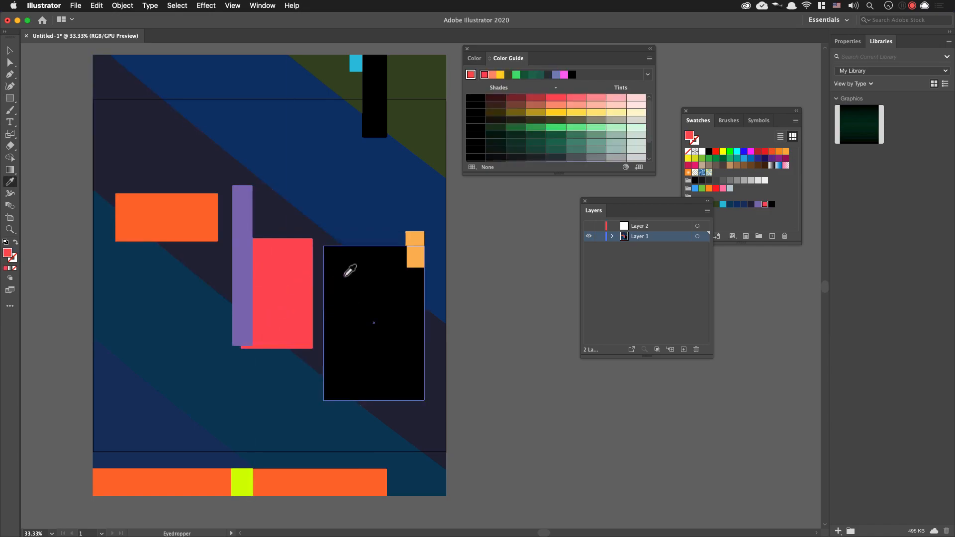
super+click(309, 267)
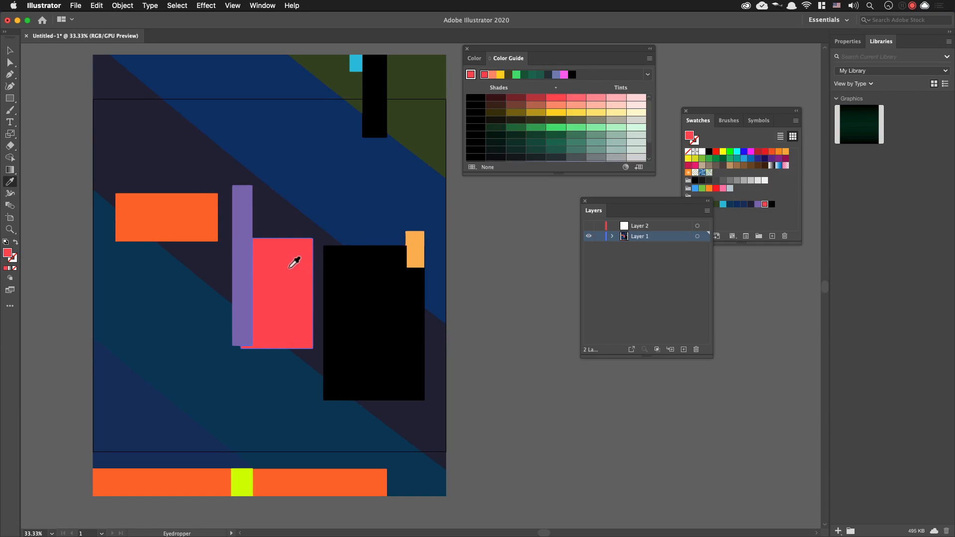
key(m)
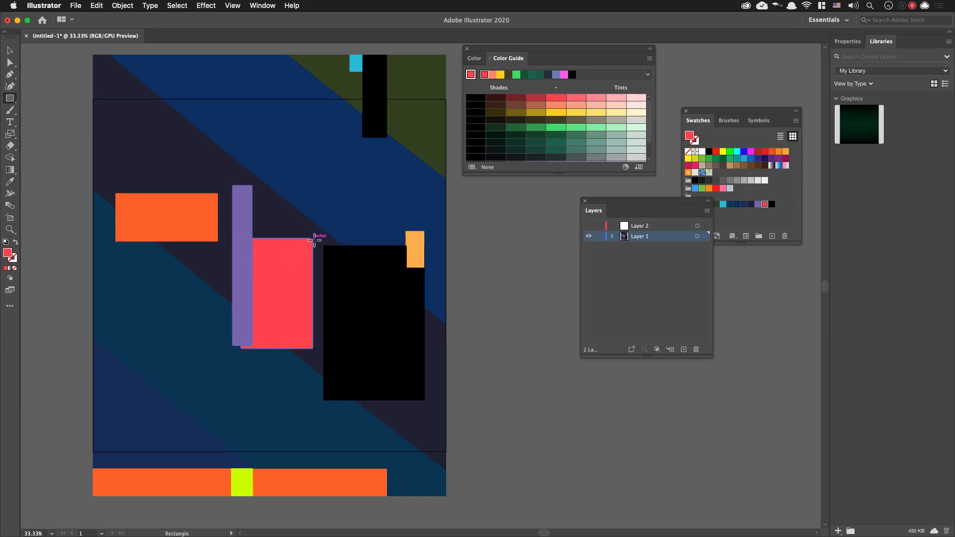
drag(315, 240, 241, 349)
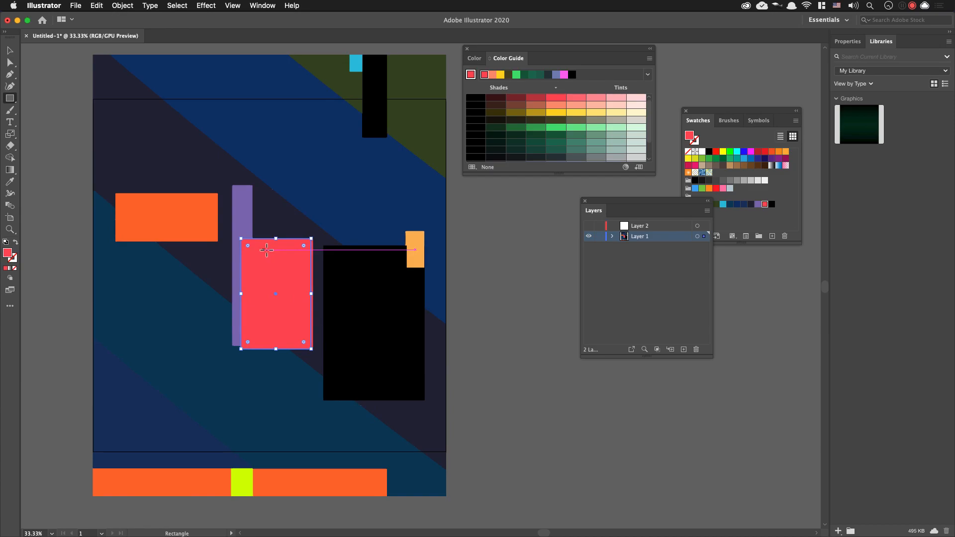
key(super+shift+a)
Sample the purple fill and draw a clean tall bar over the traced one, overlapping the red rectangle
key(i)
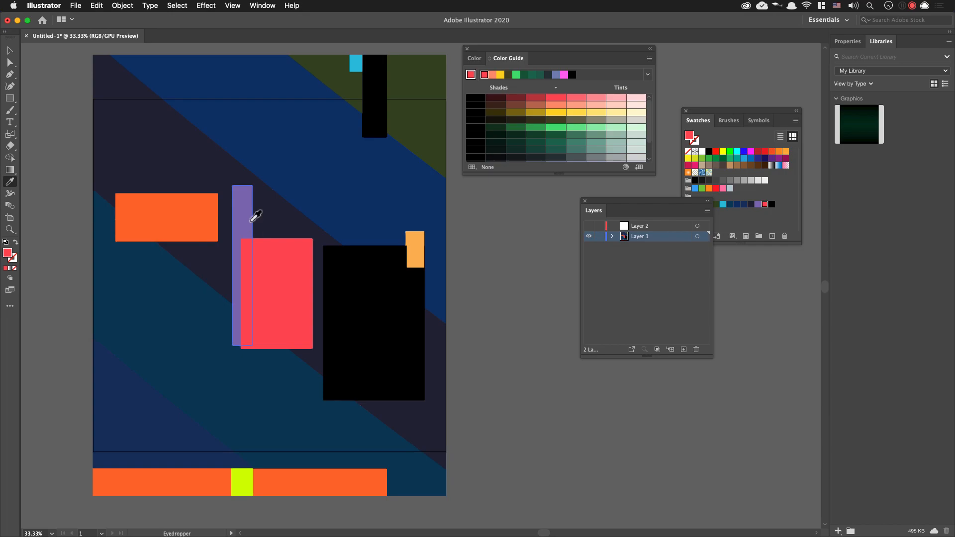
click(251, 222)
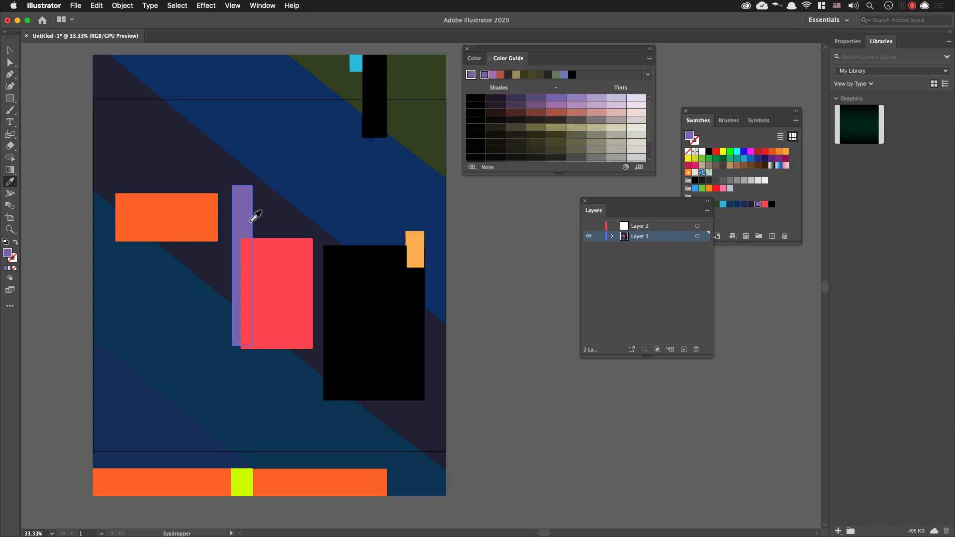
key(super+shift+a)
key(m)
drag(231, 186, 253, 346)
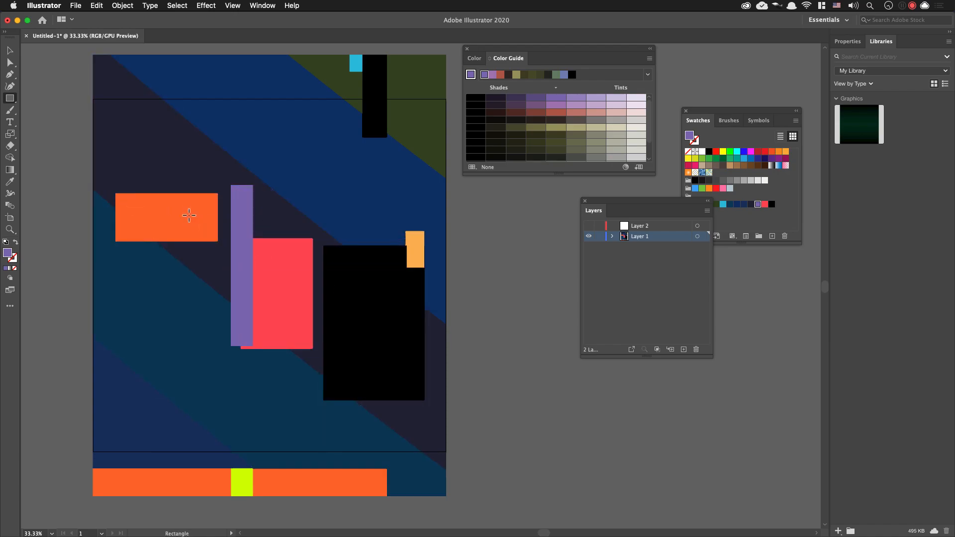
Sample the orange fill and draw a clean rectangle over the traced orange block beside the purple bar
key(i)
click(182, 205)
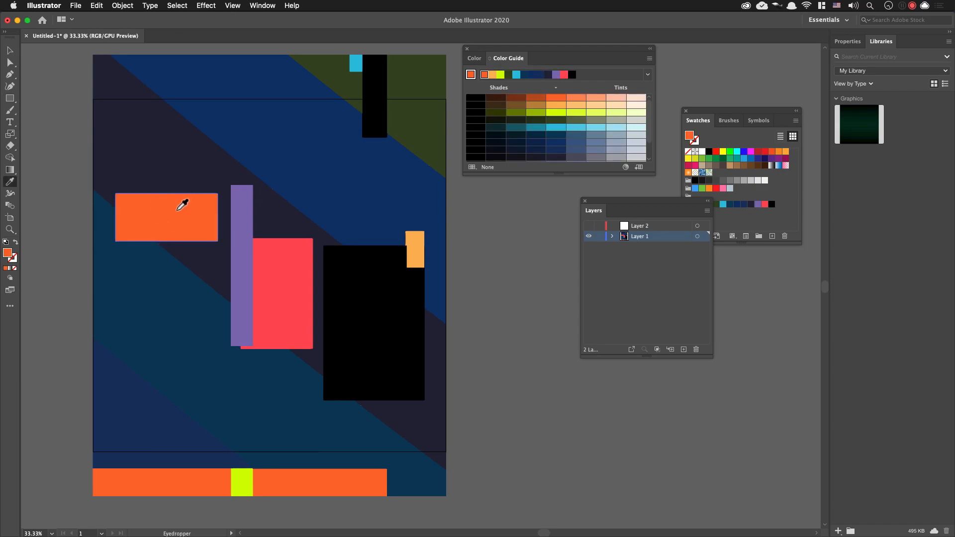
key(m)
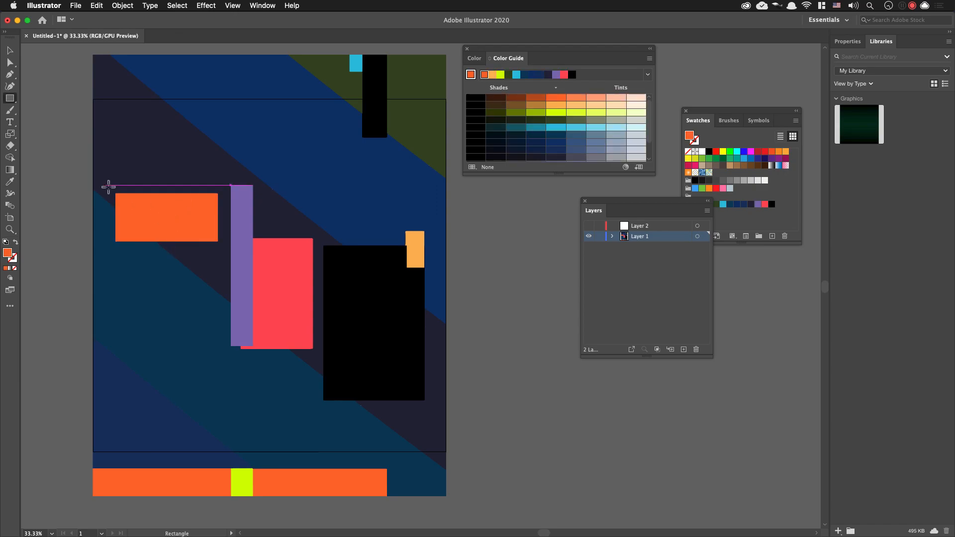
drag(118, 196, 218, 245)
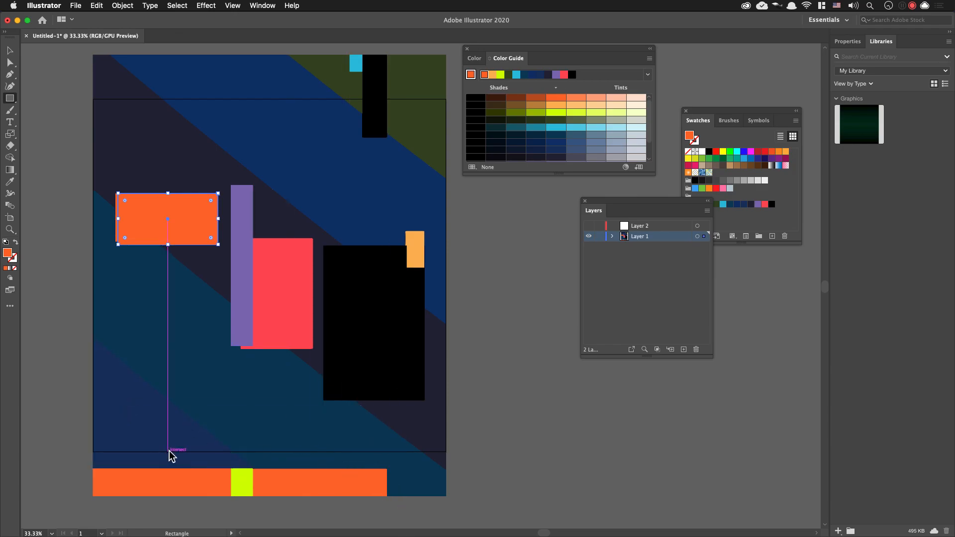
key(super+shift+a)
Draw a long orange bar along the artboard's lower edge, starting at its left side and matching the traced bar's size
key(i)
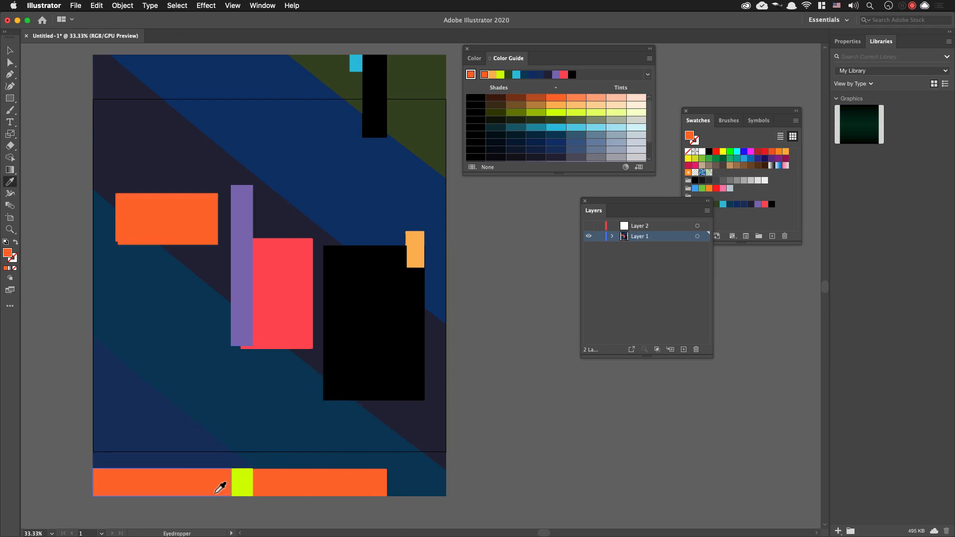
key(m)
mouse_move(97, 422)
mouse_down()
mouse_move(298, 437)
mouse_move(322, 453)
mouse_move(389, 450)
mouse_up()
drag(242, 420, 242, 424)
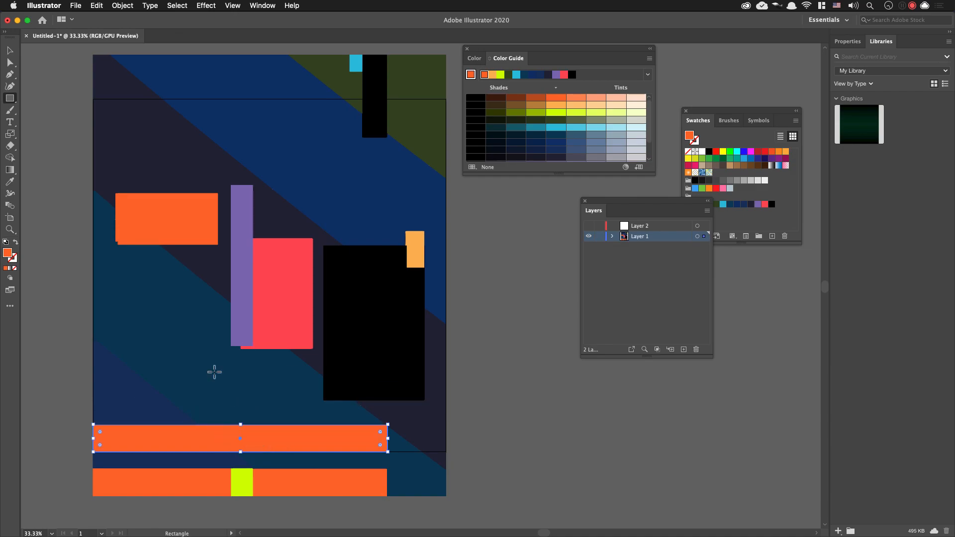
key(super+shift+a)
Sample the lime green fill and draw a small rectangle over the new orange bar, in line with the purple bar
key(i)
click(243, 481)
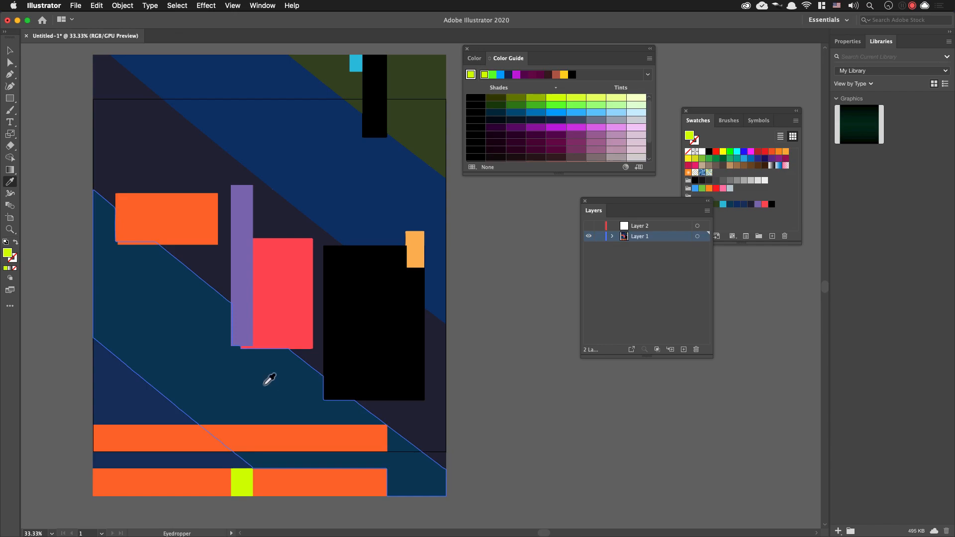
key(m)
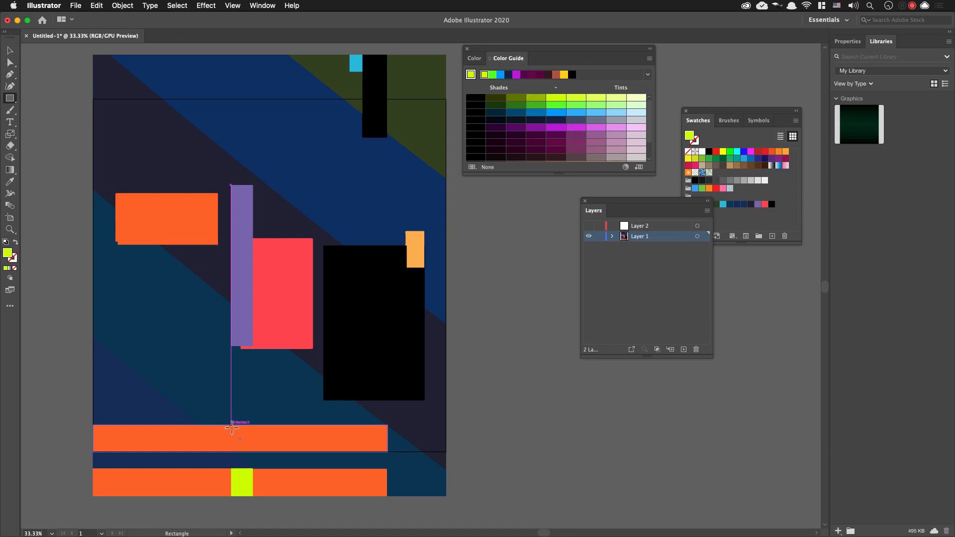
drag(231, 428, 254, 452)
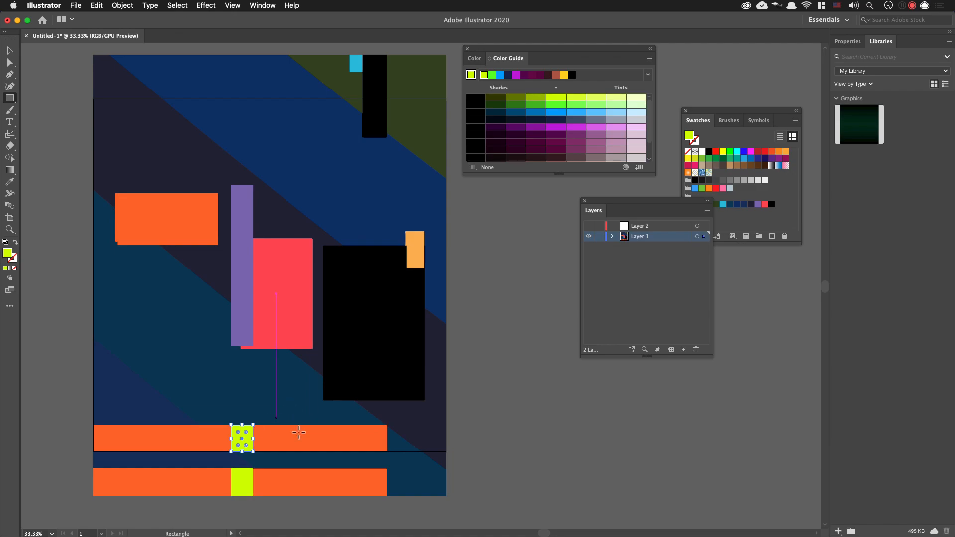
key(super+shift+a)
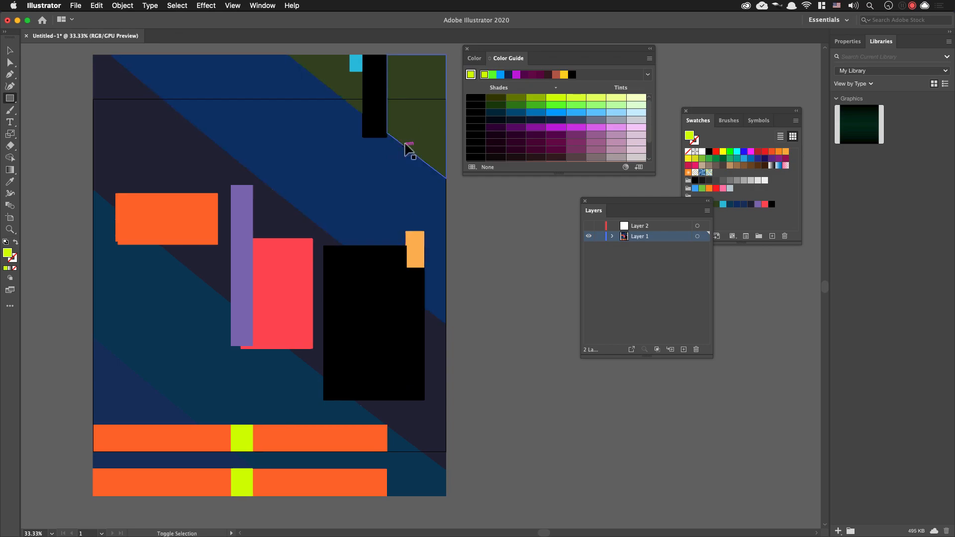
Sample the black fill and draw a narrow vertical bar from the artboard's upper edge, in line with the traced black bar
key(i)
click(376, 72)
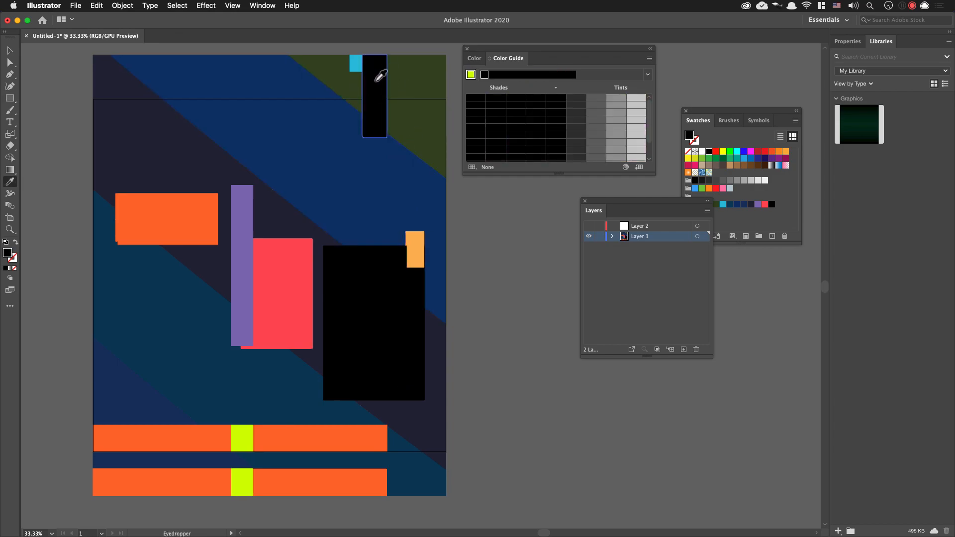
key(m)
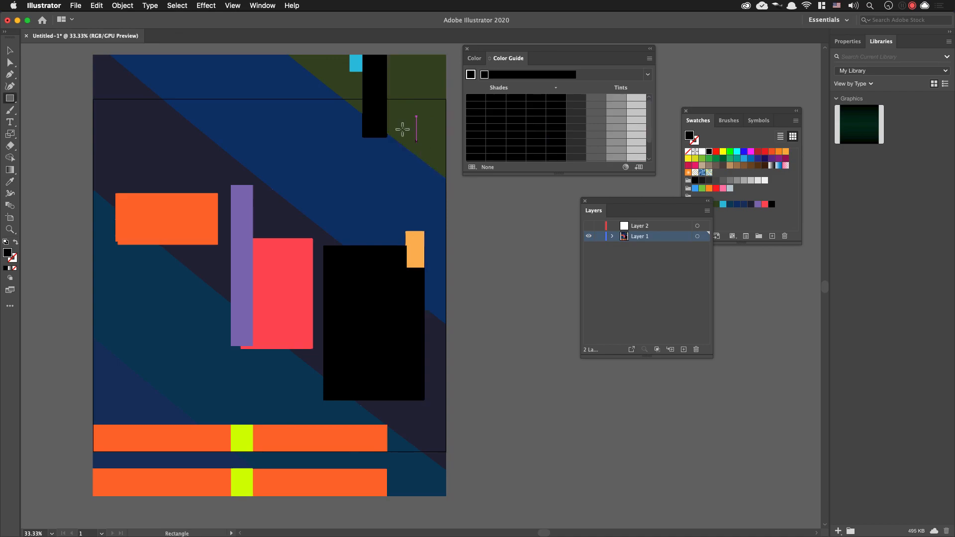
drag(365, 97, 387, 178)
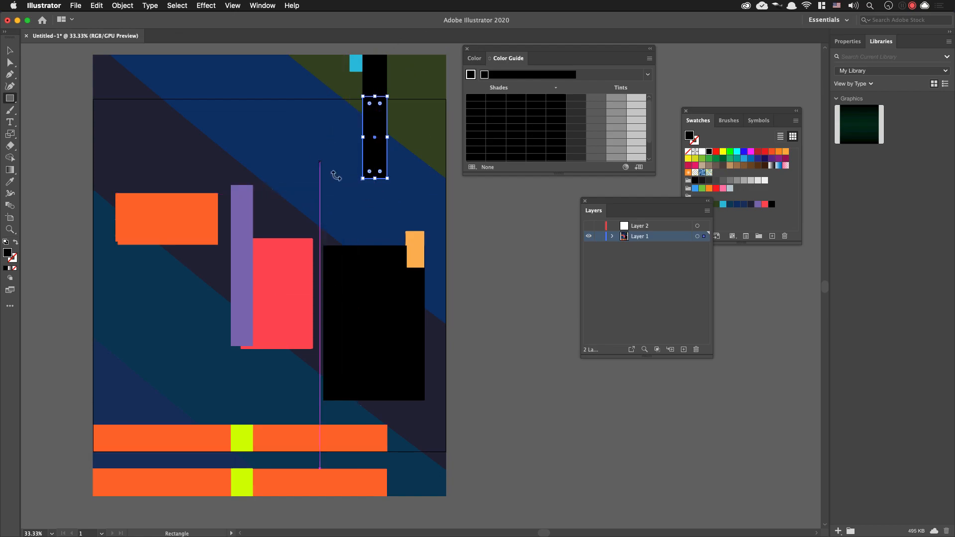
key(super+shift+a)
Sample the cyan fill and draw a small rectangle against the left side of the new black bar at the artboard's upper edge
key(i)
click(356, 64)
key(m)
drag(348, 100, 363, 129)
key(v)
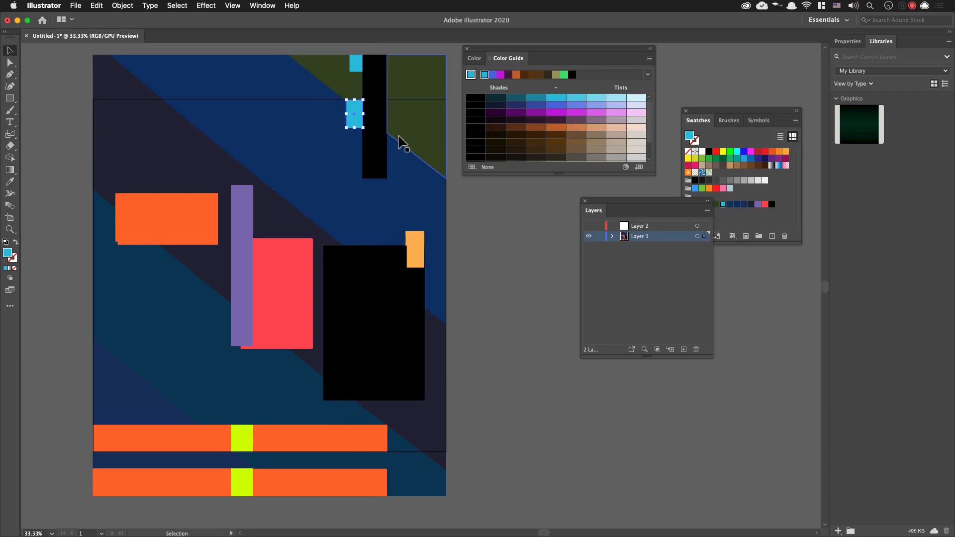
click(515, 284)
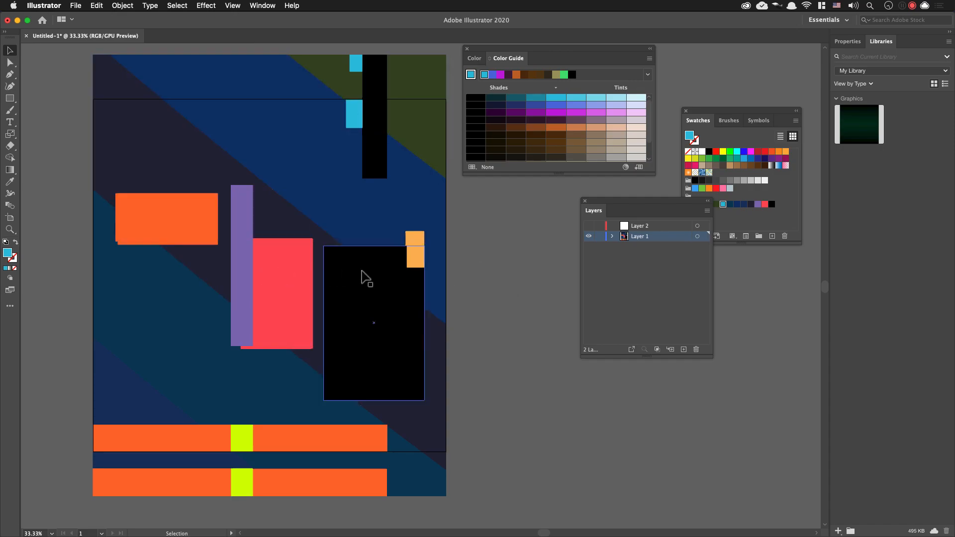
Move all nine clean rectangles from Layer 1 to Layer 2, keeping them in the same place
click(244, 267)
shift+click(284, 279)
shift+click(377, 303)
shift+click(421, 247)
shift+click(192, 234)
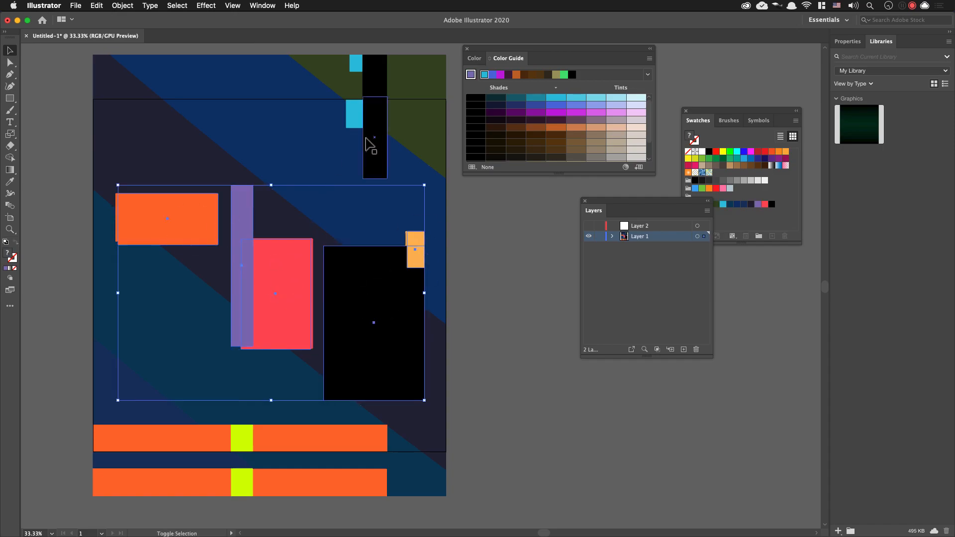
shift+click(355, 116)
shift+click(379, 129)
shift+click(242, 437)
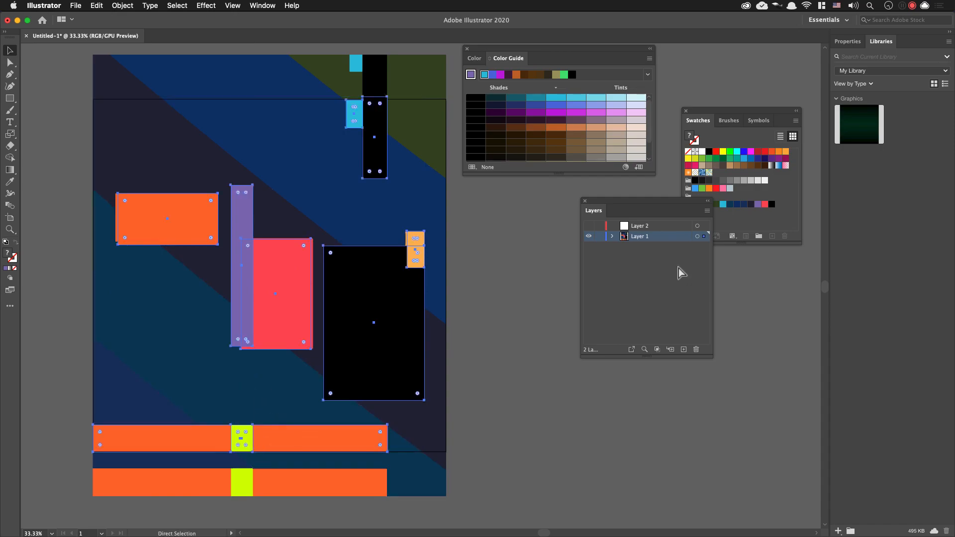
key(super+x)
click(671, 227)
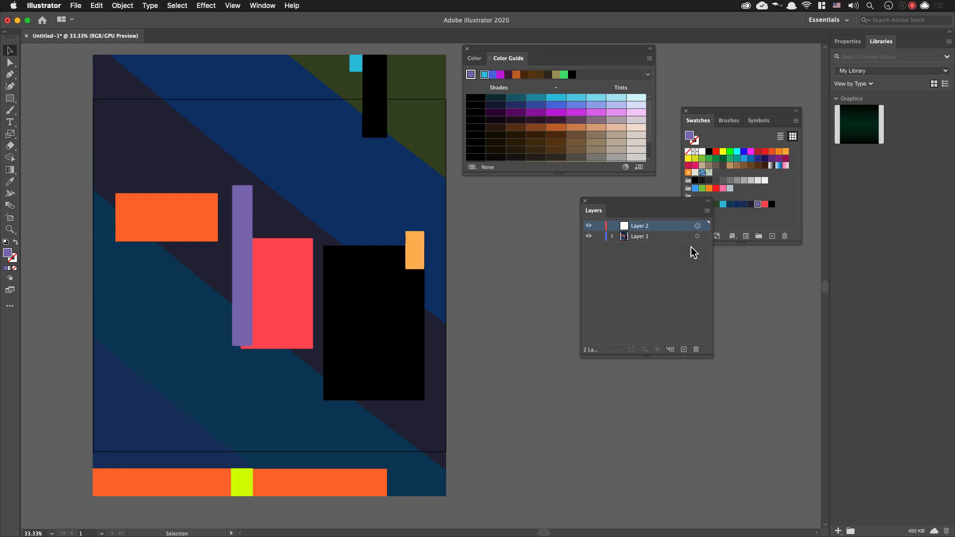
click(697, 226)
key(super+v)
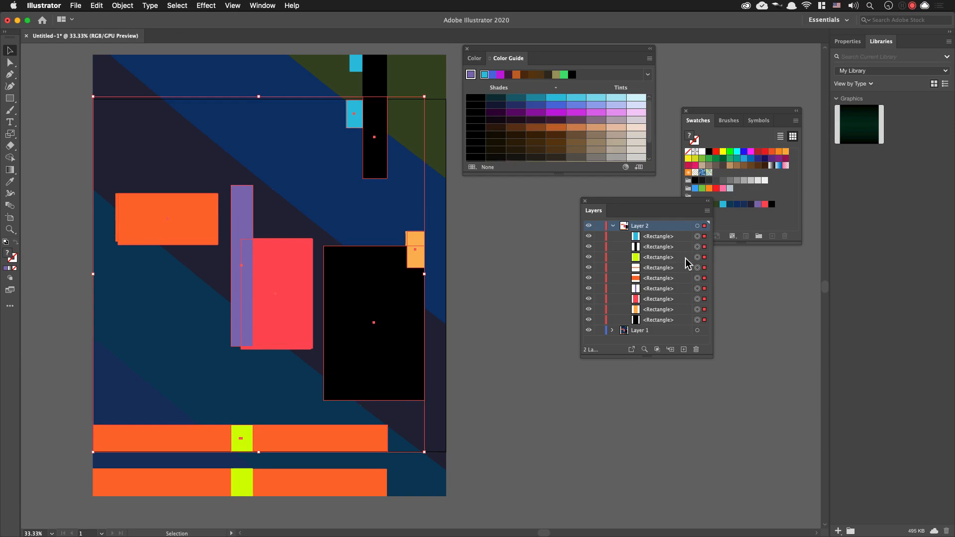
Collapse Layer 2, toggle its visibility to compare the clean rectangles with the trace, and leave the layer hidden
click(614, 226)
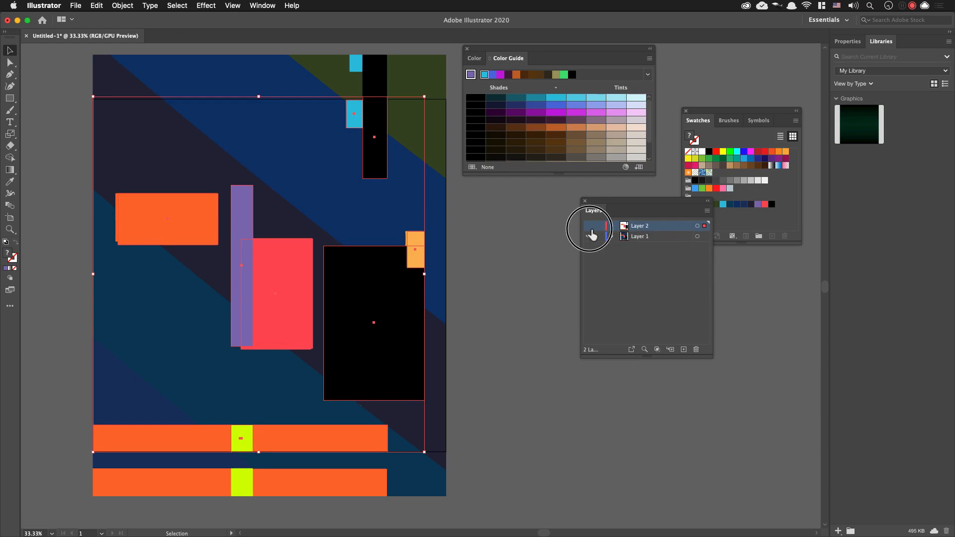
click(589, 226)
click(589, 227)
click(590, 227)
click(591, 227)
click(592, 227)
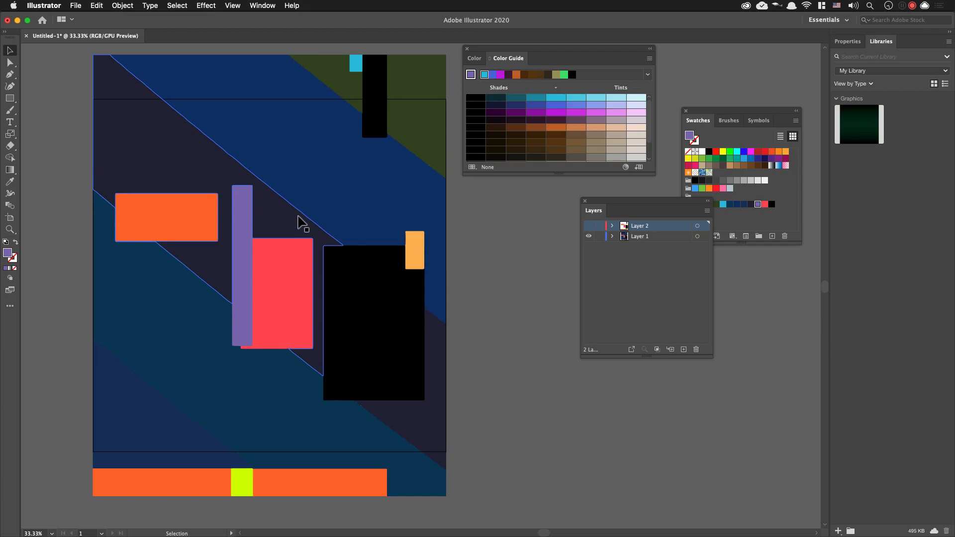
Select the traced blue diagonal stripe to pick up its fill color, and deselect it
key(super+minus)
key(super+minus)
drag(304, 221, 293, 241)
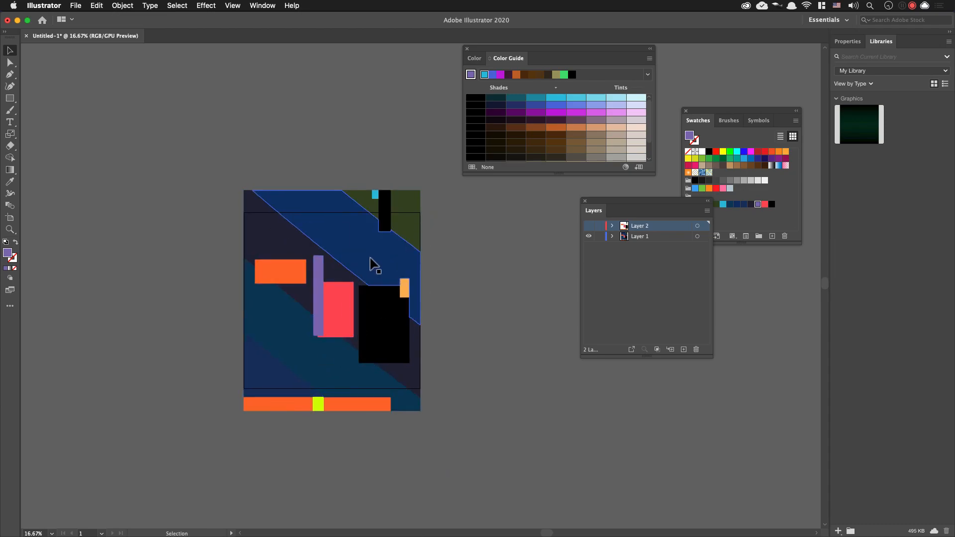
click(372, 255)
click(373, 260)
double_click(387, 262)
double_click(451, 262)
click(329, 260)
click(462, 309)
click(370, 260)
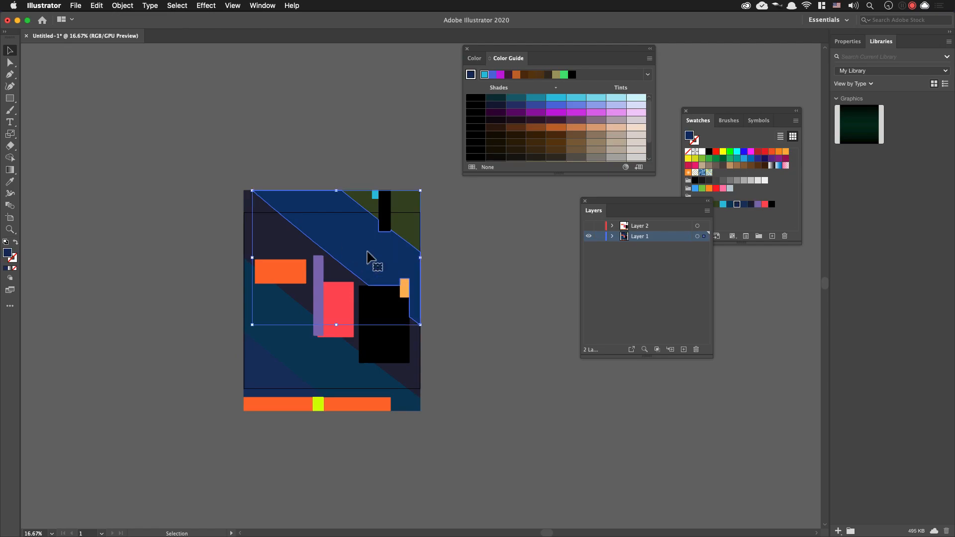
click(461, 307)
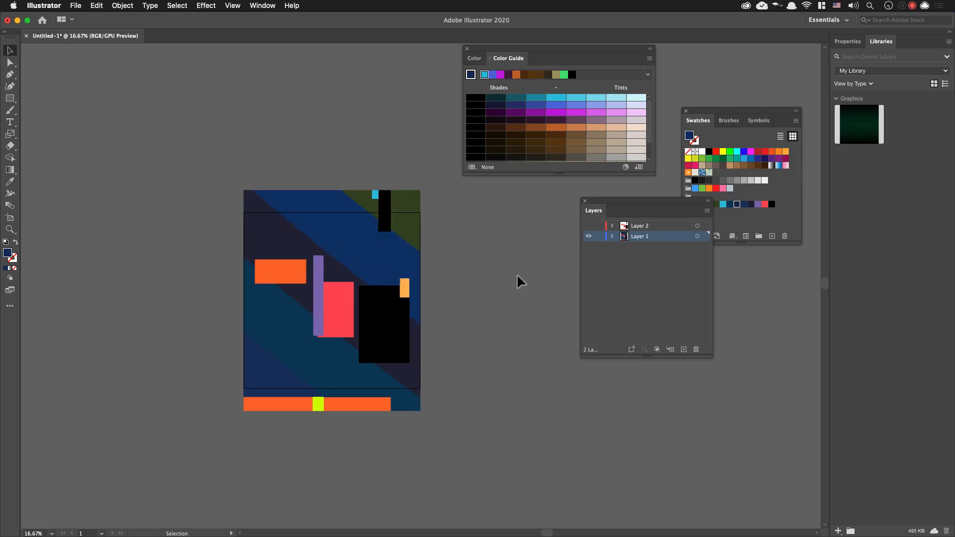
Draw a wide dark blue rectangle, move it above the artwork, and reduce its height slightly
key(m)
mouse_move(184, 225)
mouse_down()
mouse_move(522, 298)
mouse_move(548, 287)
mouse_up()
key(v)
drag(222, 259, 95, 125)
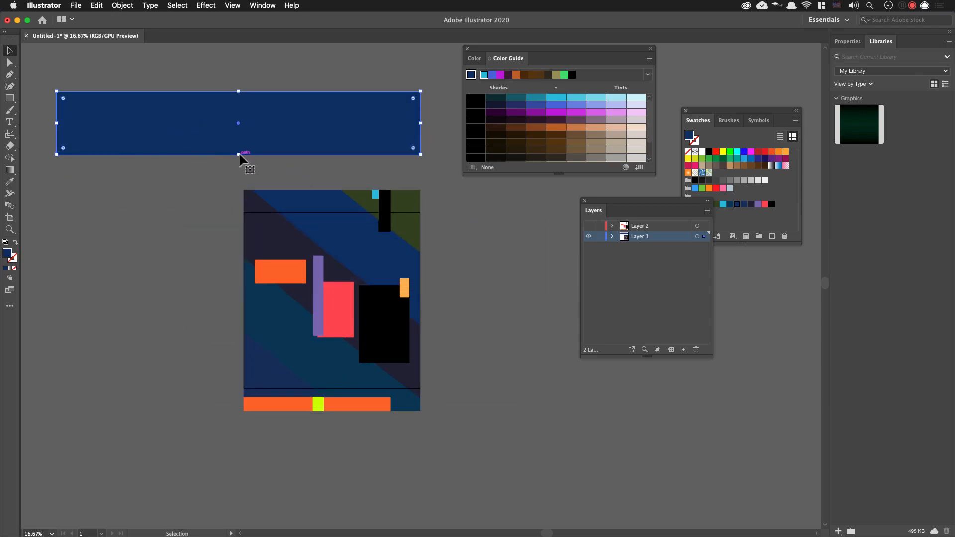
drag(239, 154, 239, 148)
Duplicate the blue bar straight down at 340 px spacing until five bars are stacked, and move the stack beside the artboard
drag(303, 130, 296, 181)
key(super+z)
drag(304, 129, 303, 181)
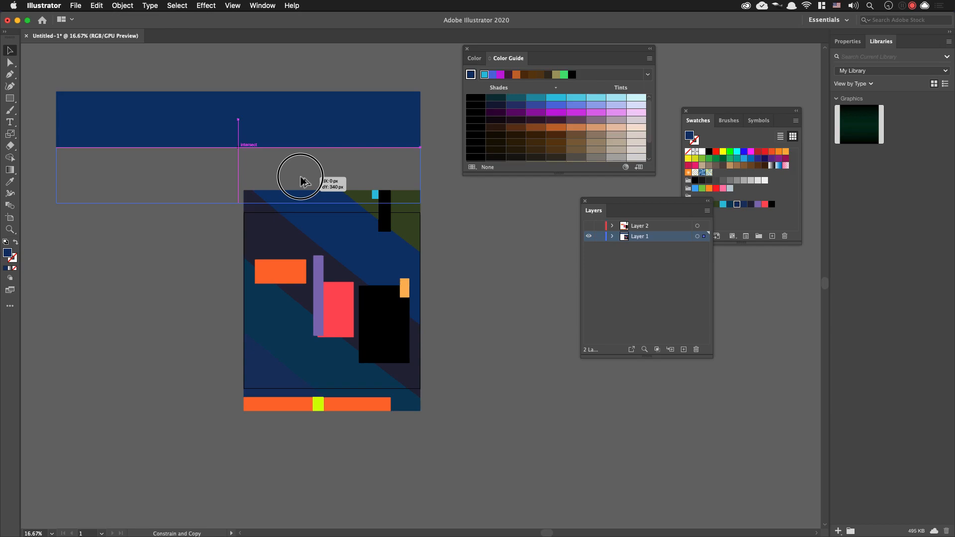
drag(303, 181, 303, 181)
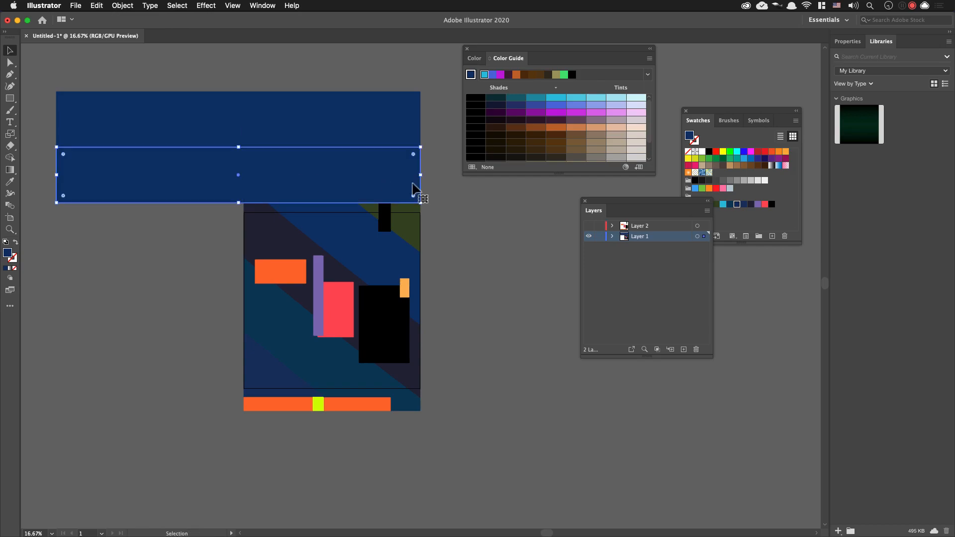
key(super+d)
key(super+d)
key(super+d)
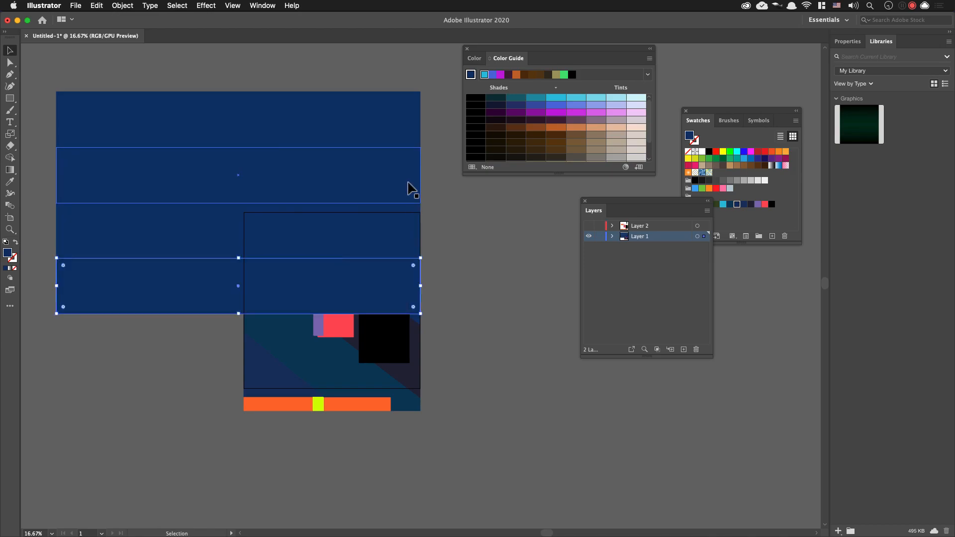
drag(214, 260, 61, 339)
click(272, 170)
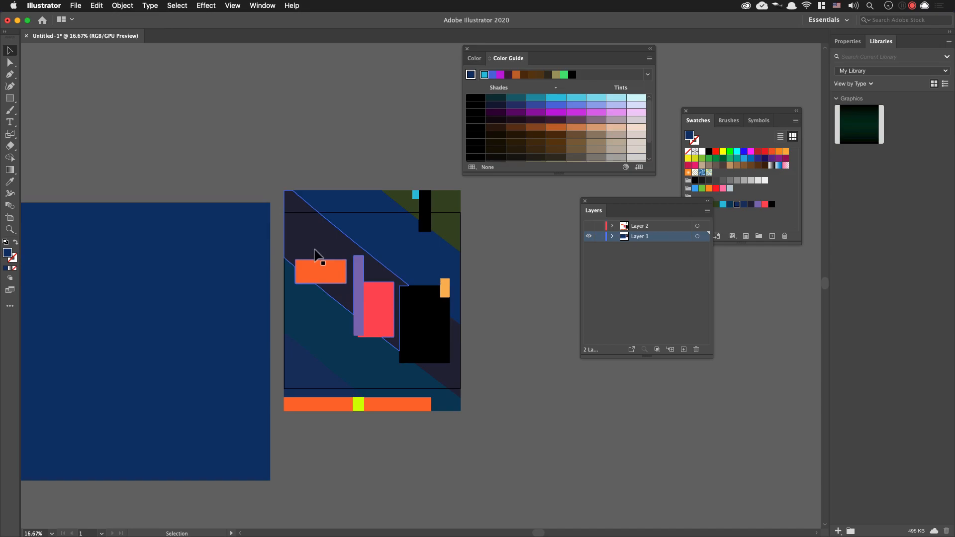
Recolor the stacked bars with the Eyedropper from the traced stripes: green first, near-black third, teal fourth, and navy fifth
key(i)
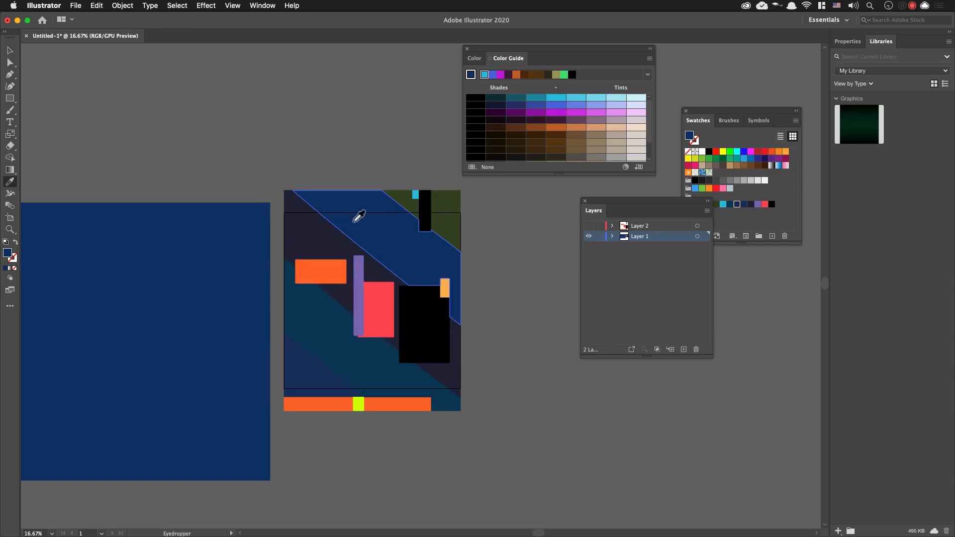
super+click(254, 238)
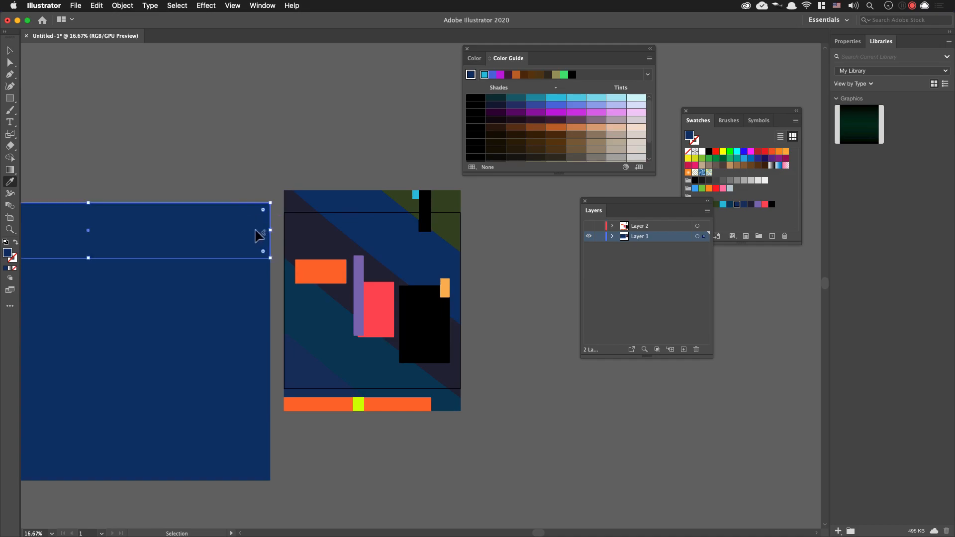
click(443, 213)
super+click(254, 291)
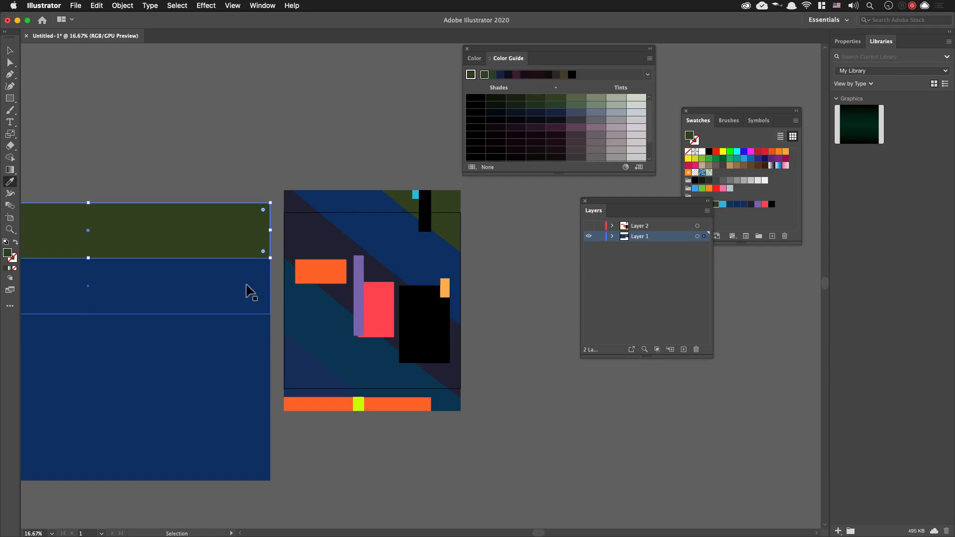
super+click(257, 345)
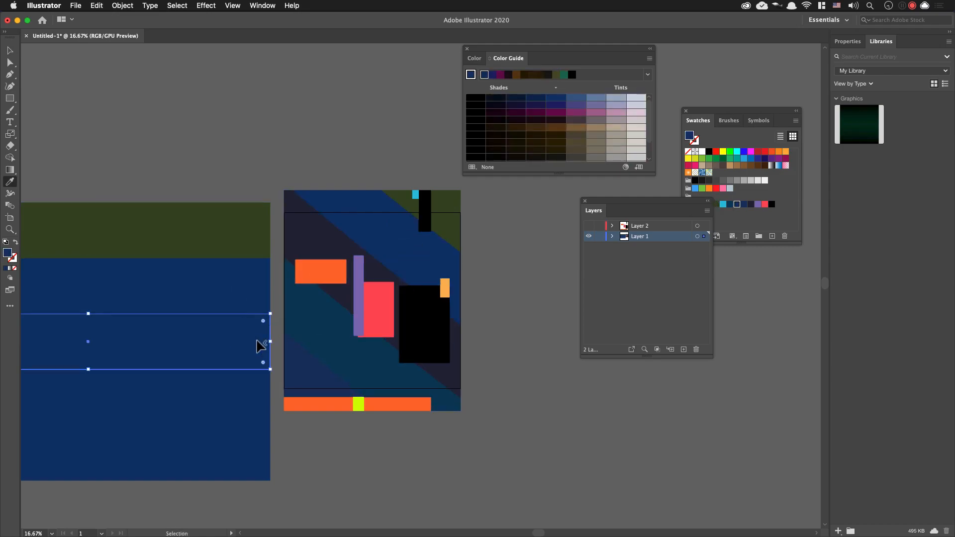
click(338, 240)
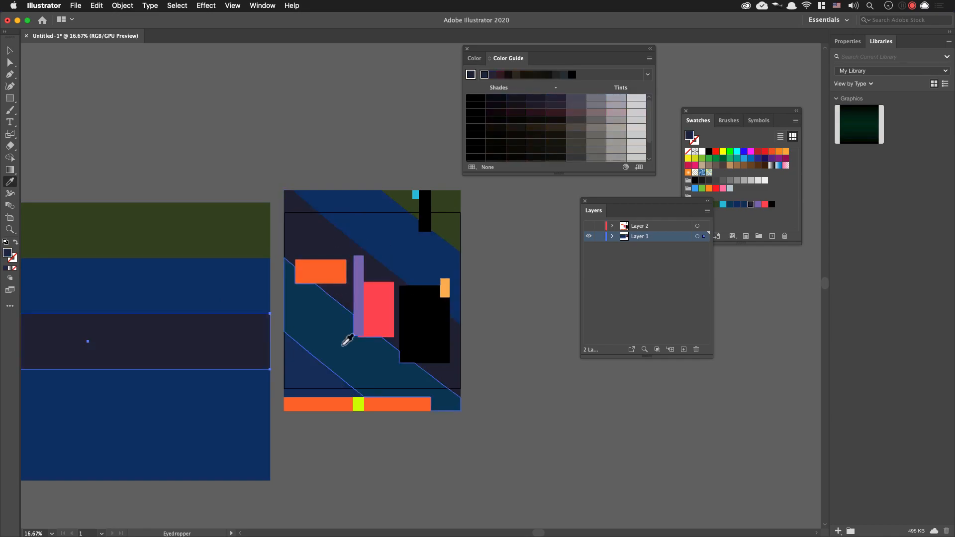
super+click(237, 405)
click(352, 359)
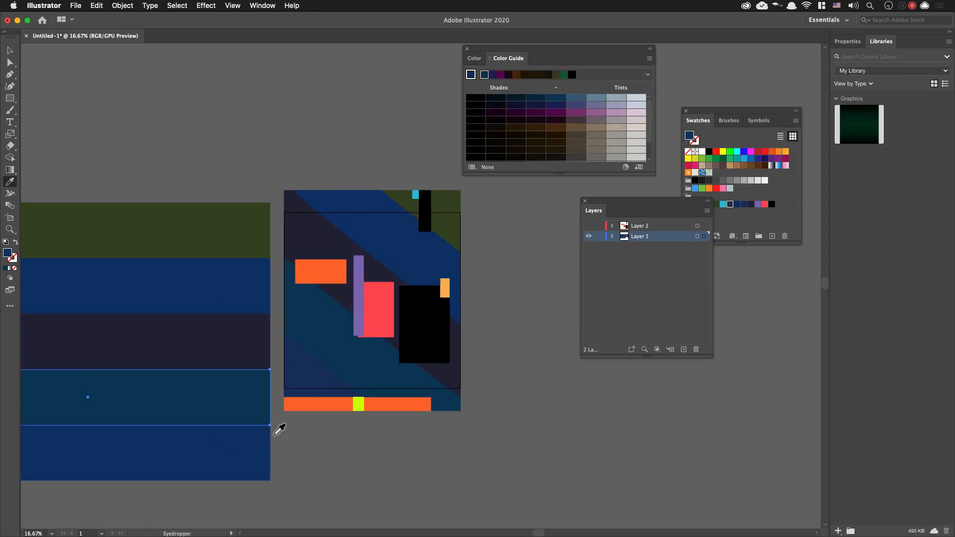
super+click(232, 455)
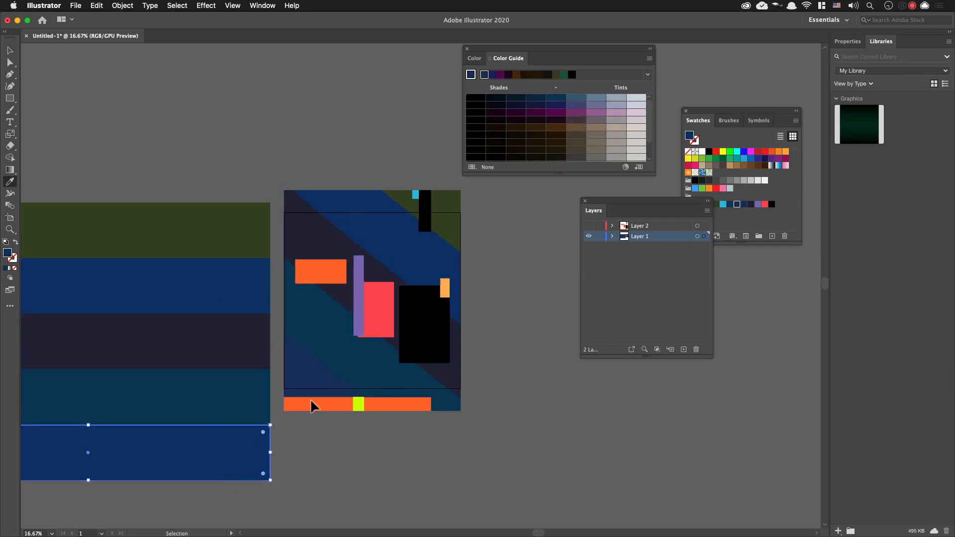
click(313, 373)
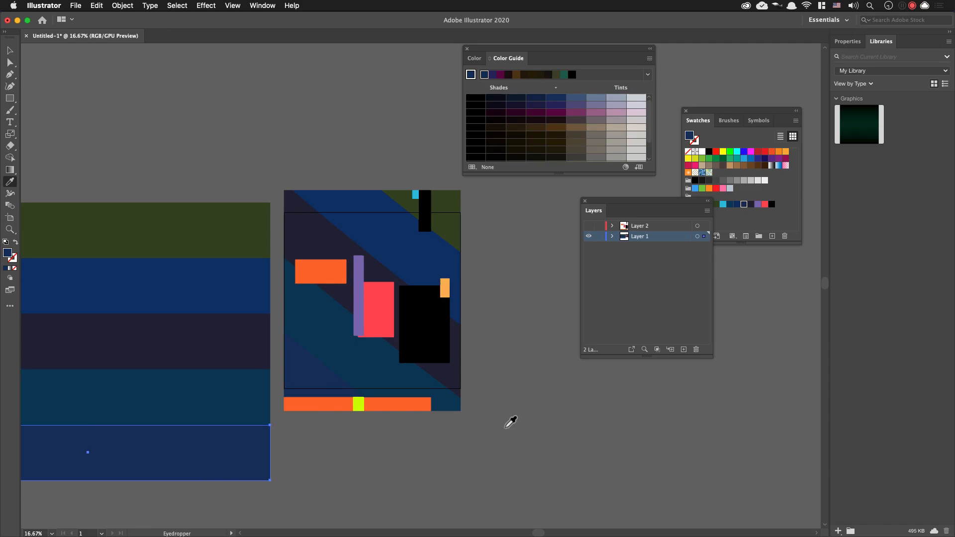
Select all five bars, rotate them about 41° clockwise to match the traced diagonals, and position them over the artboard
key(v)
drag(177, 203, 214, 485)
scroll(213, 486, down, 2)
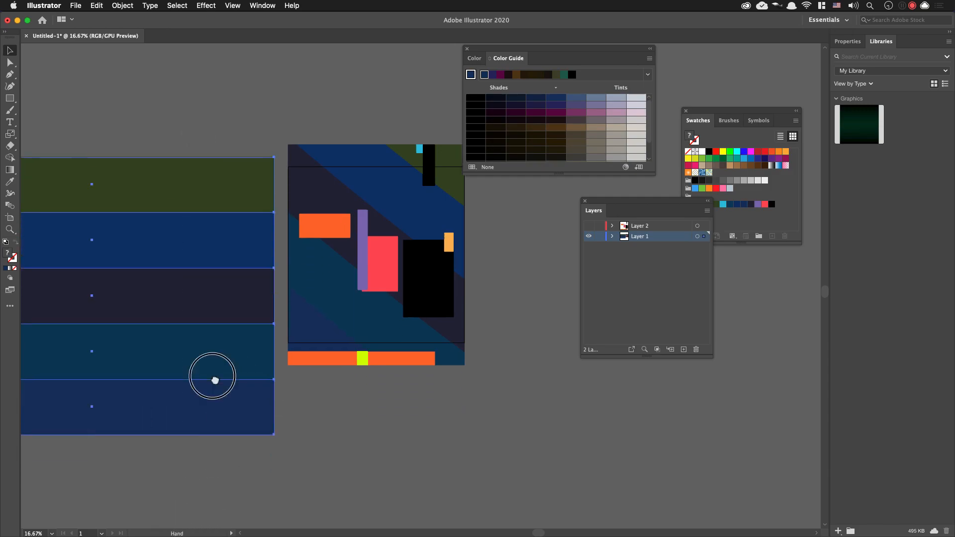
scroll(192, 366, left, 5)
scroll(192, 367, up, 1)
drag(412, 454, 282, 481)
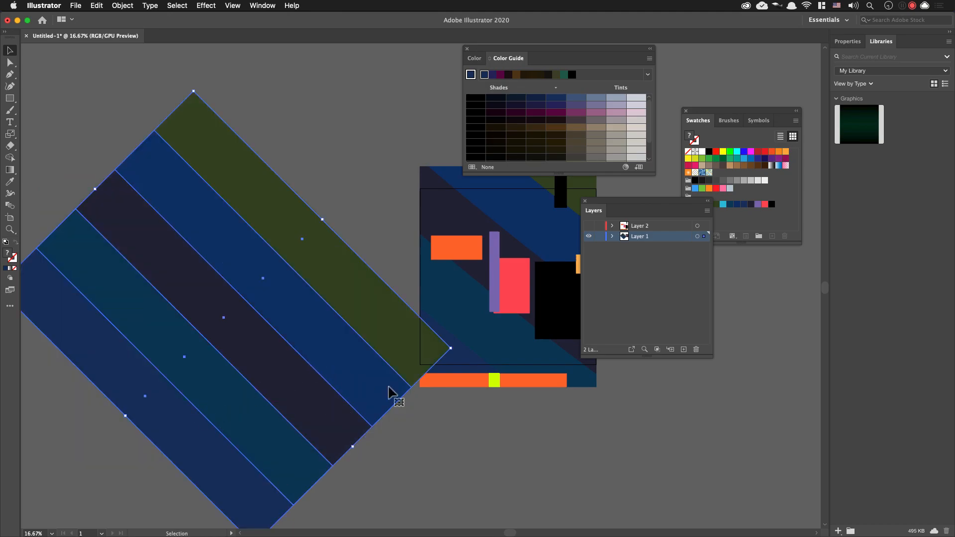
drag(458, 352, 463, 332)
drag(283, 391, 178, 386)
drag(157, 354, 475, 319)
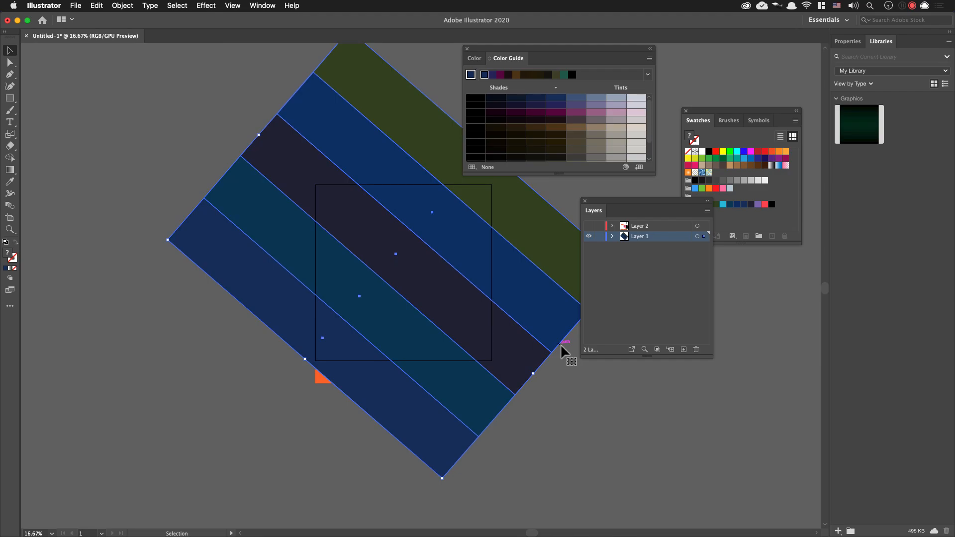
Cut the rotated bars and paste them in place on a new layer between Layer 2 and Layer 1
key(super+x)
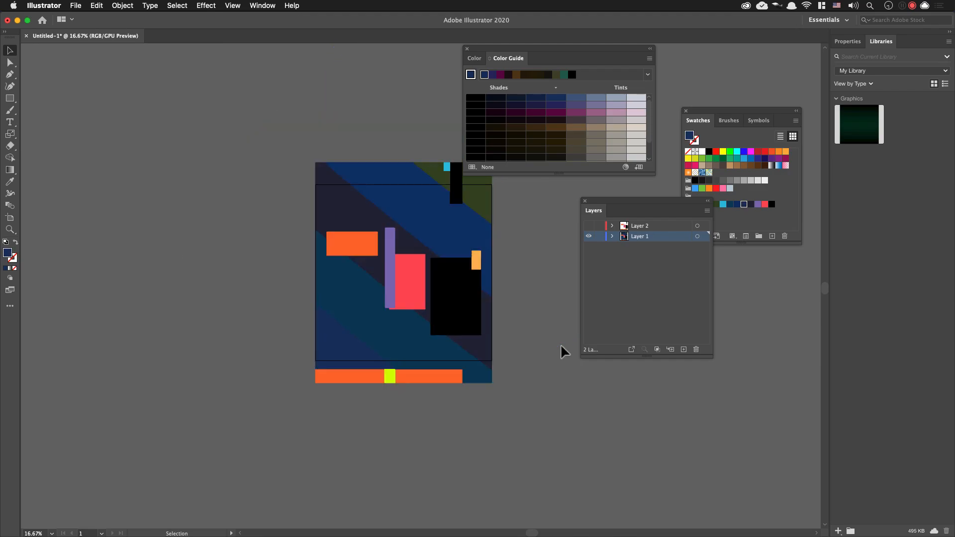
click(684, 349)
key(super+f)
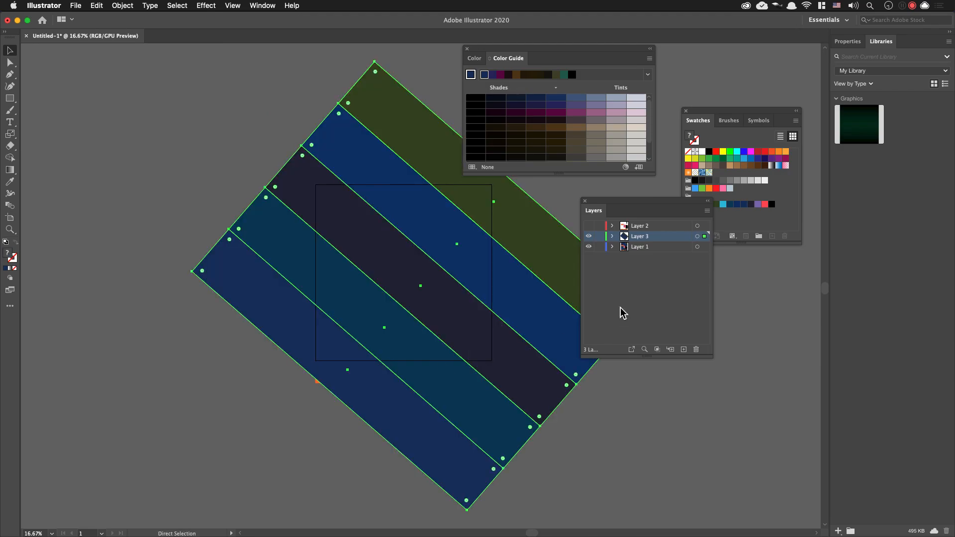
key(super+z)
key(super+shift+z)
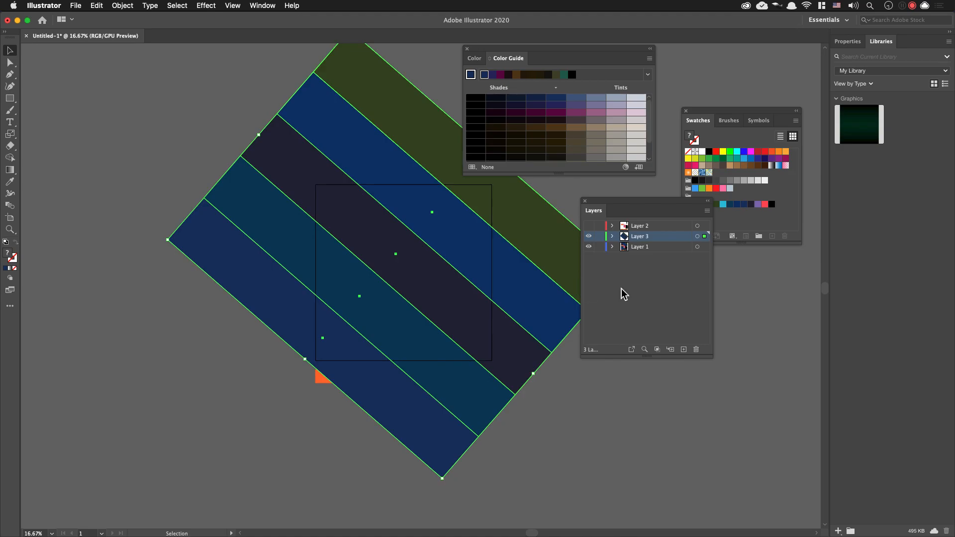
Show Layer 2 with the clean rectangles, hide the traced Layer 1, and deselect the bars
click(589, 225)
click(635, 288)
click(588, 246)
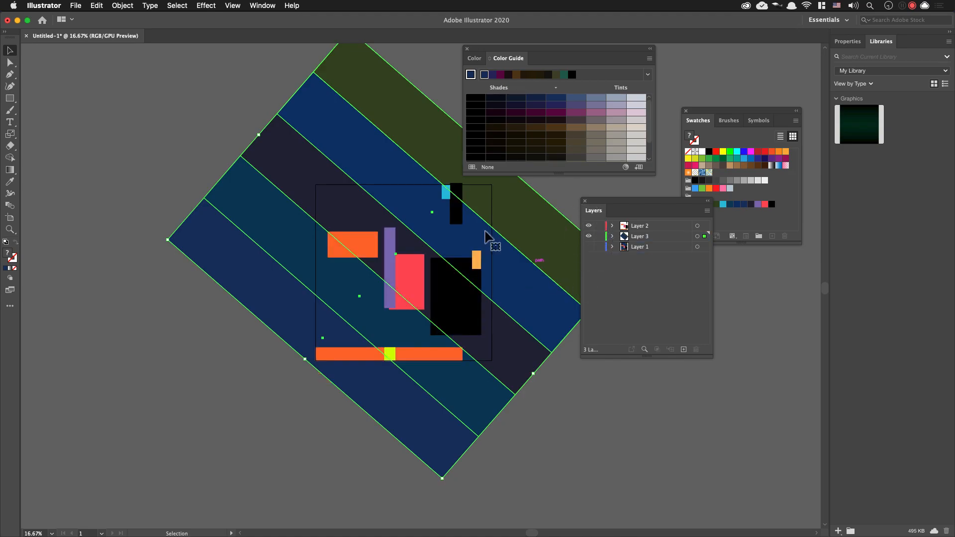
click(11, 52)
click(90, 90)
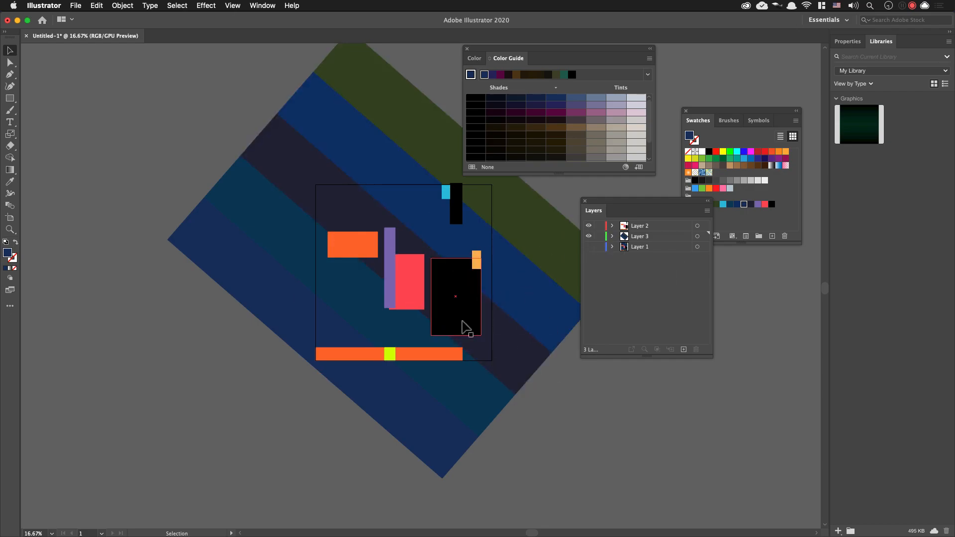
Try moving the red rectangle onto the large black one, and undo the move
drag(421, 296, 471, 324)
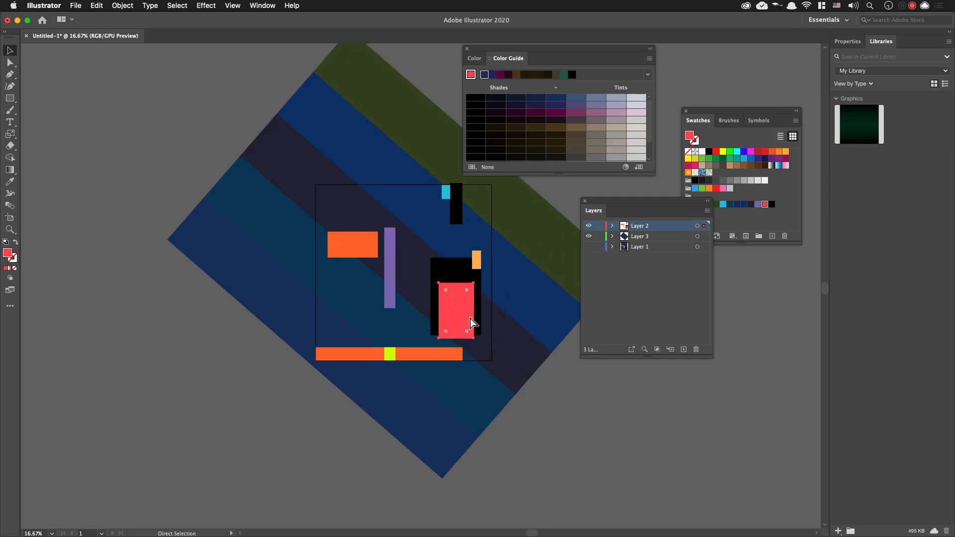
key(super+z)
click(603, 410)
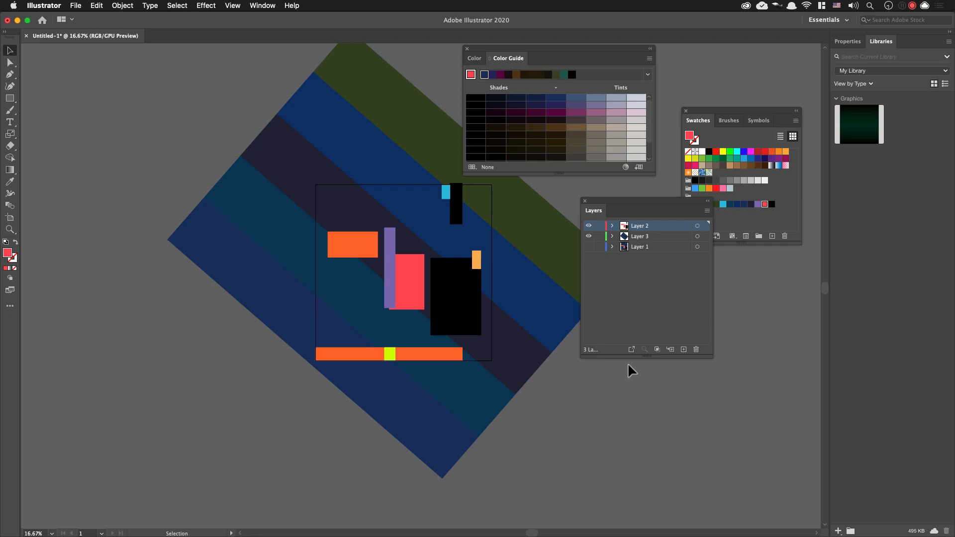
Copy all visible rectangles and diagonal bars, switch to Adobe XD, and paste them into the custom – 1 artboard
drag(220, 96, 551, 428)
key(super)
key(super)
key(super)
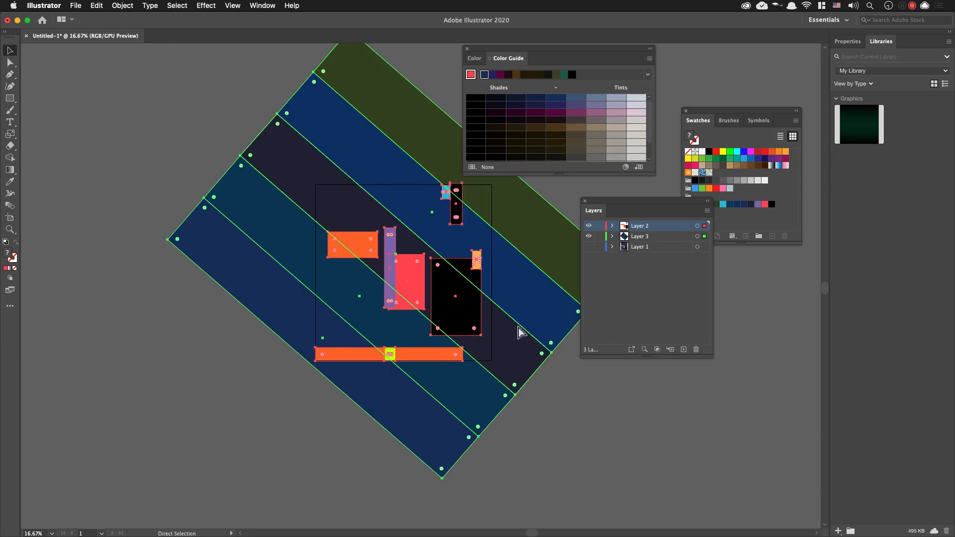
key(super+Tab)
key(super+Tab)
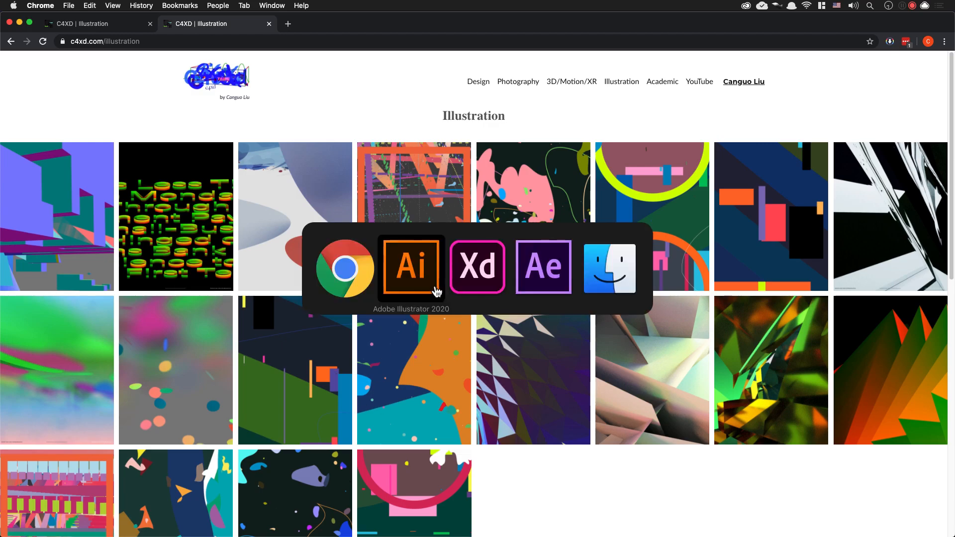
click(496, 278)
key(super+v)
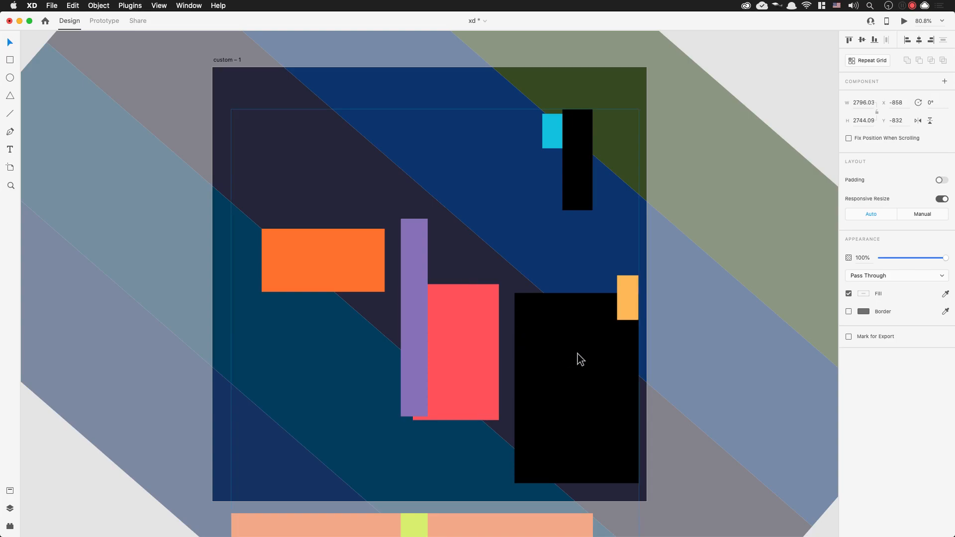
Align the pasted artwork with the artboard's left and bottom edges, and ungroup it twice
drag(591, 364, 570, 317)
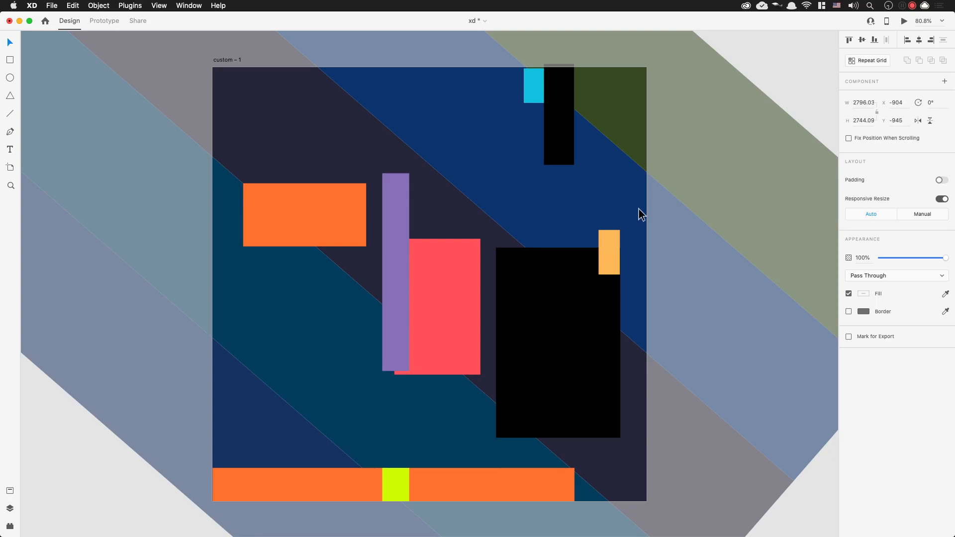
right_click(655, 204)
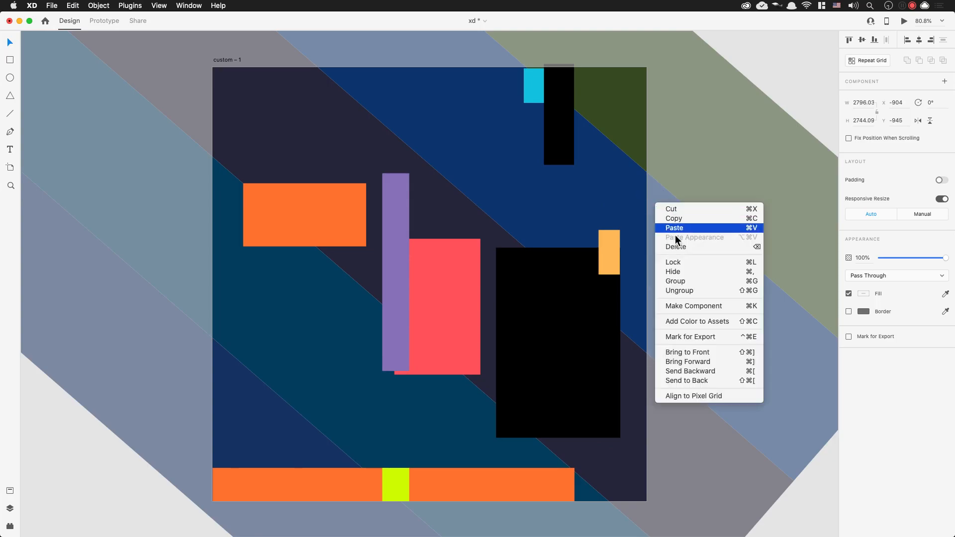
click(690, 291)
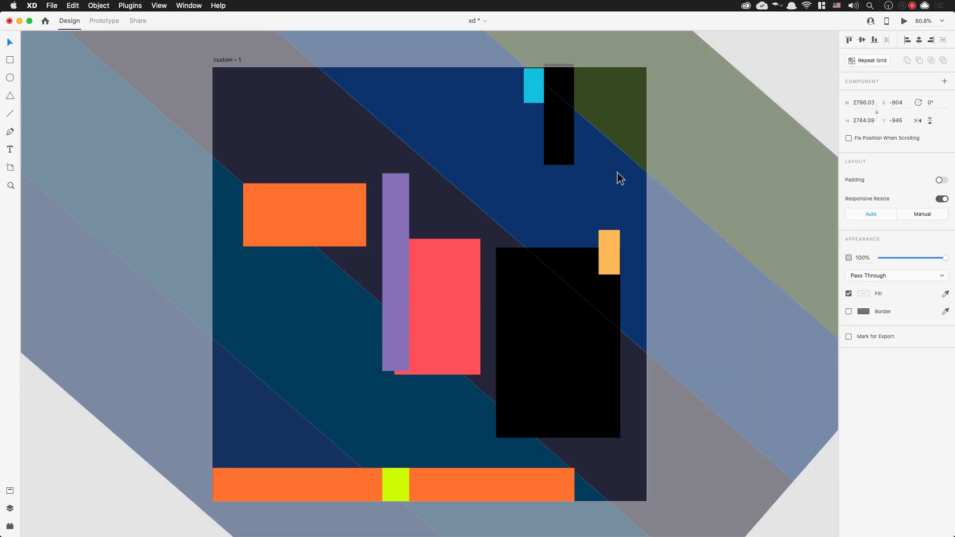
right_click(617, 173)
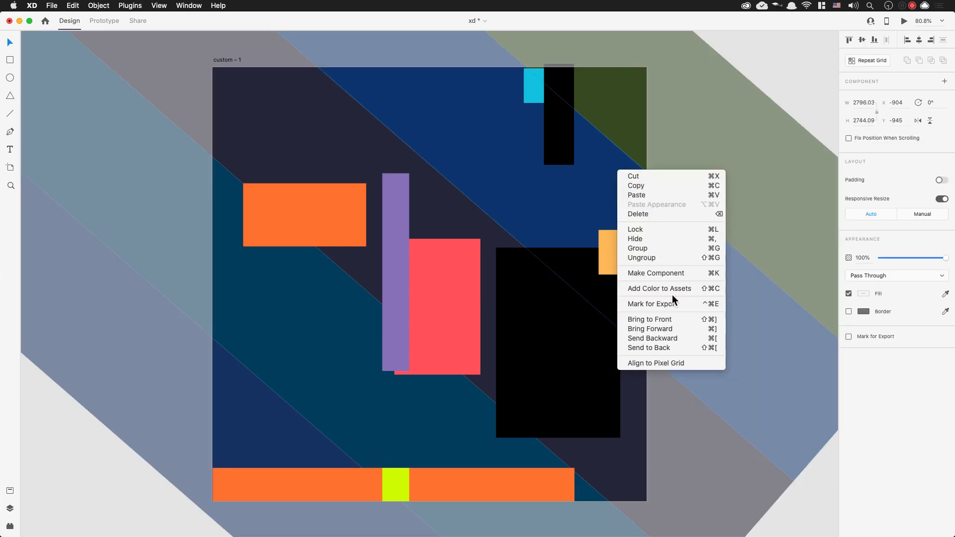
click(664, 264)
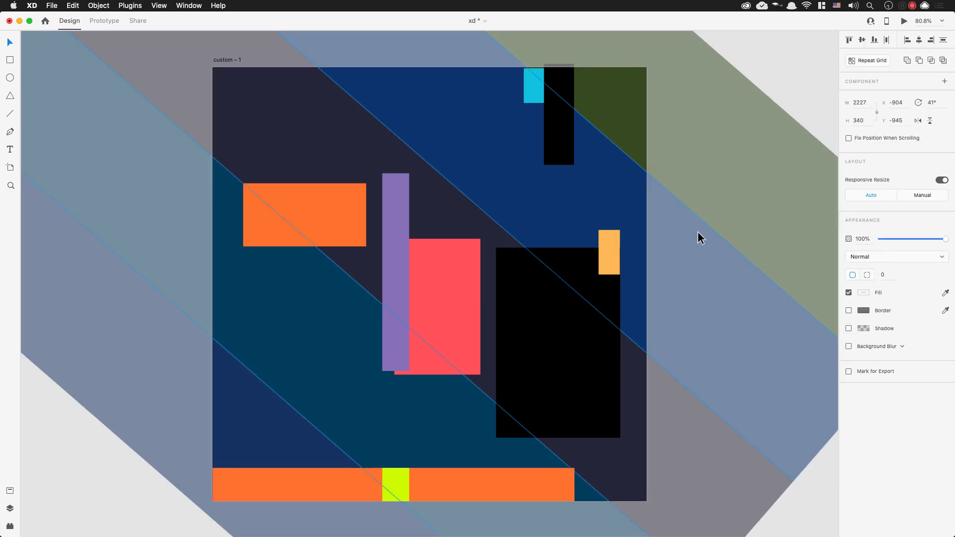
click(805, 54)
Try dragging the blue diagonal stripe away from its neighbors, and undo the moves
drag(649, 133, 720, 165)
drag(623, 123, 691, 135)
key(cmd+z)
click(604, 181)
drag(573, 199, 644, 210)
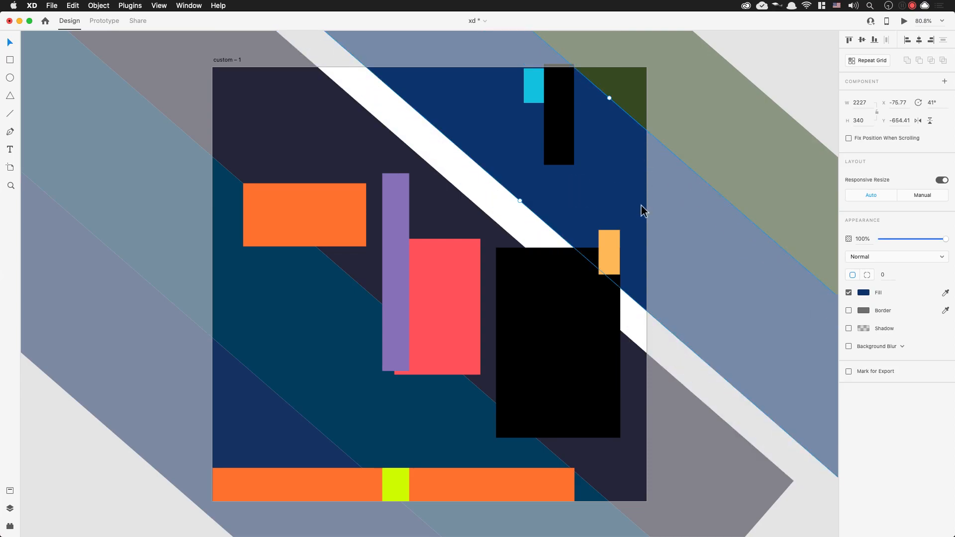
key(cmd+z)
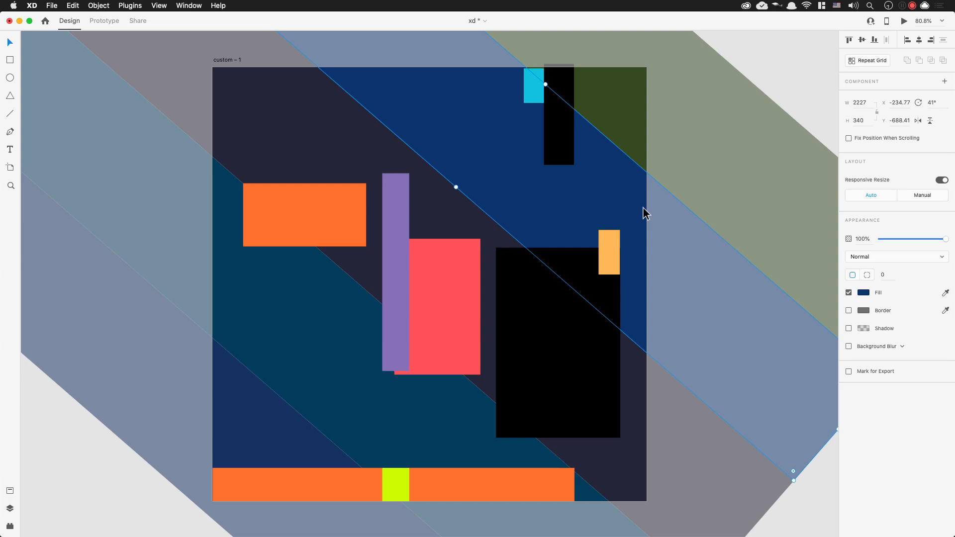
Export the custom – 1 artboard to After Effects and check the imported shapes in its composition
key(super+alt+f)
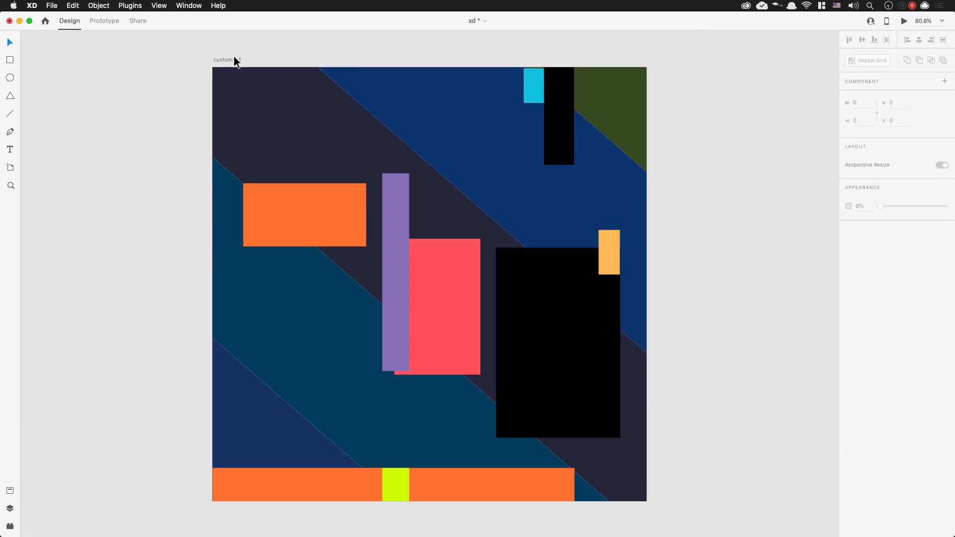
click(235, 61)
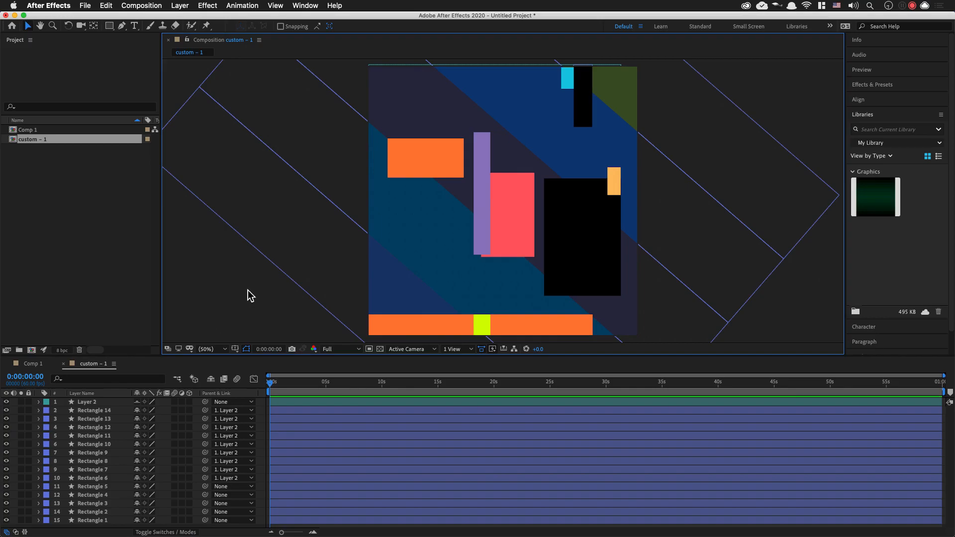
click(513, 201)
click(619, 215)
click(628, 213)
click(600, 224)
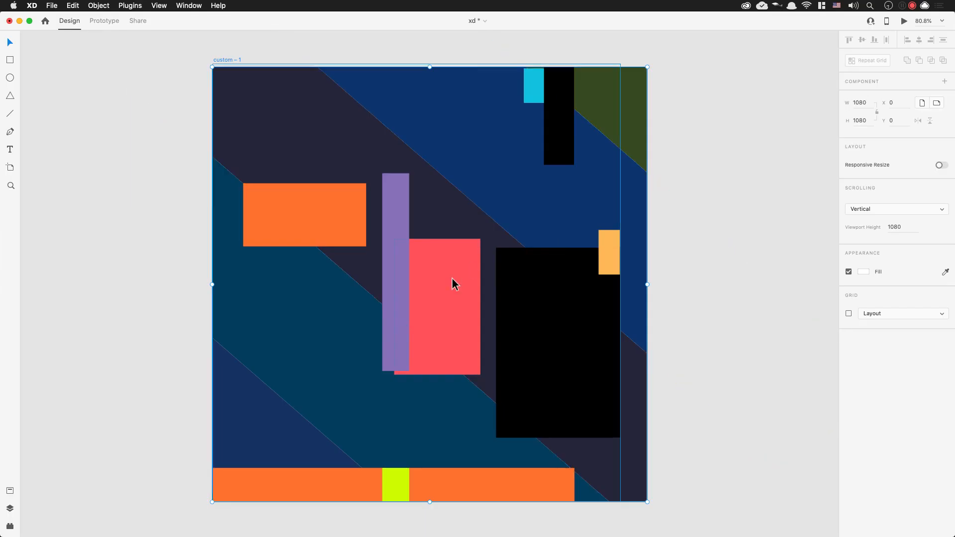
Return to Adobe XD, ungroup the remaining group of rectangles, and deselect them
click(452, 279)
drag(418, 294, 569, 300)
key(super+z)
key(super+shift+g)
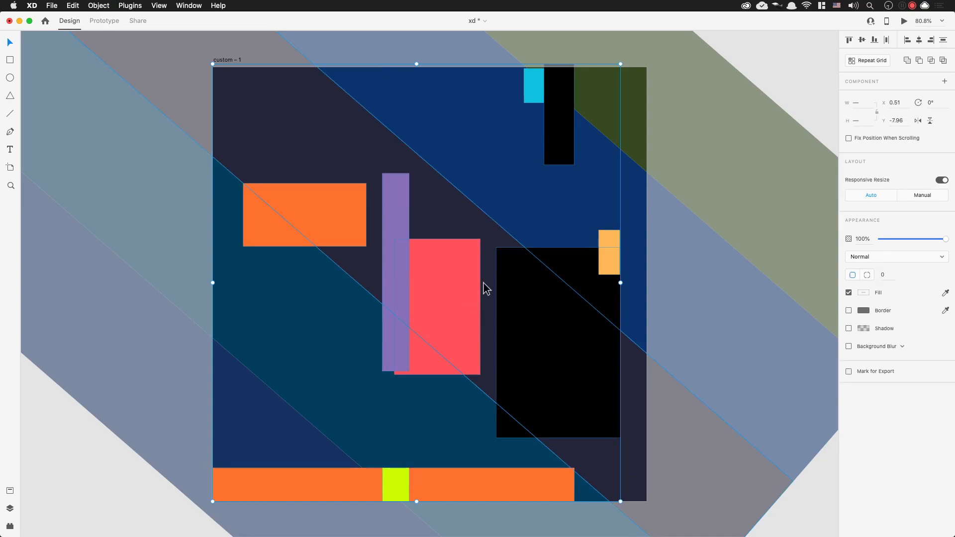
click(669, 179)
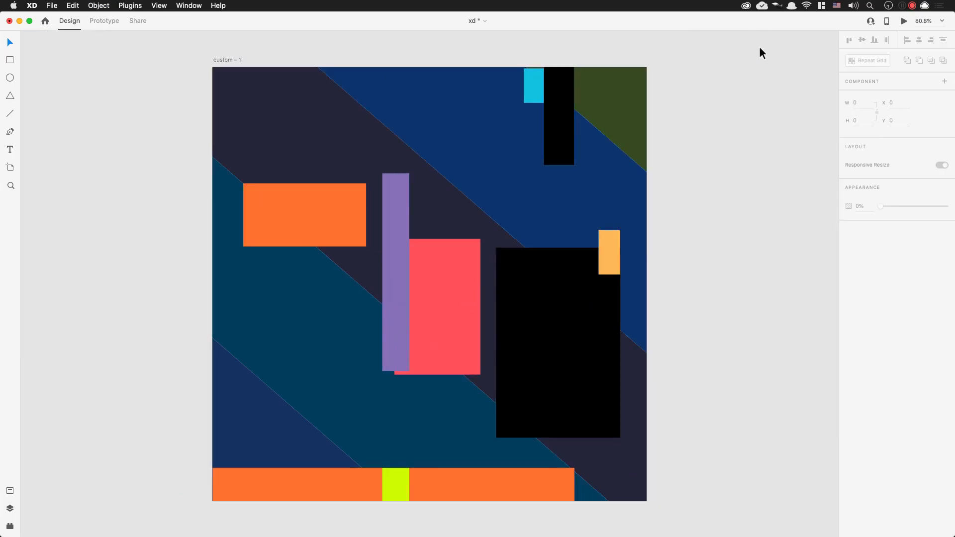
Check that the rectangles can be selected individually, and select the custom – 1 artboard
click(559, 271)
click(463, 299)
click(389, 228)
click(362, 229)
click(392, 238)
click(505, 330)
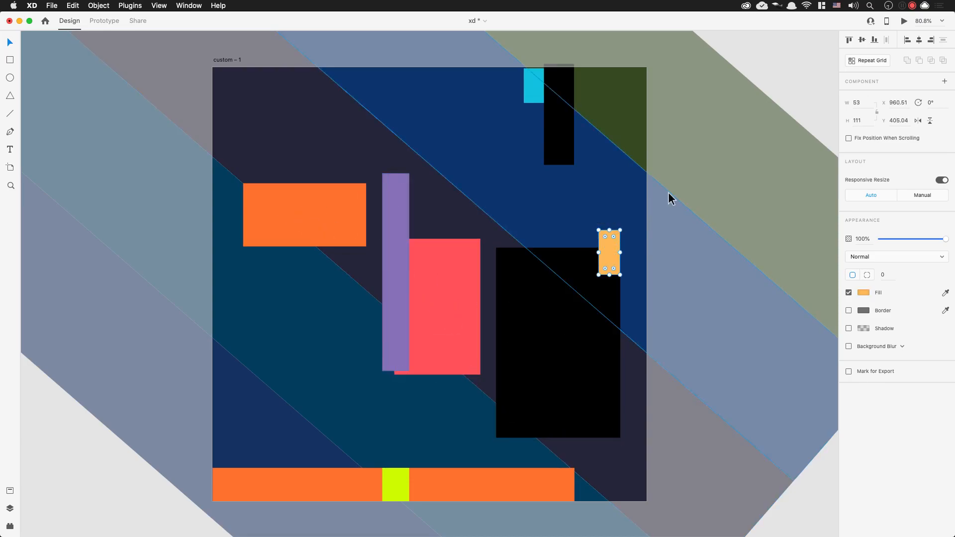
click(783, 68)
click(227, 60)
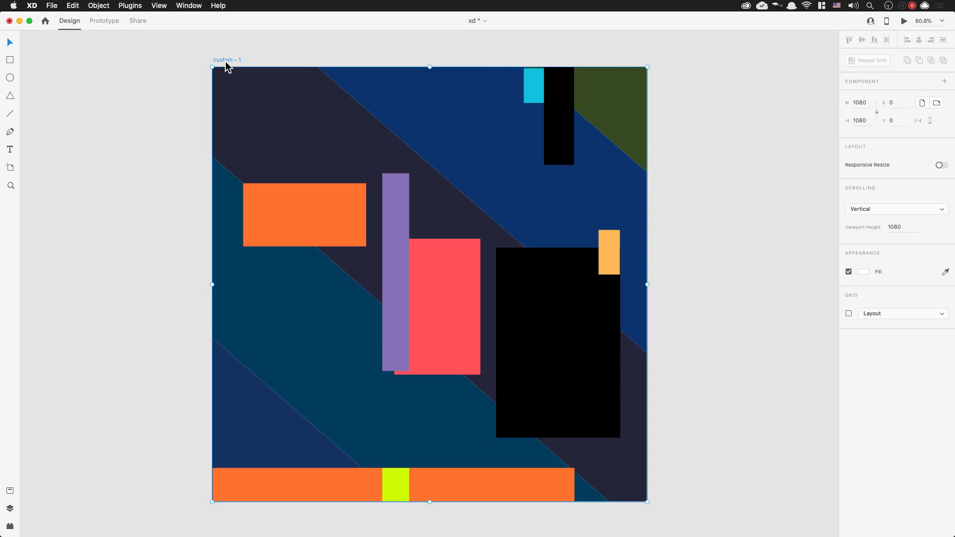
Export the custom – 1 artboard to After Effects and check that the imported shapes can be selected individually
key(super+alt+f)
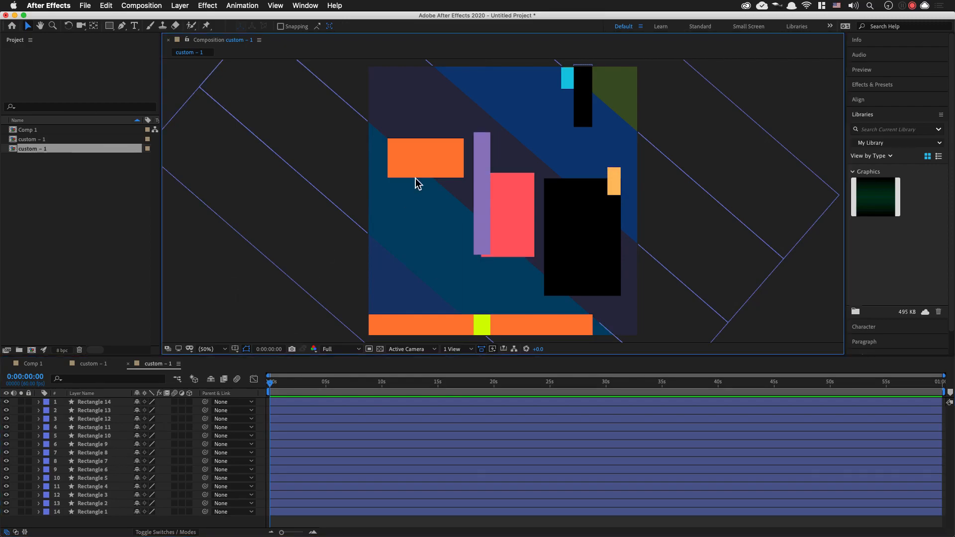
click(461, 164)
click(479, 179)
click(518, 192)
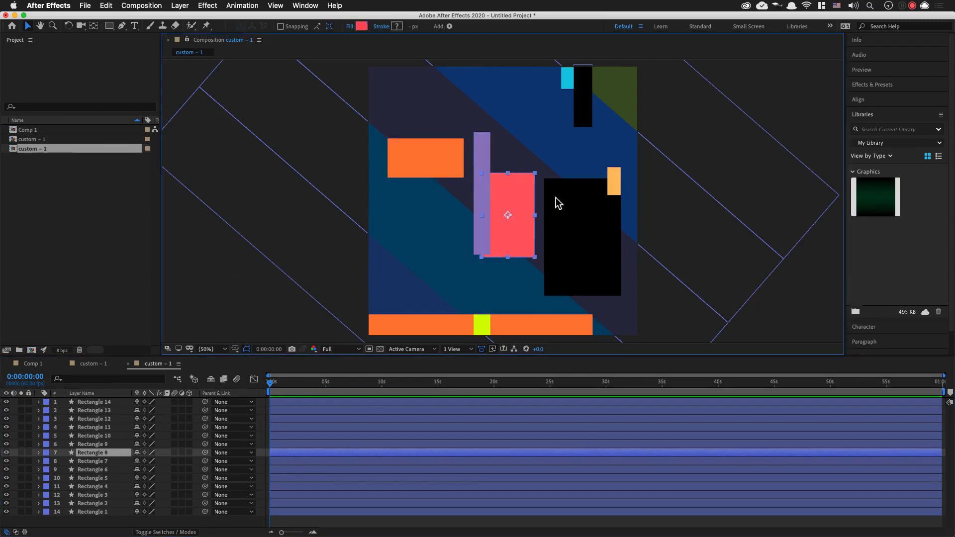
click(612, 220)
click(615, 182)
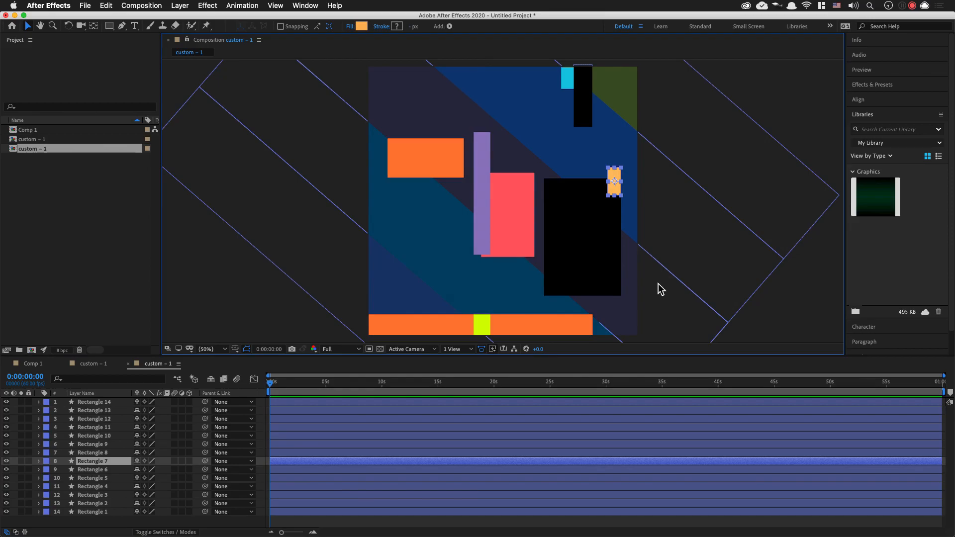
Set the custom – 1 composition's duration to 4 seconds, and play a preview of it
key(super+k)
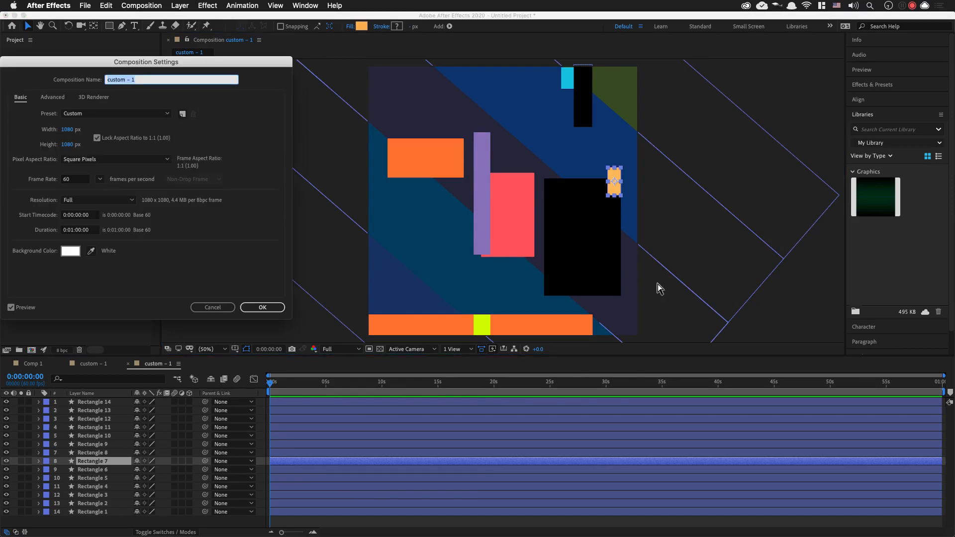
drag(200, 65, 329, 89)
click(212, 253)
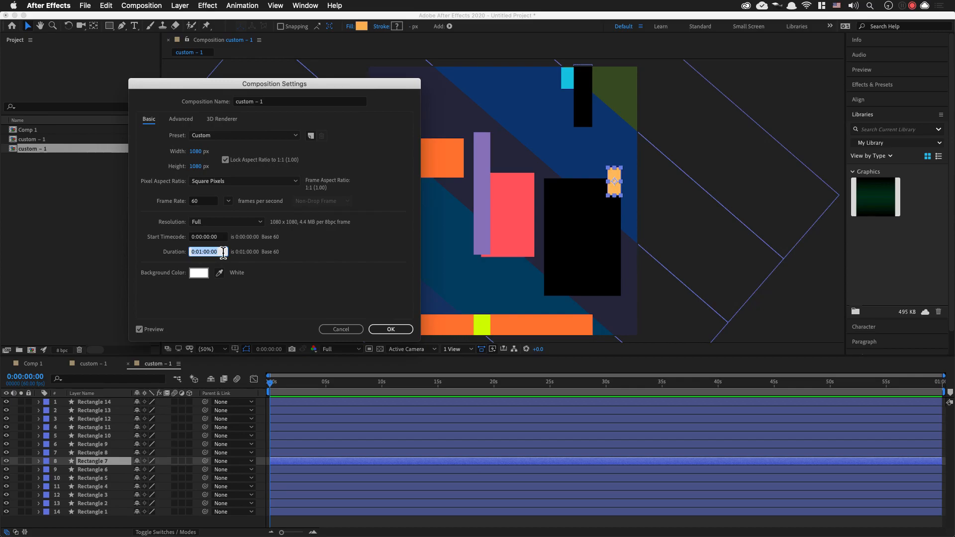
text(400)
key(Return)
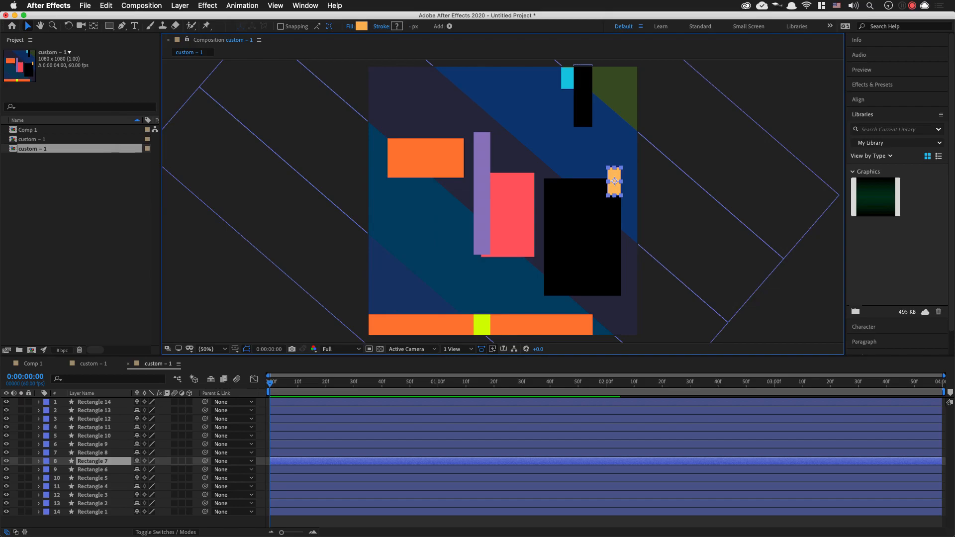
key(super+shift+h)
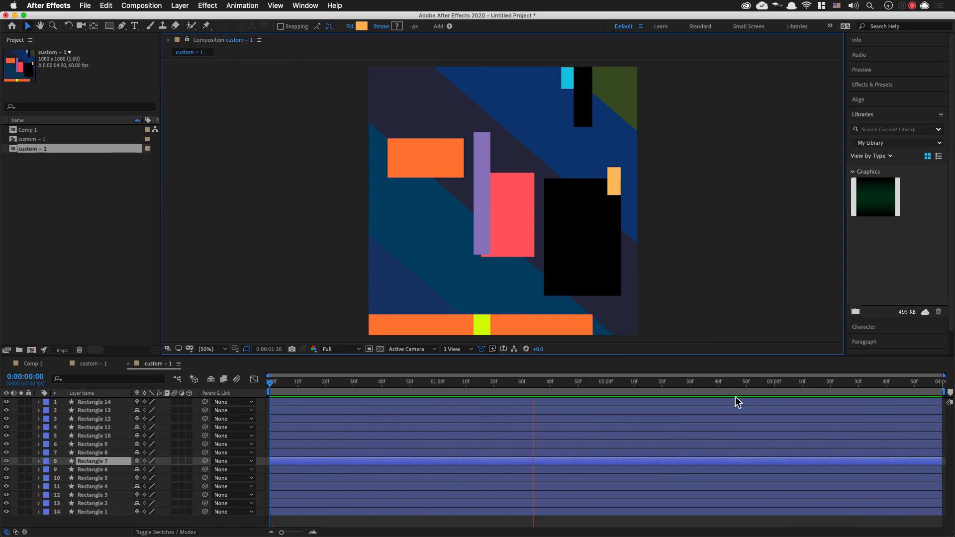
key(space)
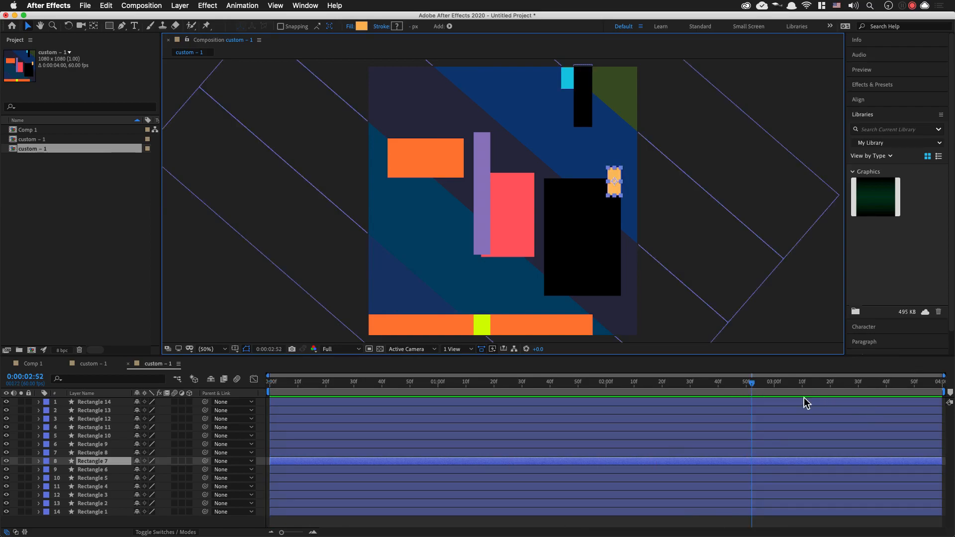
Place the current time at 0:00:03:00 and select all the rectangle layers in the timeline
key(Home)
click(774, 384)
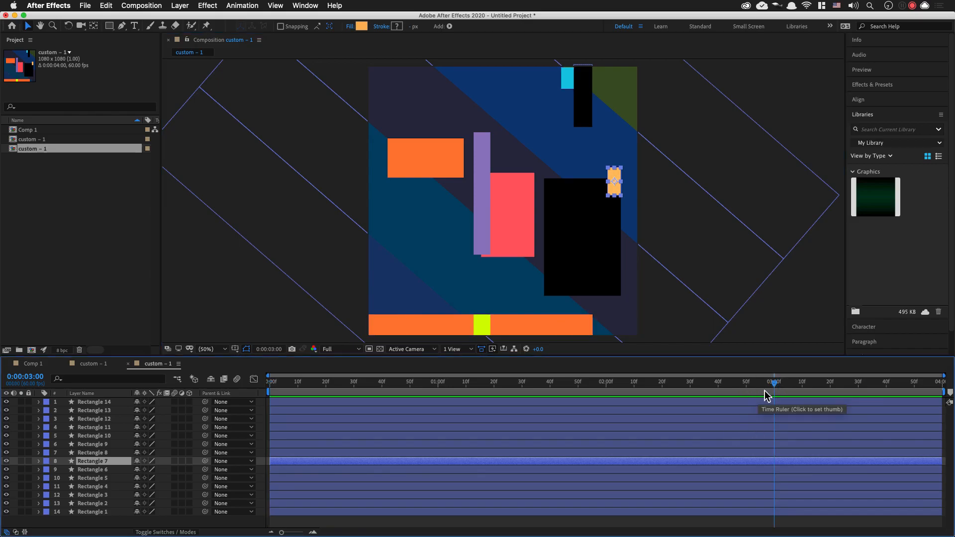
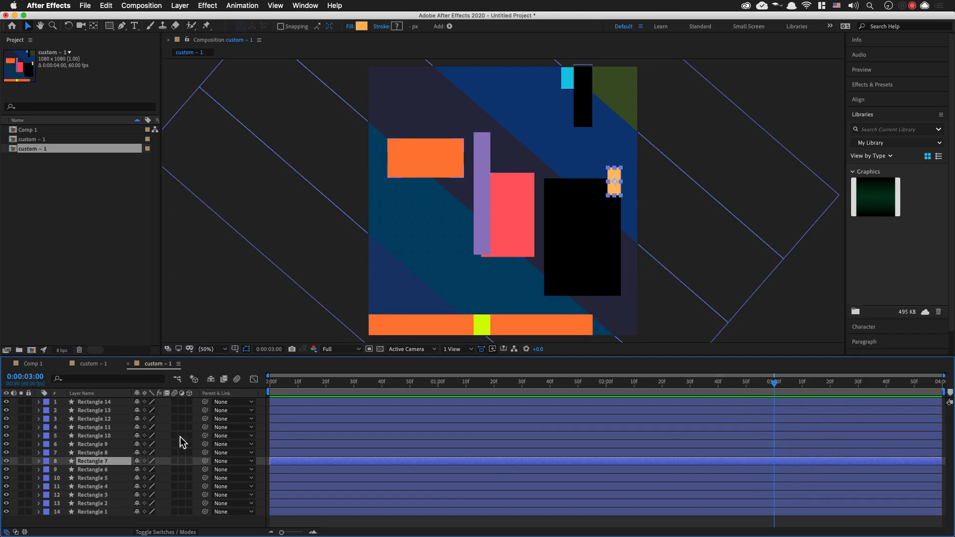
click(610, 428)
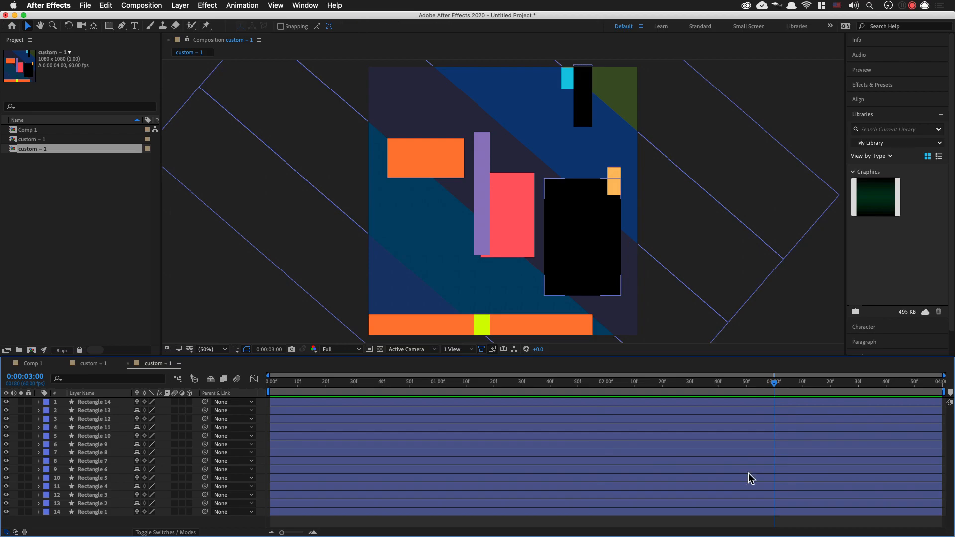
click(782, 461)
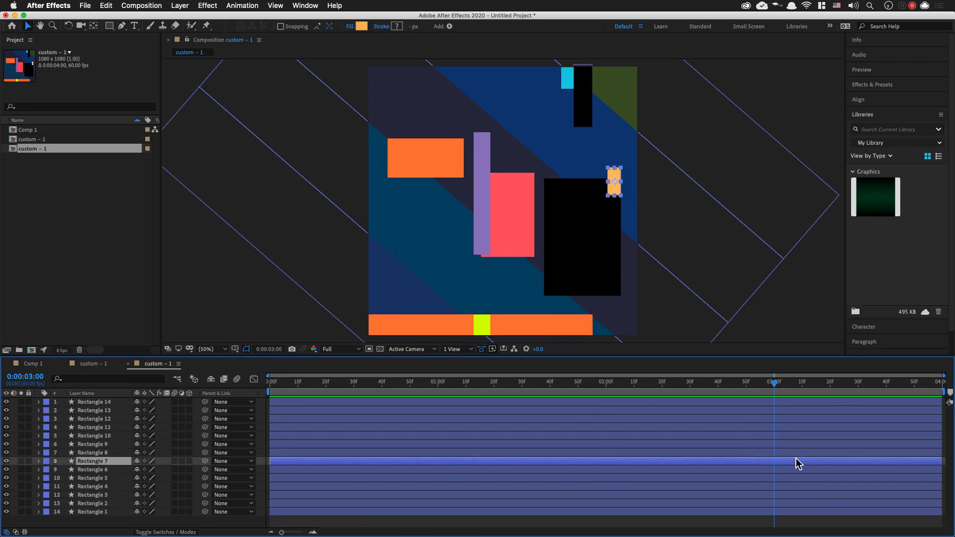
key(super+a)
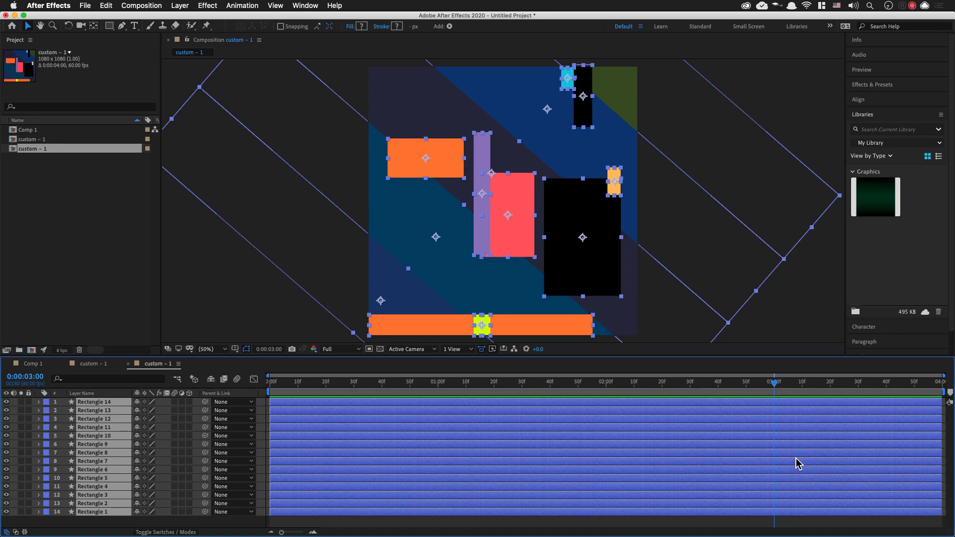
Try adding Position keyframes to all selected layers by shortcut, remove them again, and collapse the layer properties
key(alt+shift+p)
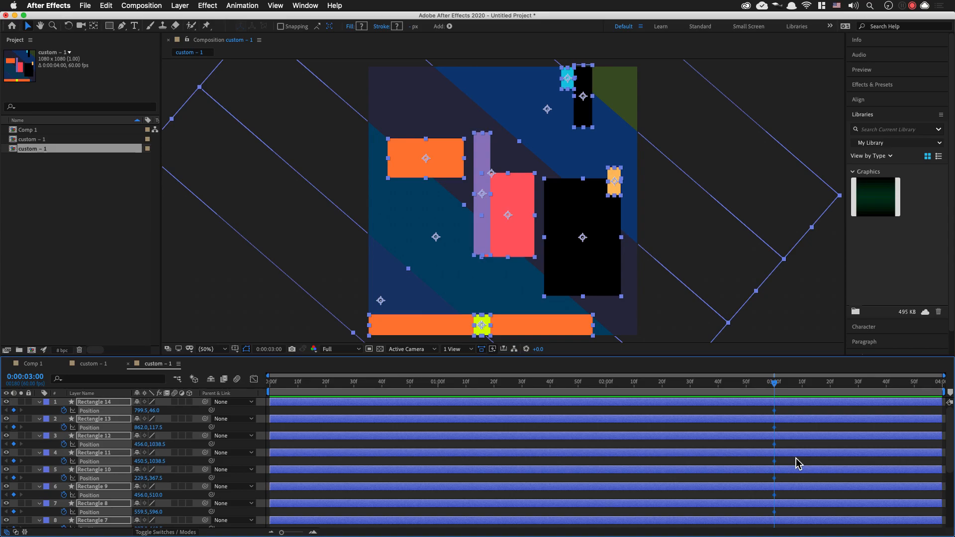
key(alt+shift+p)
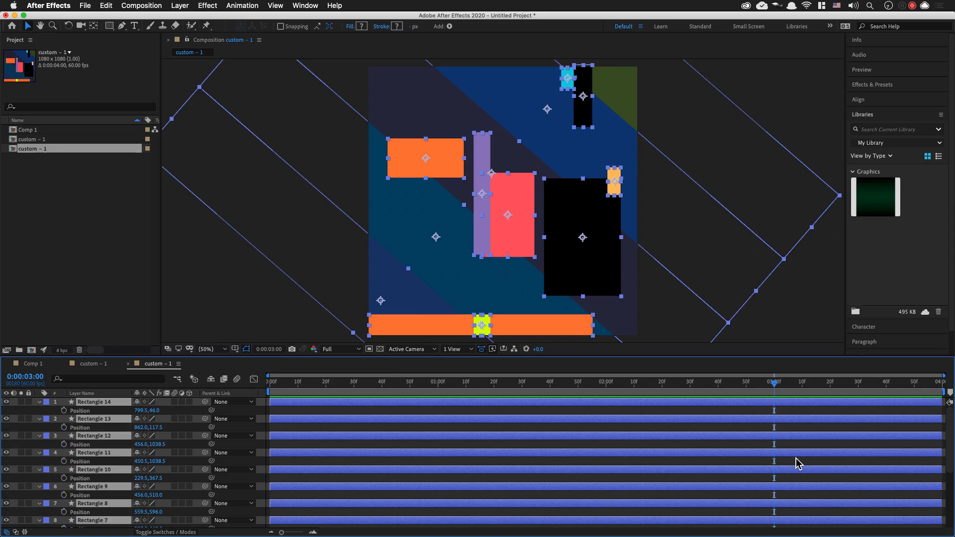
key(p)
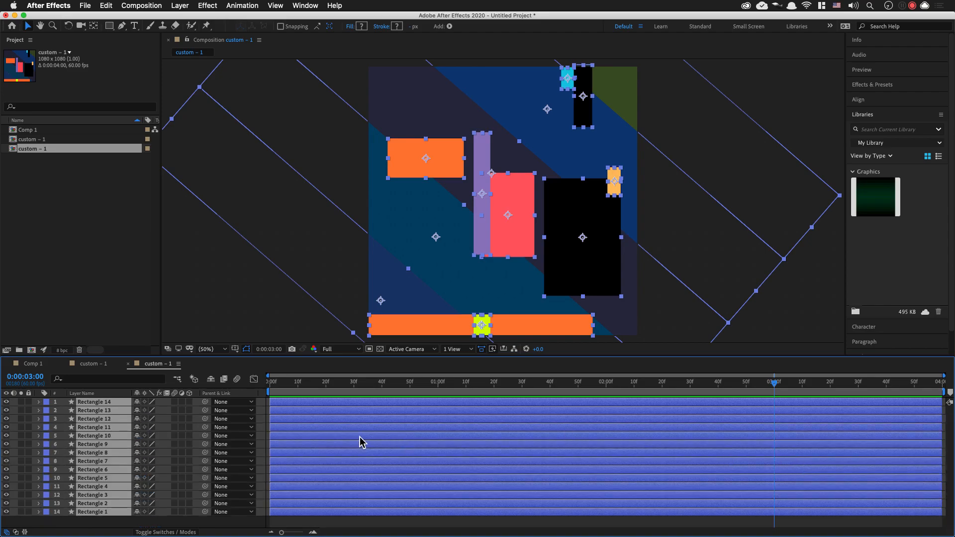
Add Position keyframes to all rectangle layers at 3 seconds, and return to the composition's start with nothing selected
key(p)
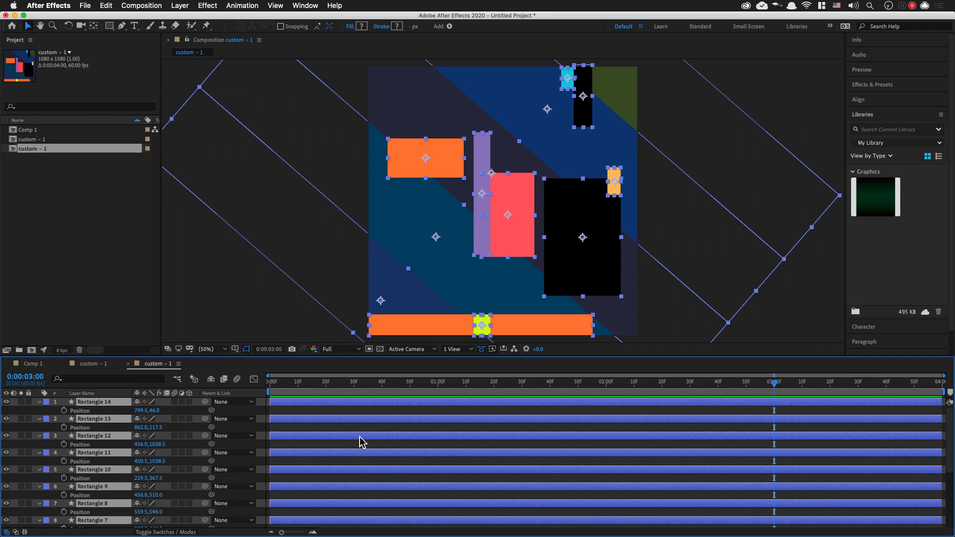
click(64, 411)
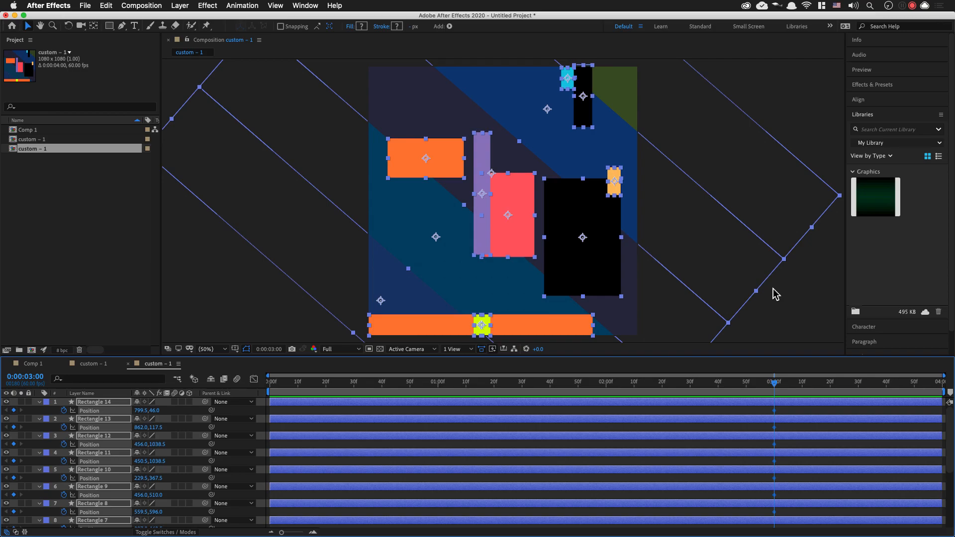
key(Home)
click(684, 238)
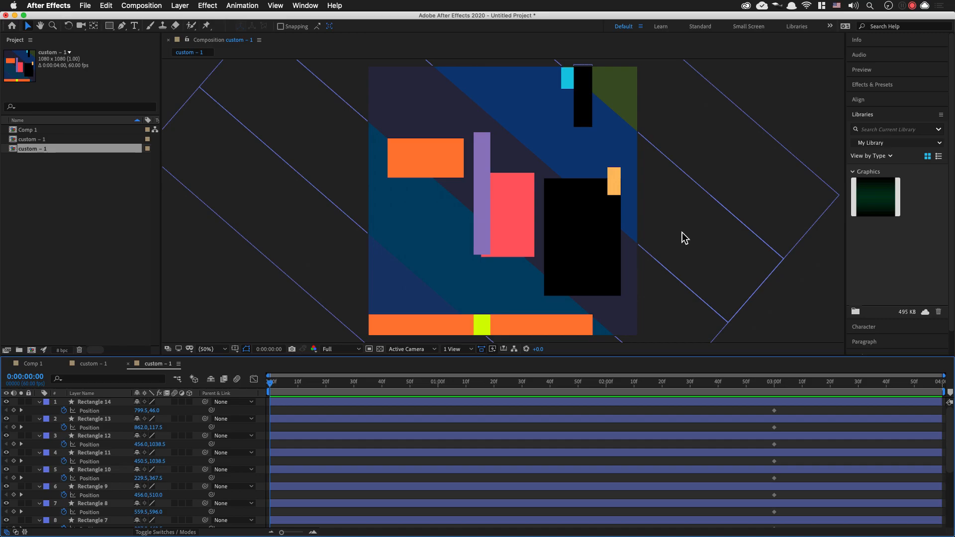
At 0 seconds, move the lower orange bar and the lime rectangle out past the frame's left edge, to about X -570 and -248
key(comma)
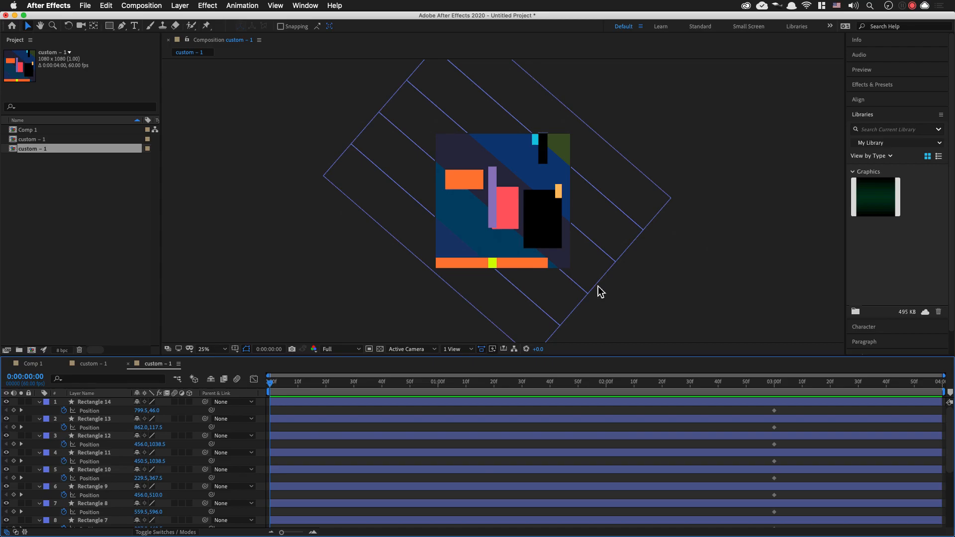
click(530, 268)
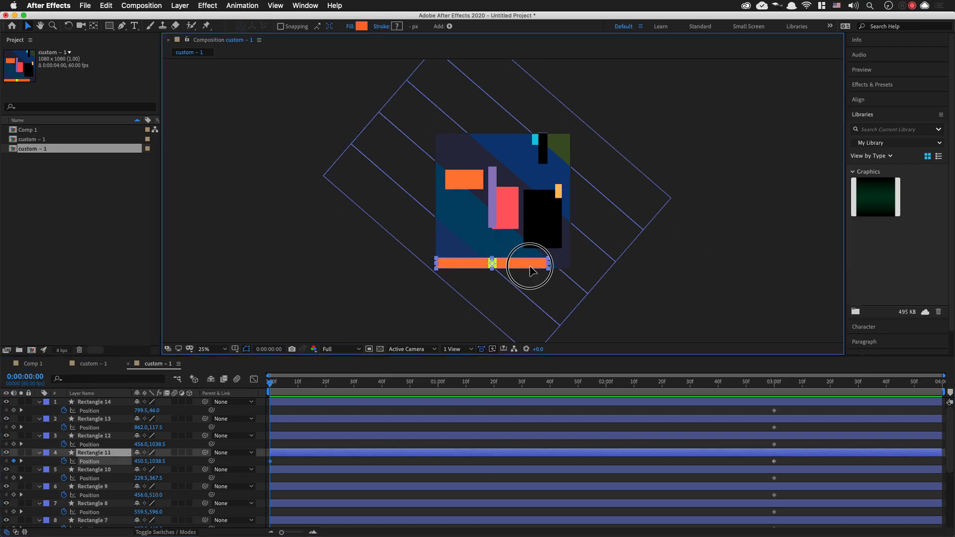
drag(530, 271, 423, 277)
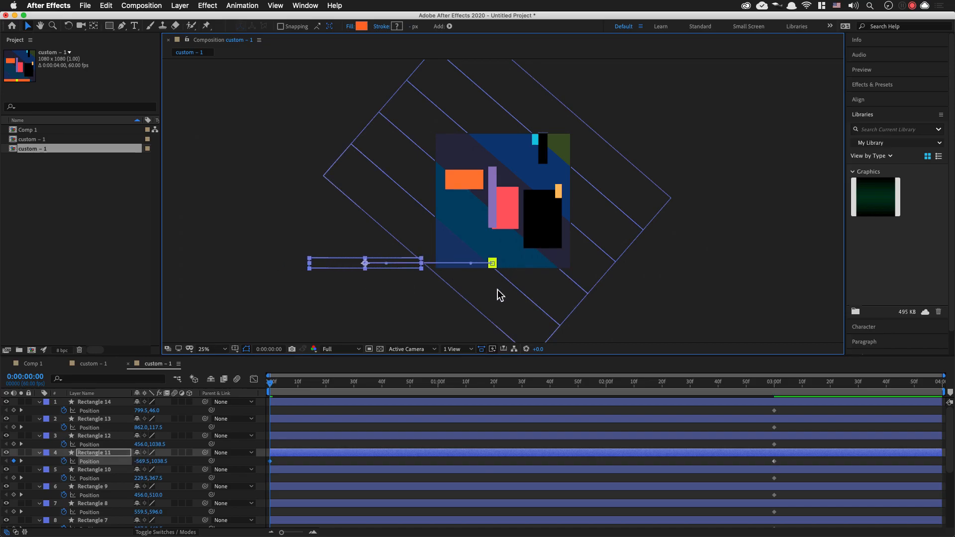
click(503, 272)
click(494, 264)
click(494, 288)
click(495, 265)
drag(494, 265, 411, 282)
Move the orange rectangle above the frame, and the purple, red and large black rectangles below it, at 0 seconds
drag(481, 180, 482, 89)
drag(497, 201, 521, 293)
click(542, 231)
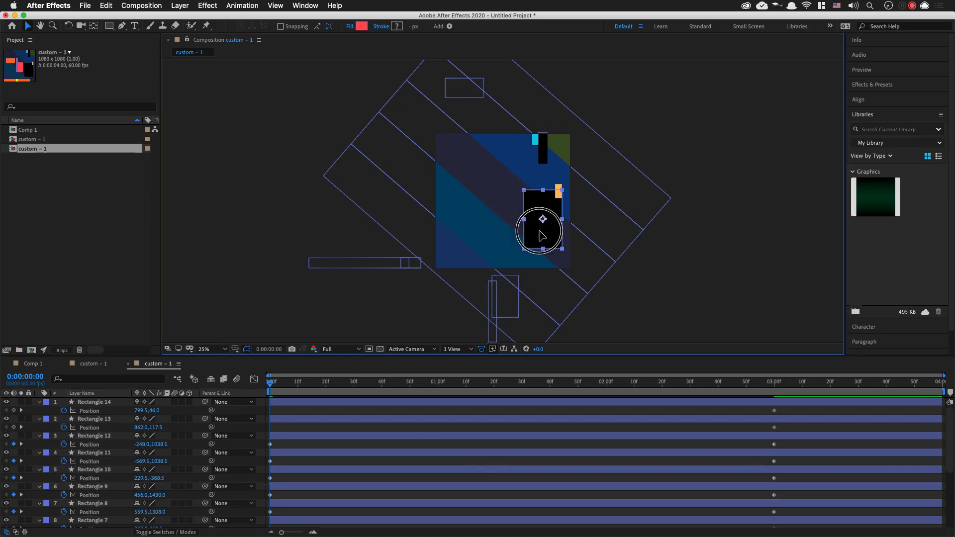
drag(551, 244, 549, 333)
Move the small yellow-orange rectangle out past the frame's right edge at 0 seconds
click(559, 194)
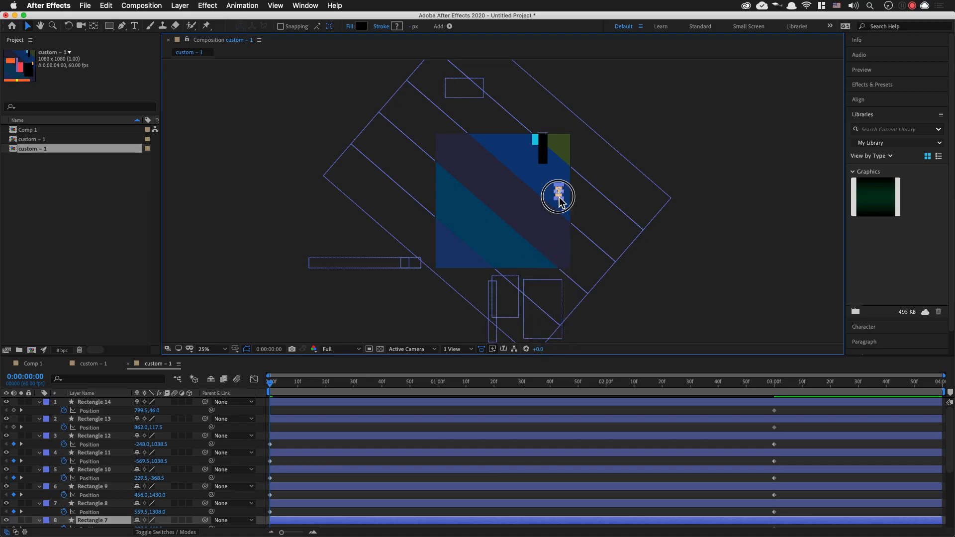
click(598, 197)
click(560, 193)
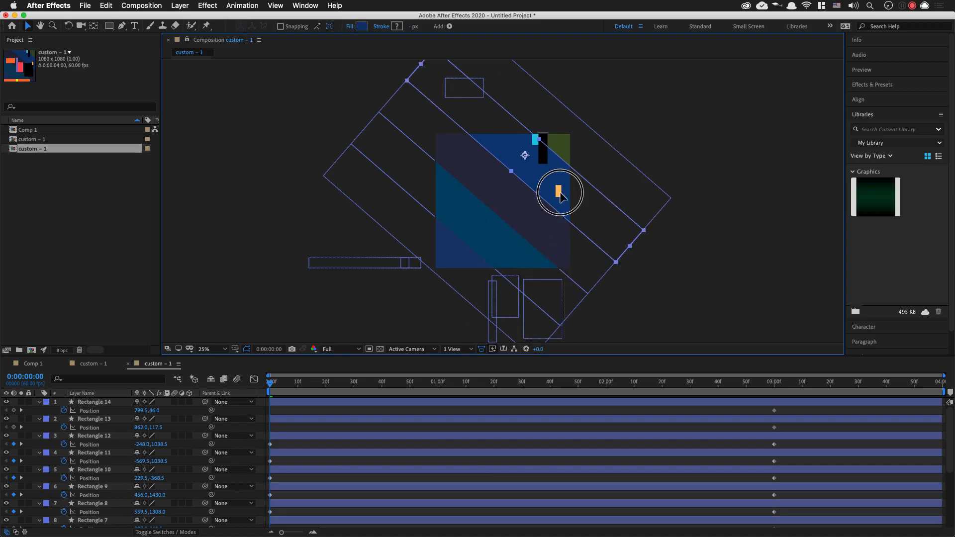
click(557, 198)
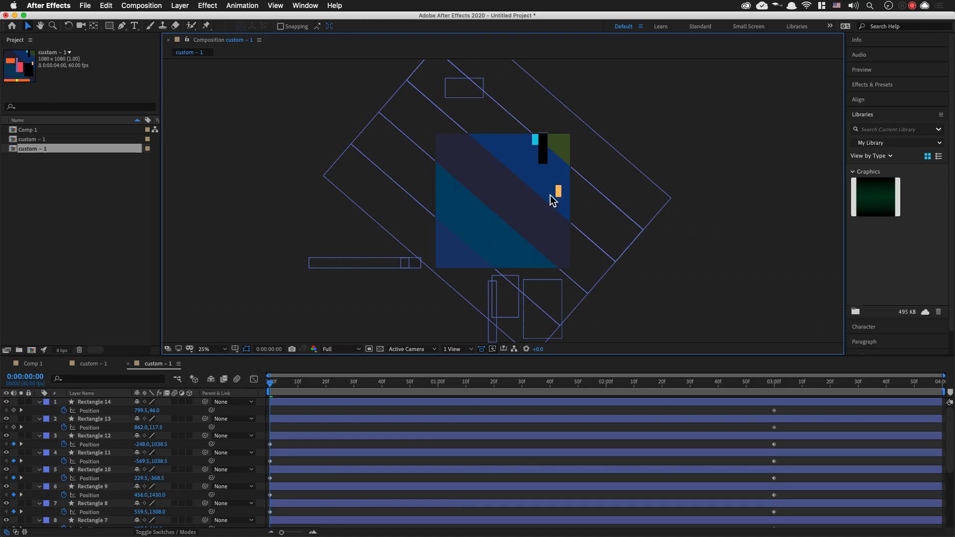
click(557, 193)
drag(558, 194, 618, 193)
Move the narrow black and cyan rectangles above the frame at 0 seconds, to about Y -219 and -190
click(545, 152)
drag(546, 158, 548, 117)
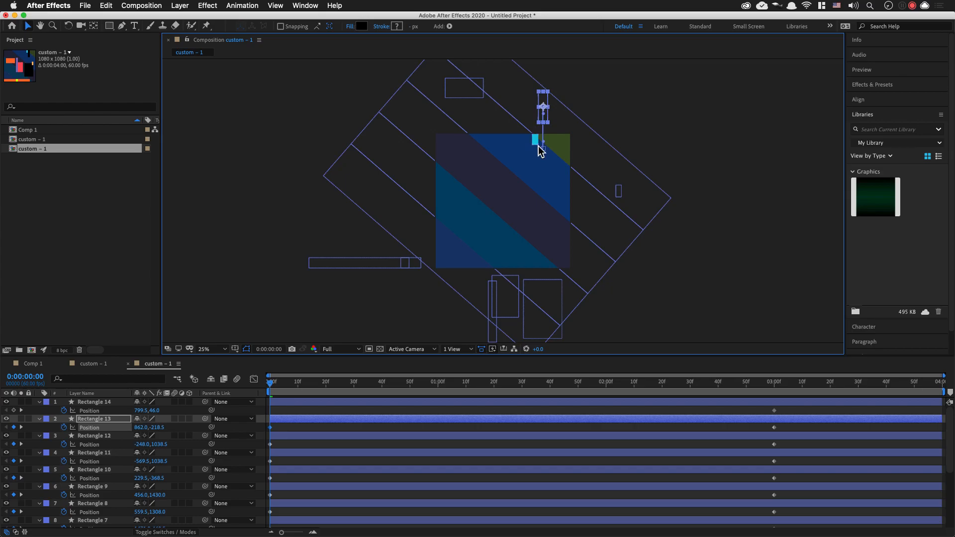
click(536, 140)
click(703, 154)
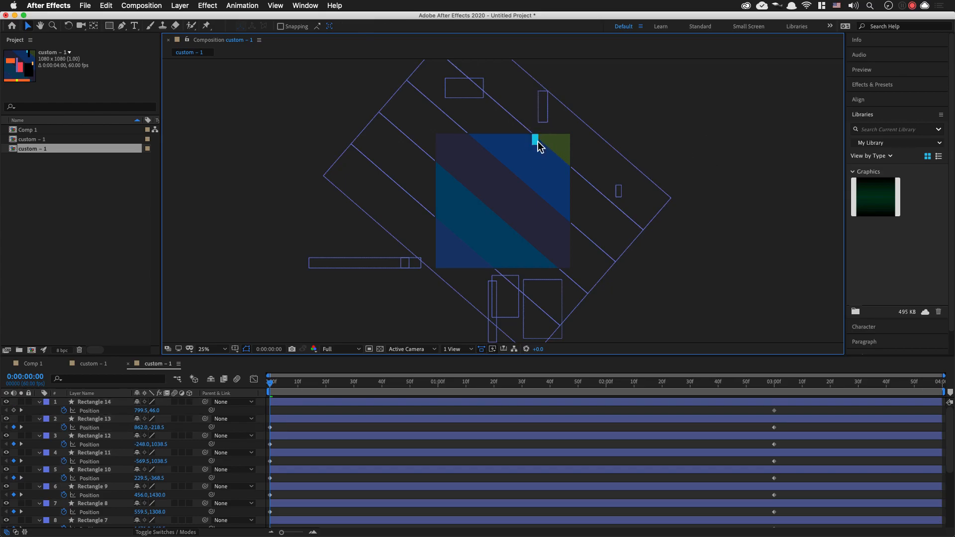
click(536, 141)
drag(537, 141, 536, 111)
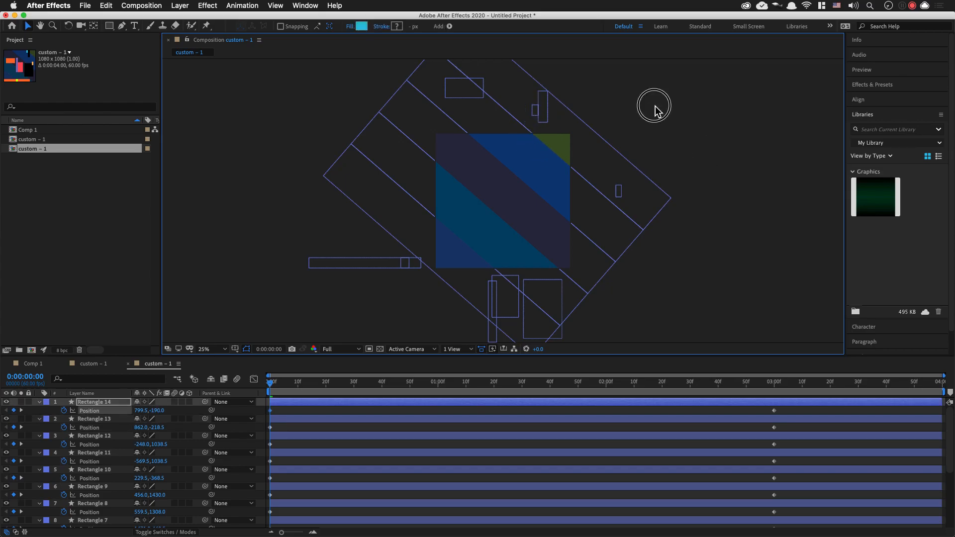
click(711, 139)
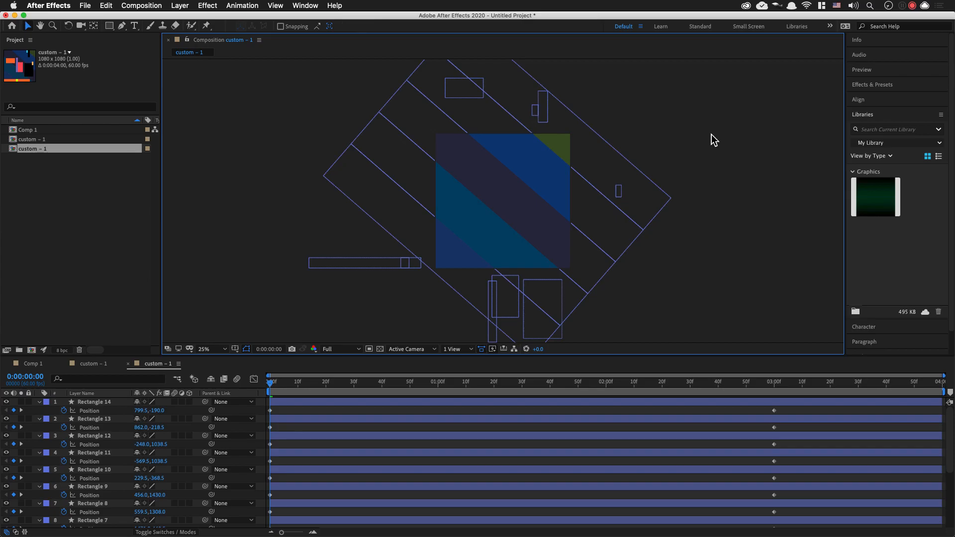
Play the animation to check how the rectangles slide into the frame, and stop playback after the last keyframes
key(space)
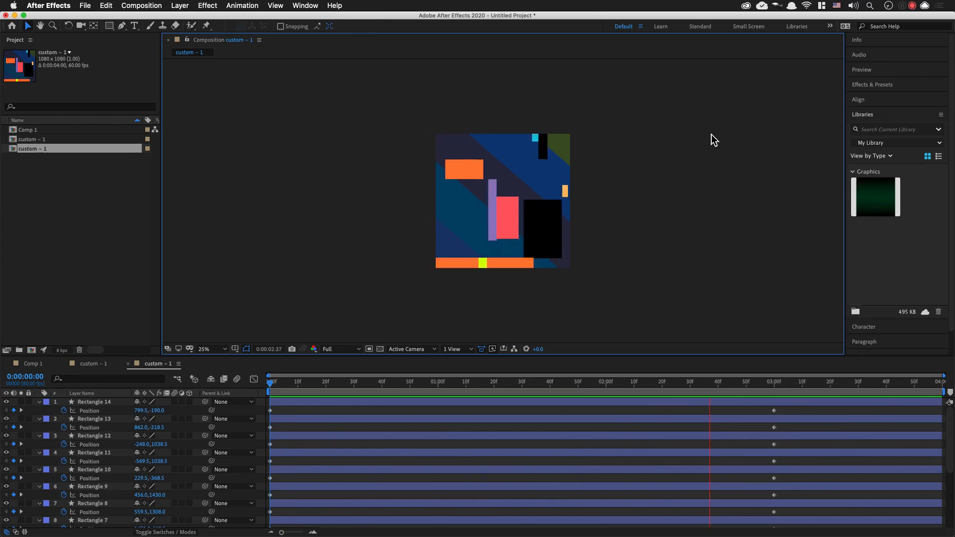
key(space)
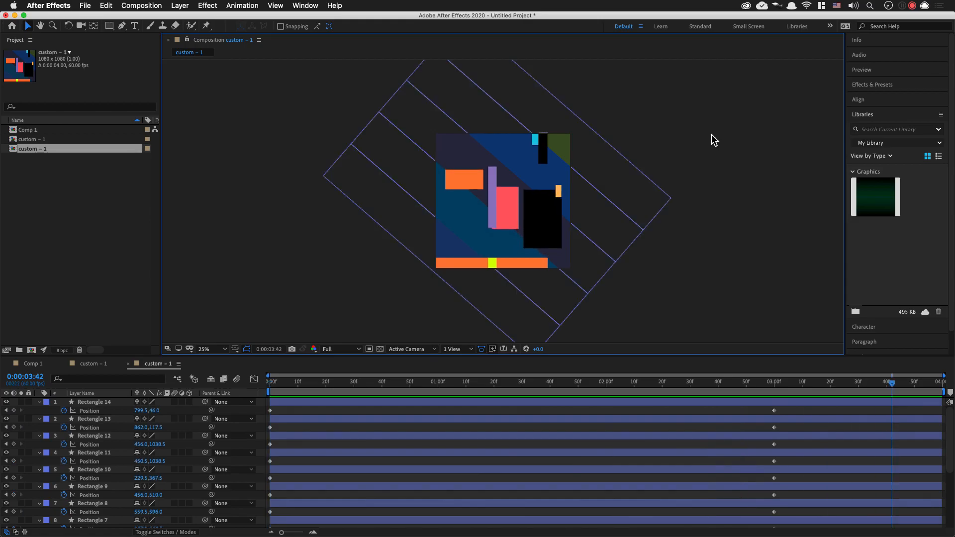
key(period)
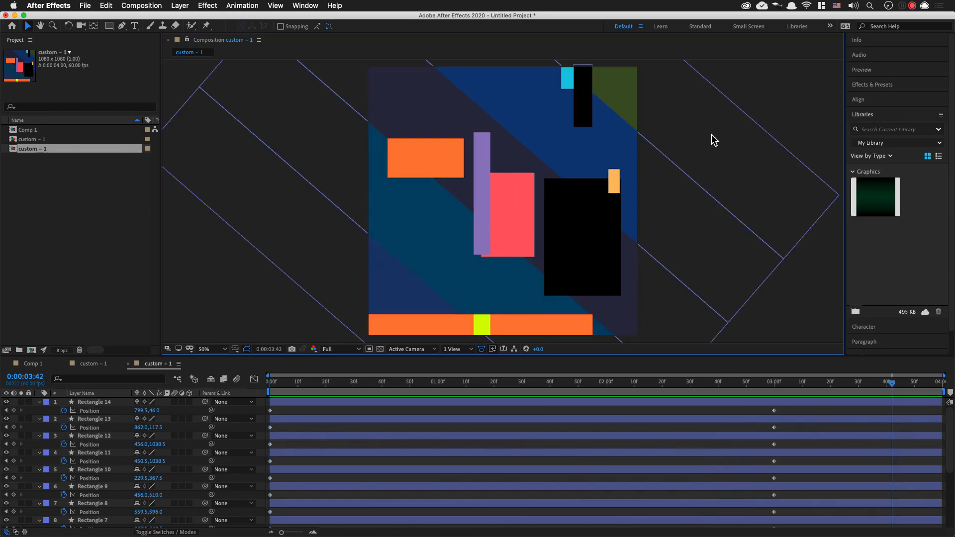
Retime the red rectangle's two Position keyframes so it slides in from about 0:00:00:38 to 0:00:01:14
click(518, 220)
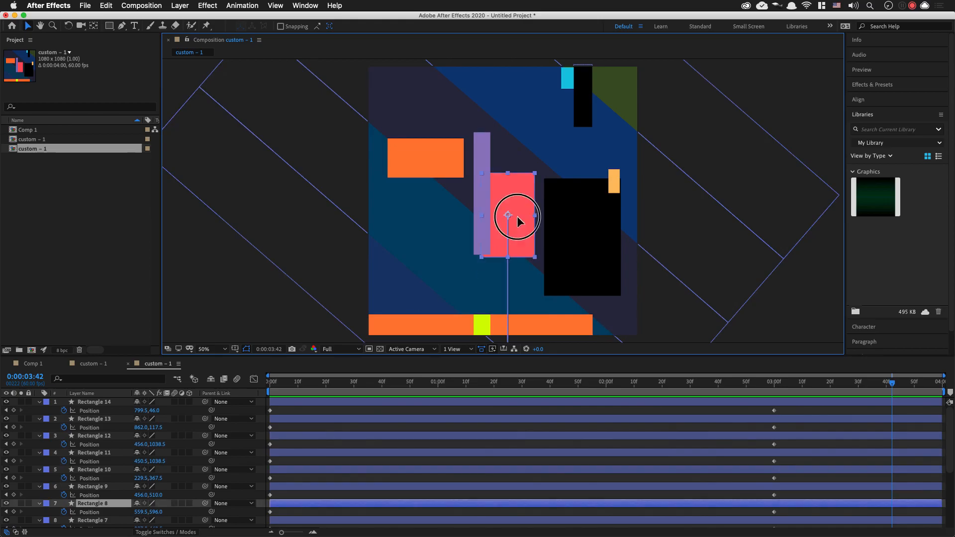
scroll(350, 465, down, 2)
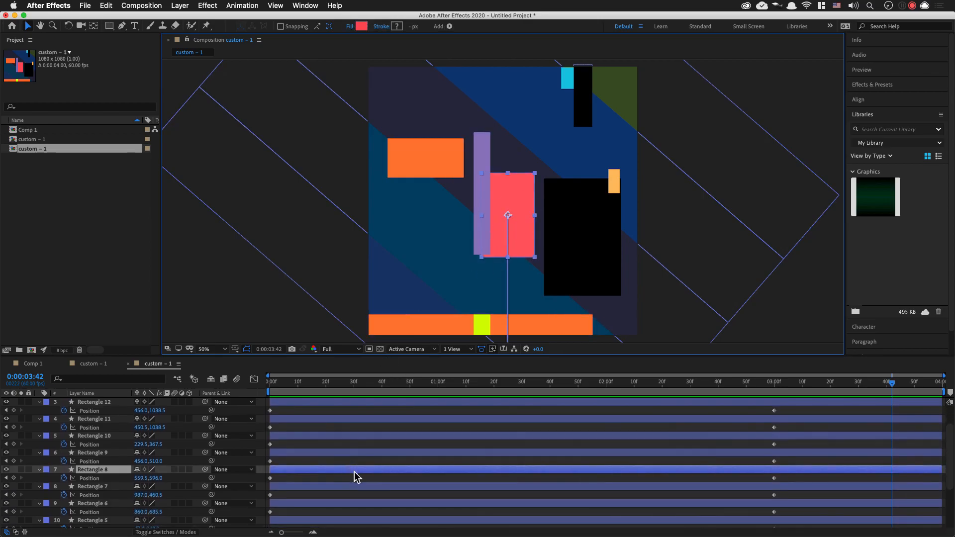
click(272, 480)
drag(271, 479, 673, 484)
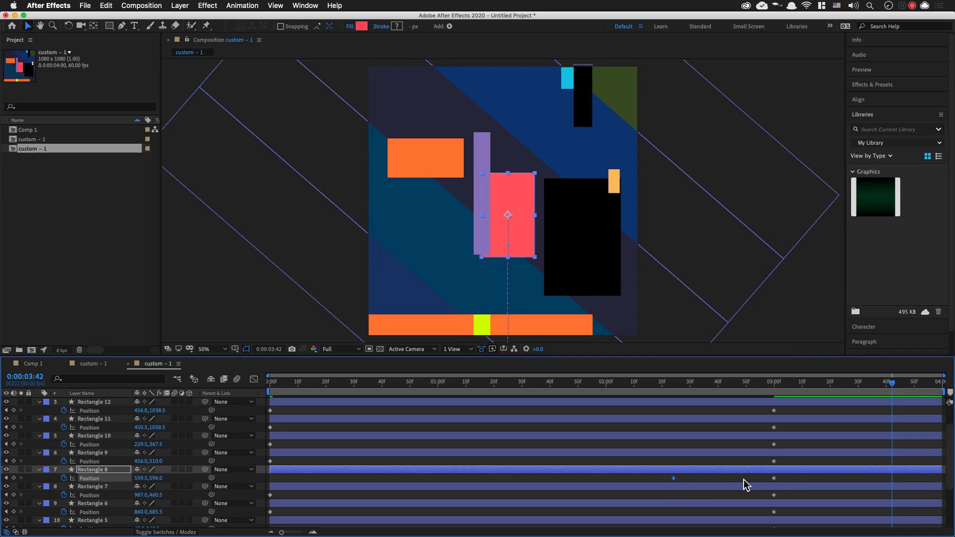
shift+click(774, 479)
click(692, 480)
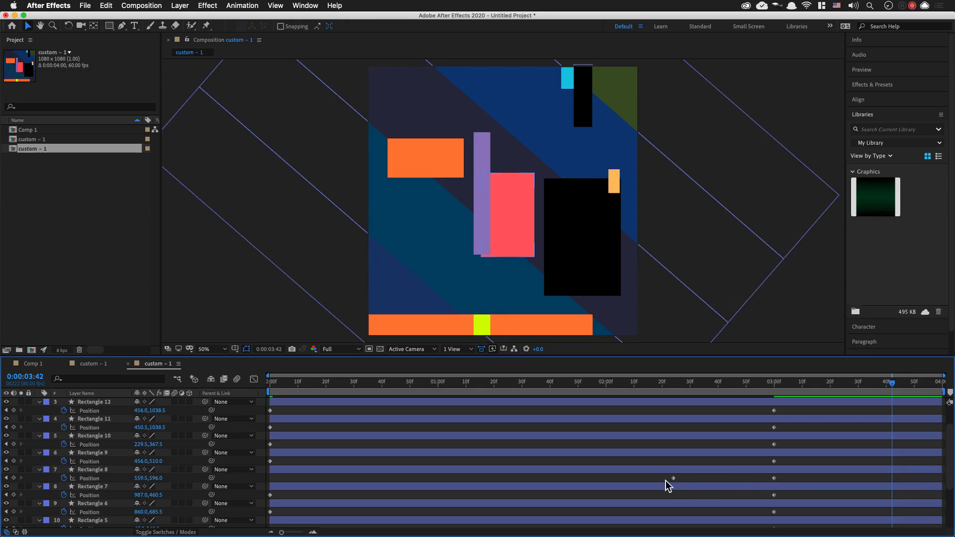
mouse_move(659, 477)
mouse_down()
mouse_move(782, 483)
mouse_move(465, 488)
mouse_move(480, 490)
mouse_up()
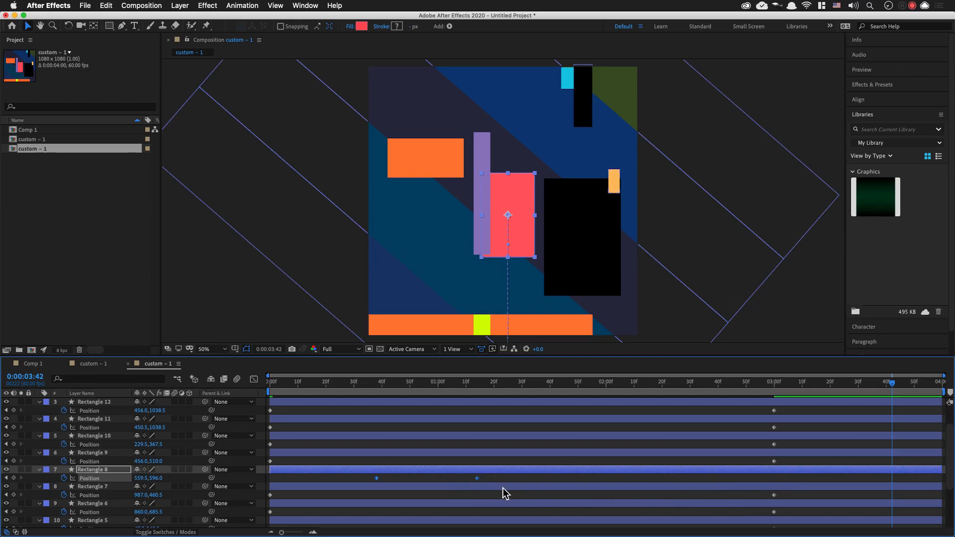
Play the animation from the start to check the red rectangle's timing, and go to the last frame at 0:00:03:59 with nothing selected
drag(426, 385, 212, 391)
key(space)
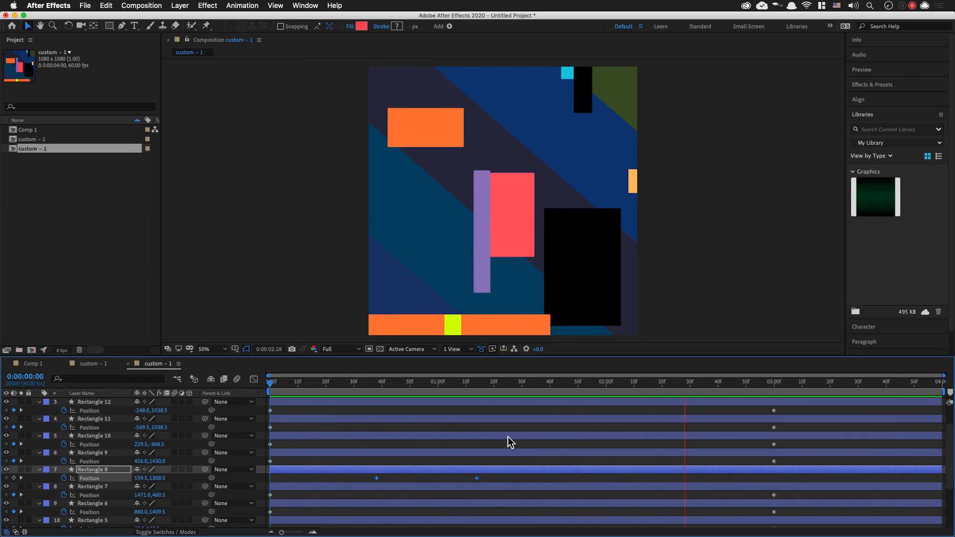
key(space)
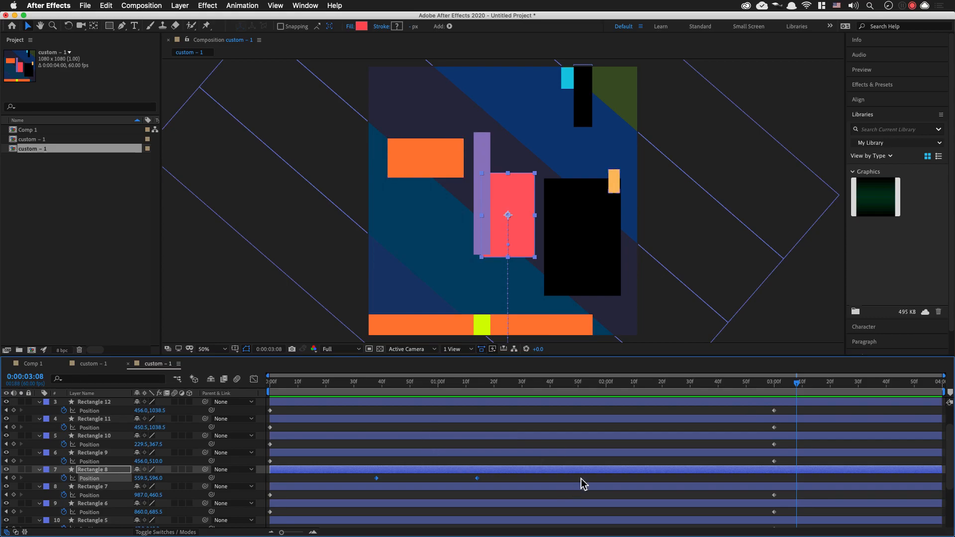
drag(556, 390, 263, 412)
key(space)
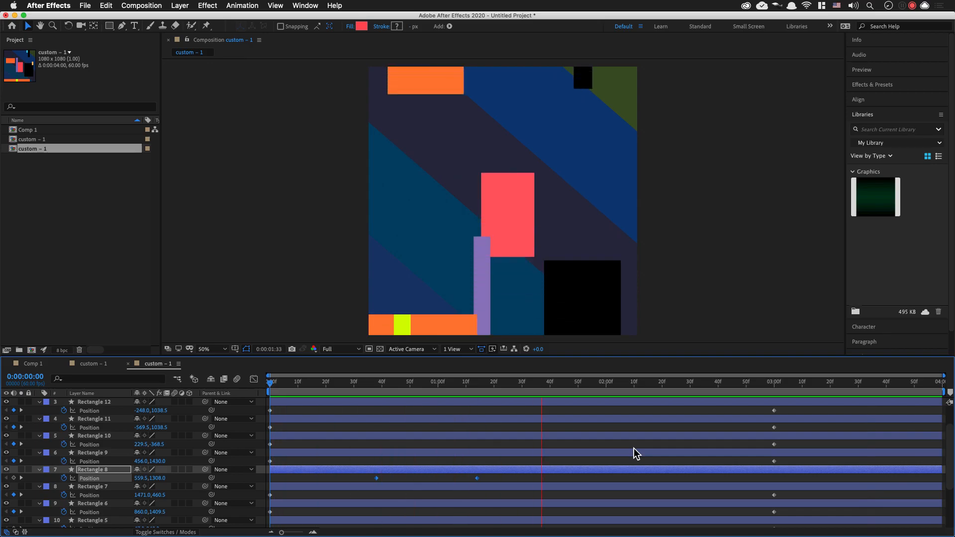
key(space)
key(space)
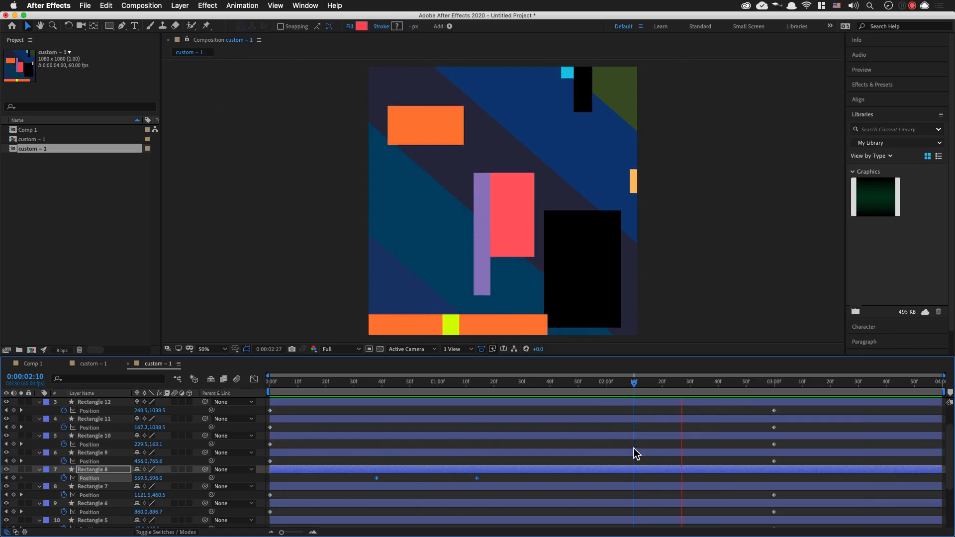
key(space)
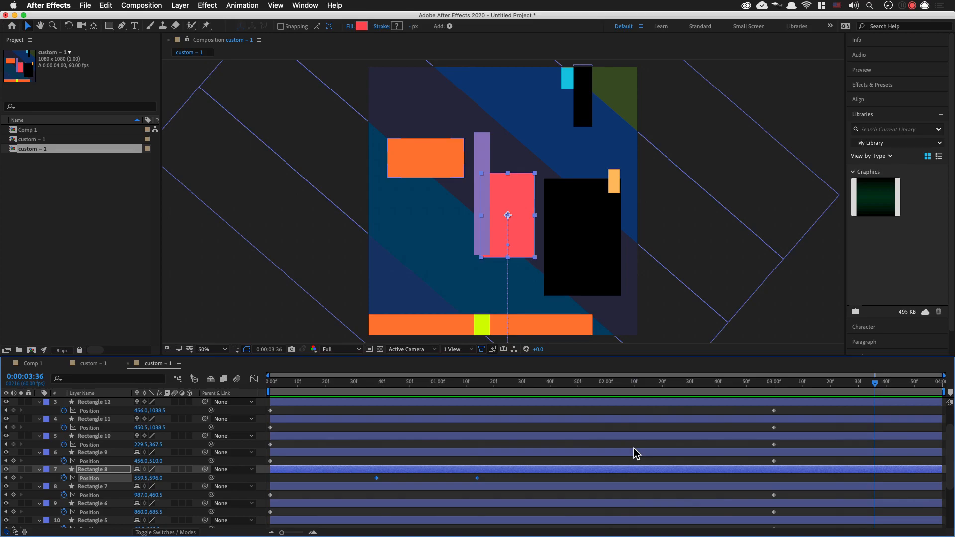
key(Home)
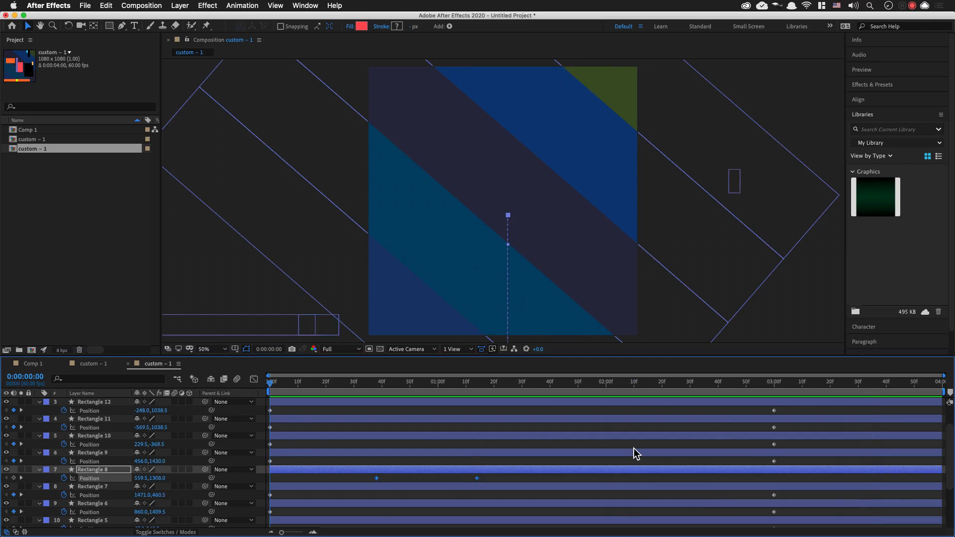
key(End)
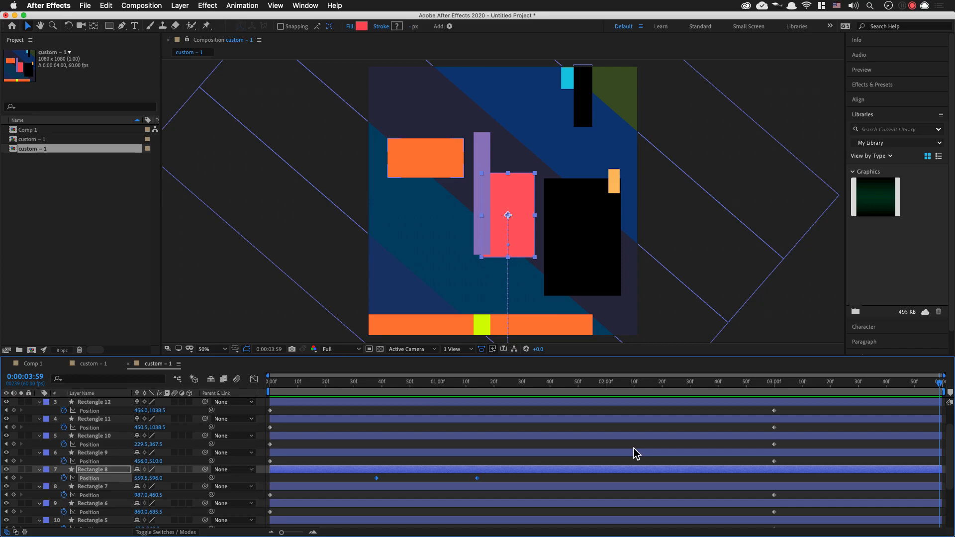
click(794, 102)
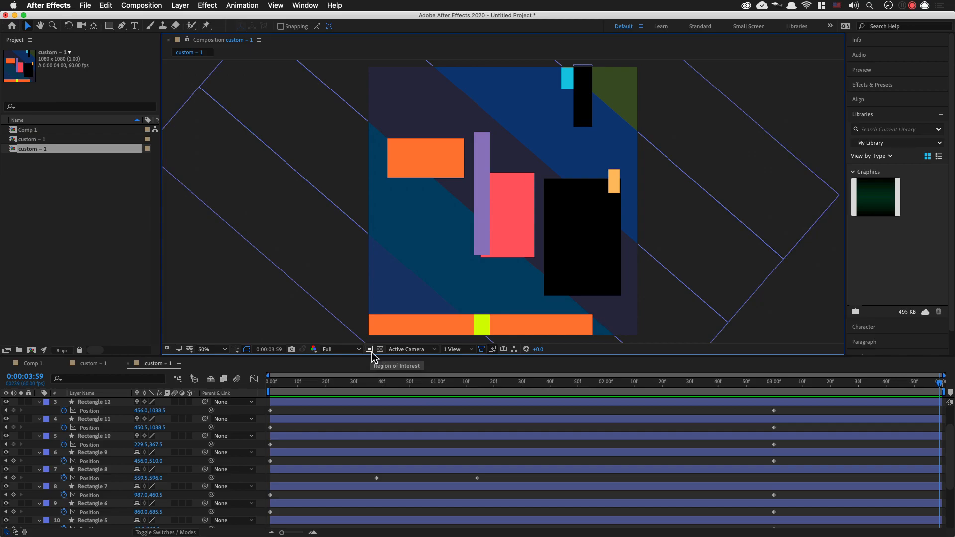
key(super+alt+shift+t)
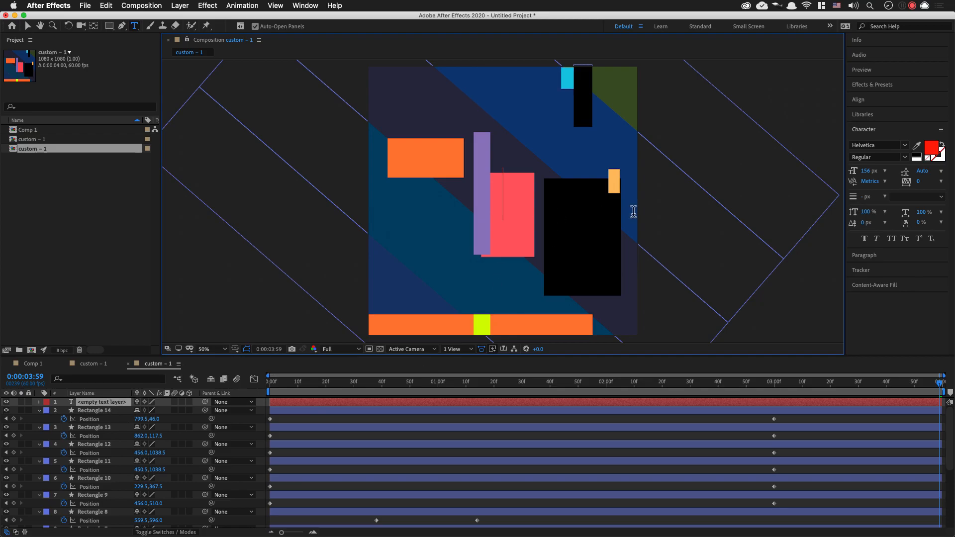
text(Less but better)
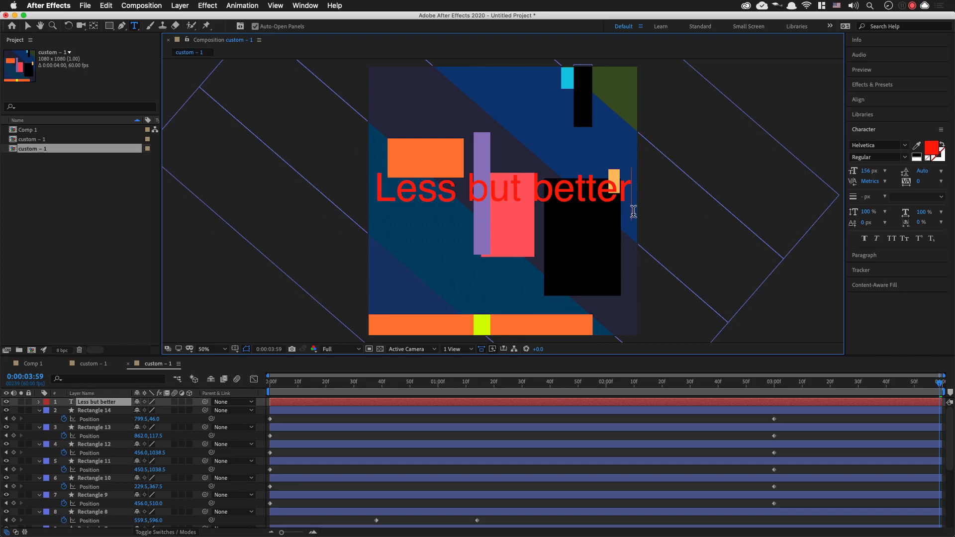
key(Delete)
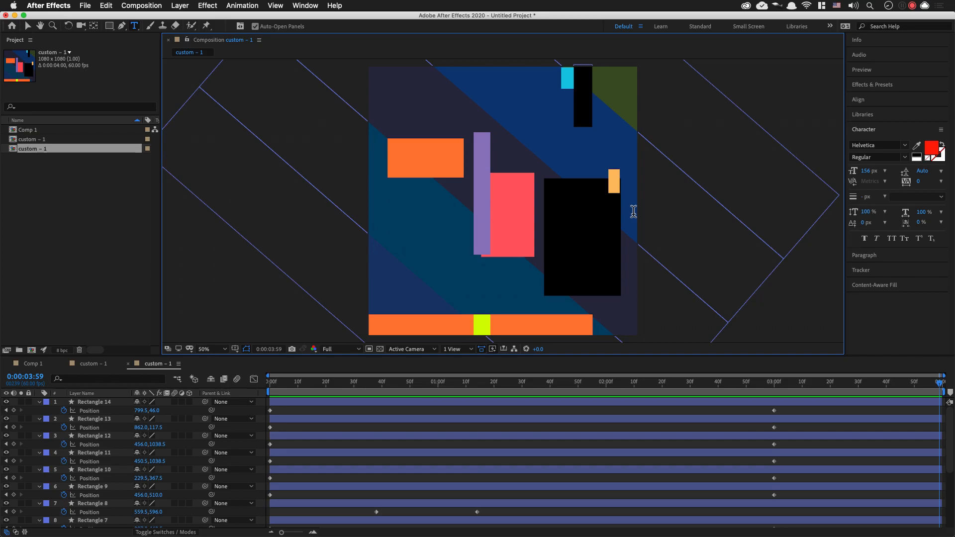
Add a text layer reading "Less but better" and finish editing the text
key(super+alt+shift+t)
text(Less but better)
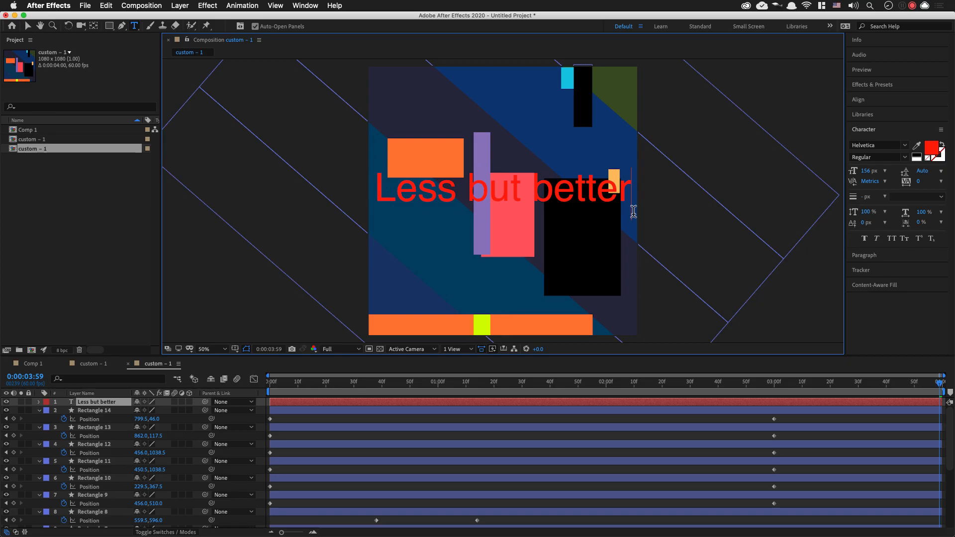
click(721, 445)
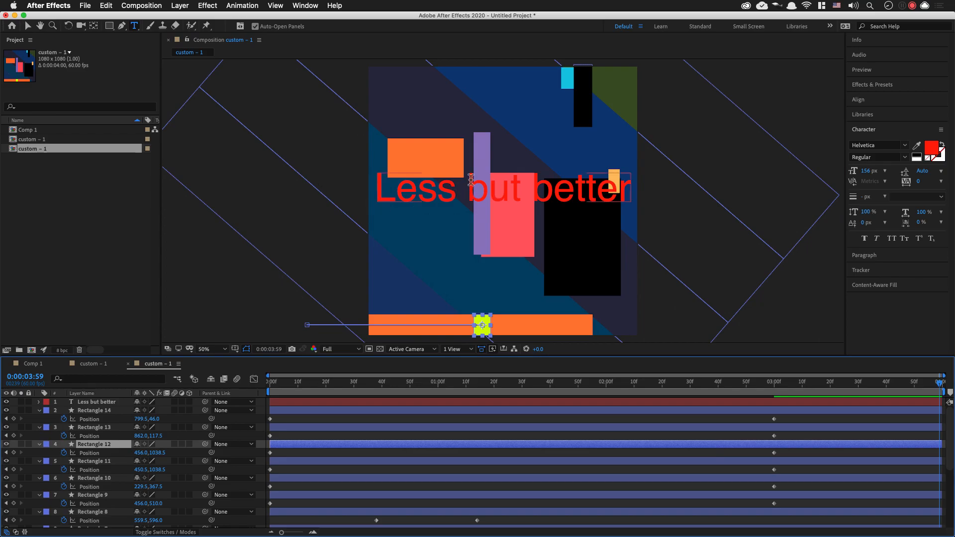
click(688, 438)
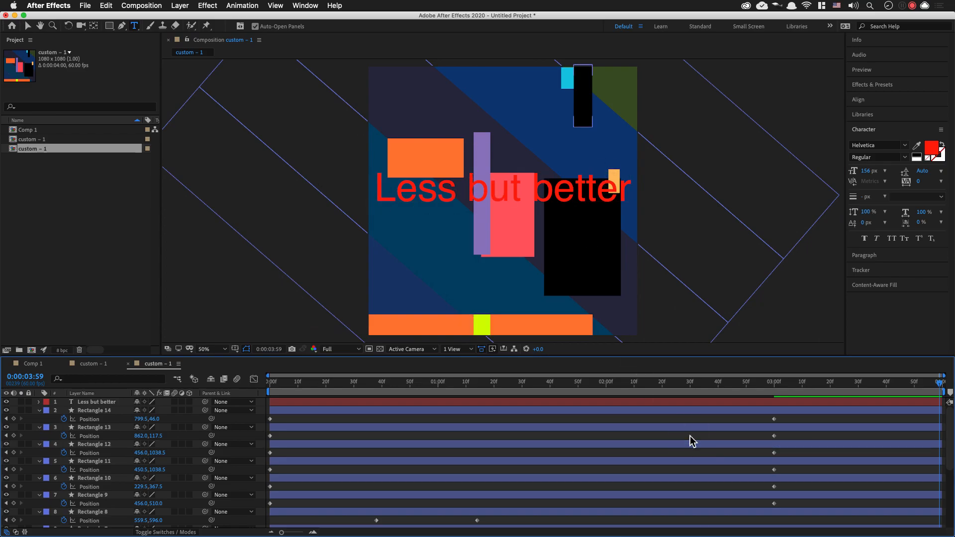
click(113, 244)
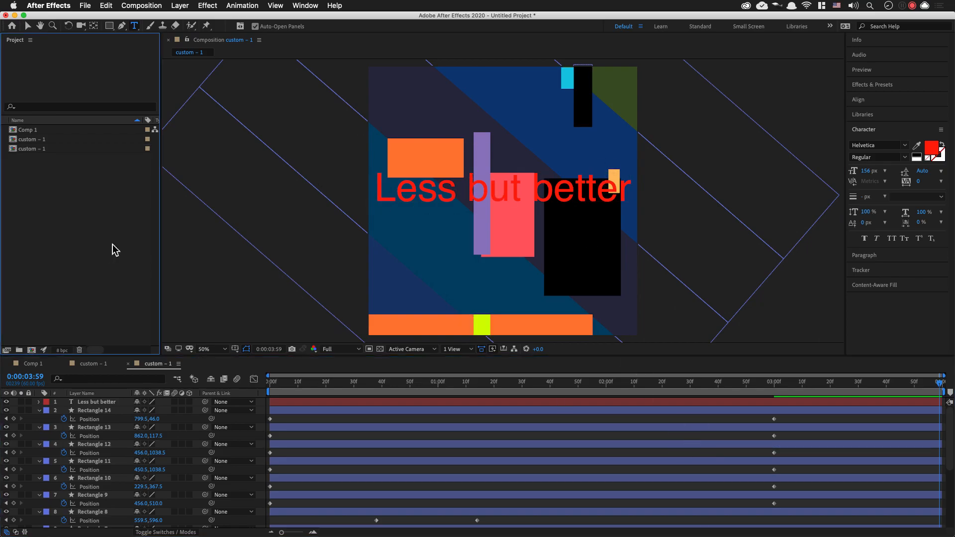
click(408, 414)
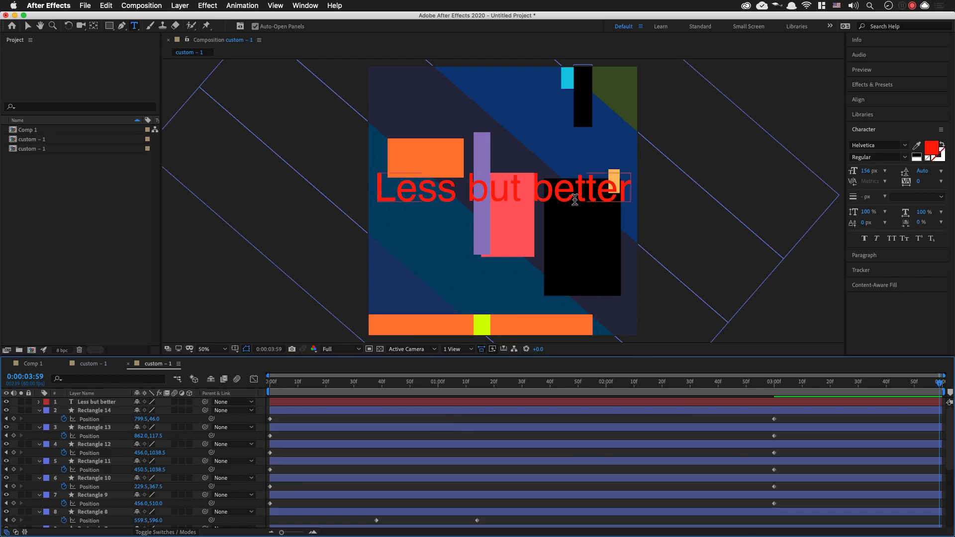
Reduce the "Less but better" text size to 101 px and bring up its character settings
click(28, 26)
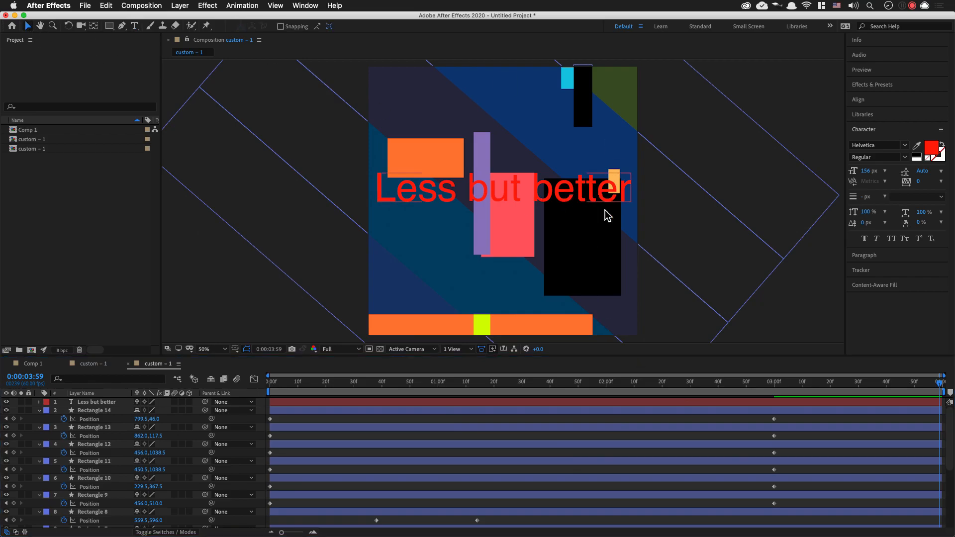
click(524, 193)
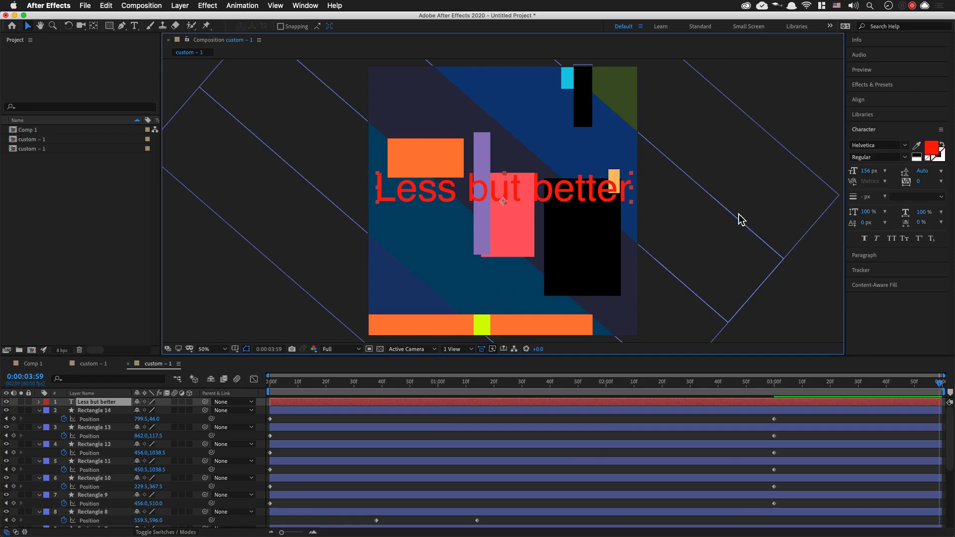
drag(865, 171, 841, 179)
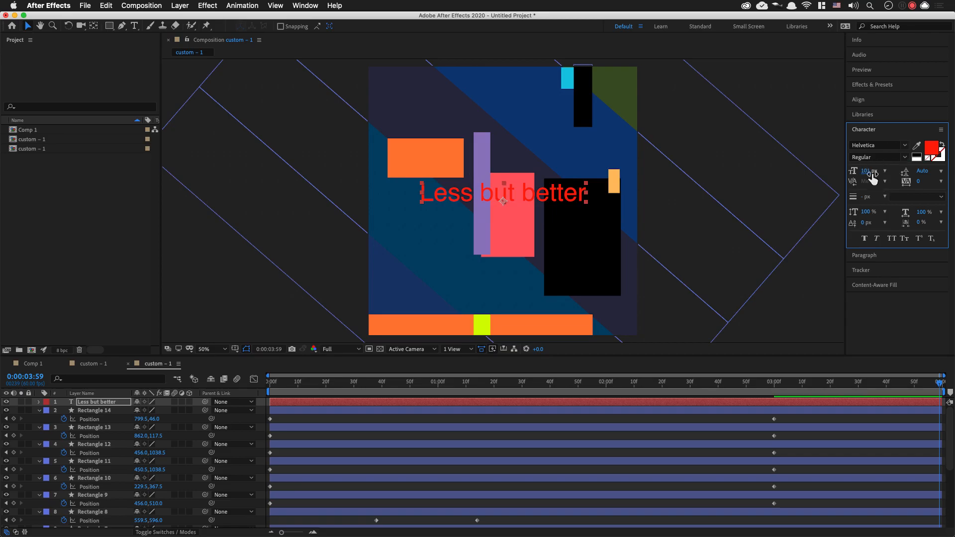
key(super+5)
key(super+5)
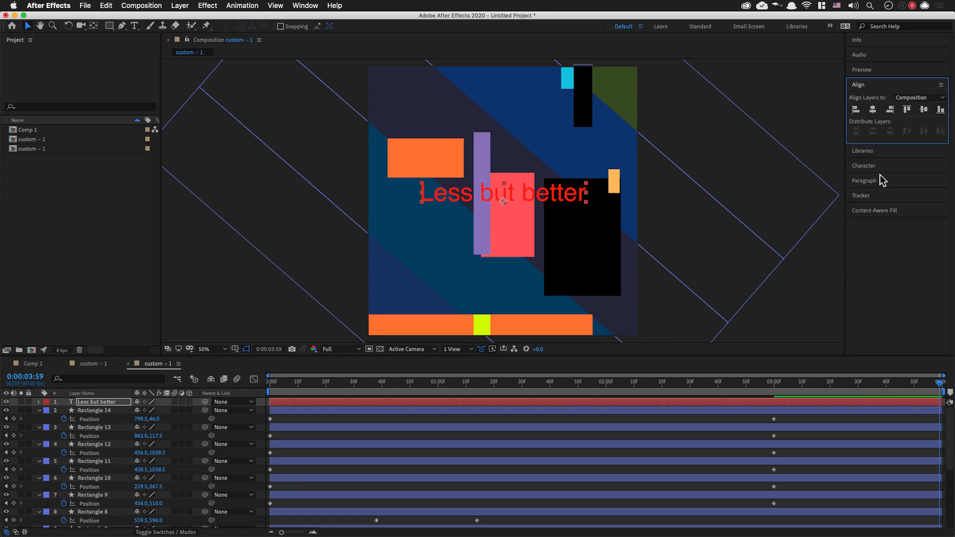
key(super+6)
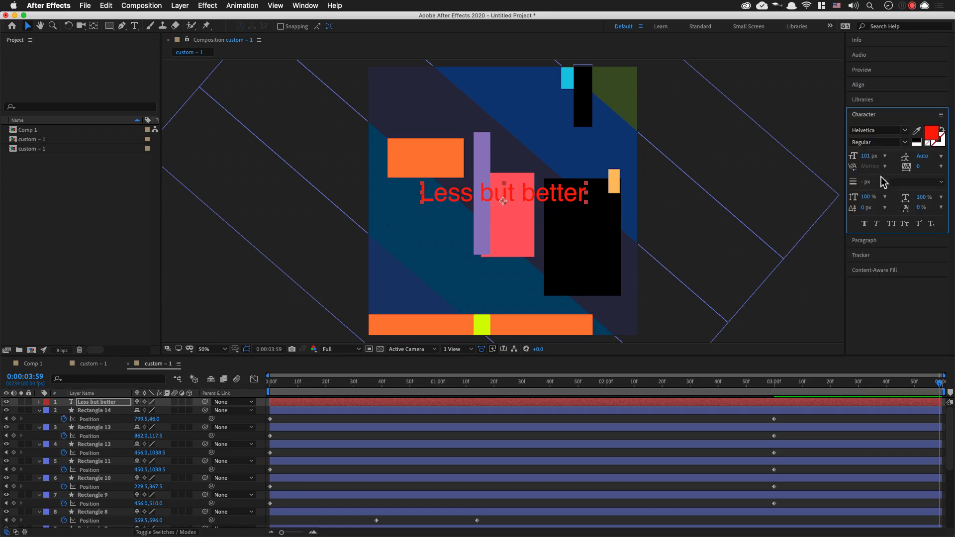
key(super+6)
key(super+6)
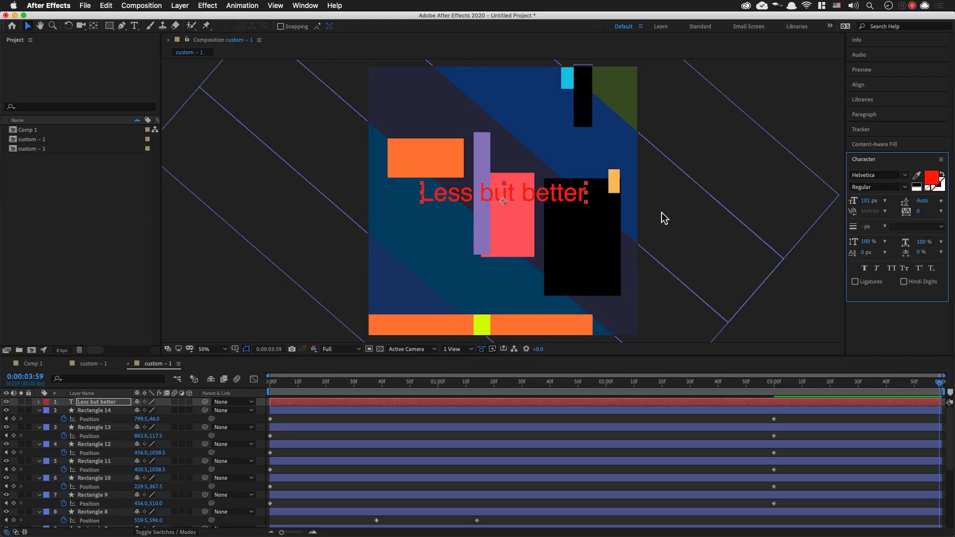
Move the "Less but better" text up above the orange rectangle and change its fill colour to white, FFFFFF
drag(570, 201, 541, 115)
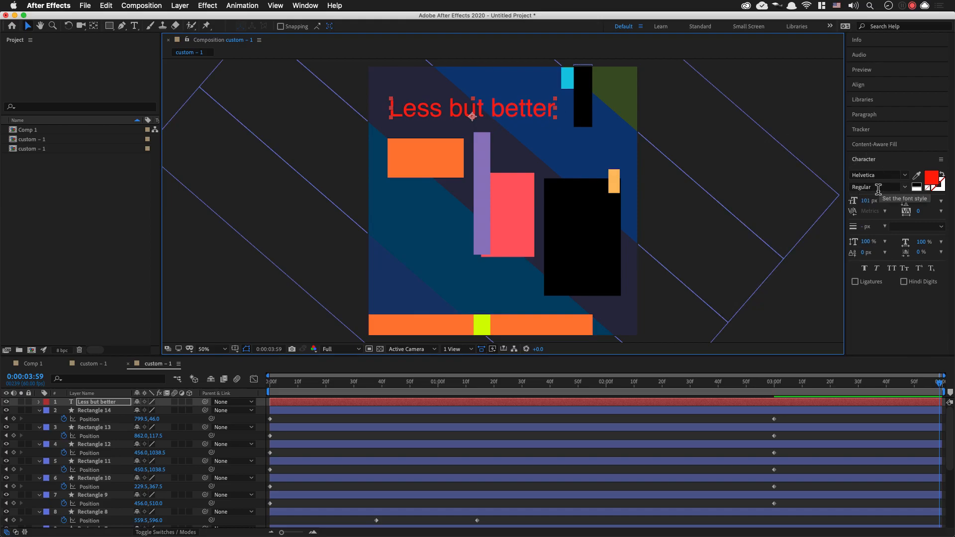
drag(478, 112, 474, 105)
click(931, 177)
drag(597, 389, 478, 323)
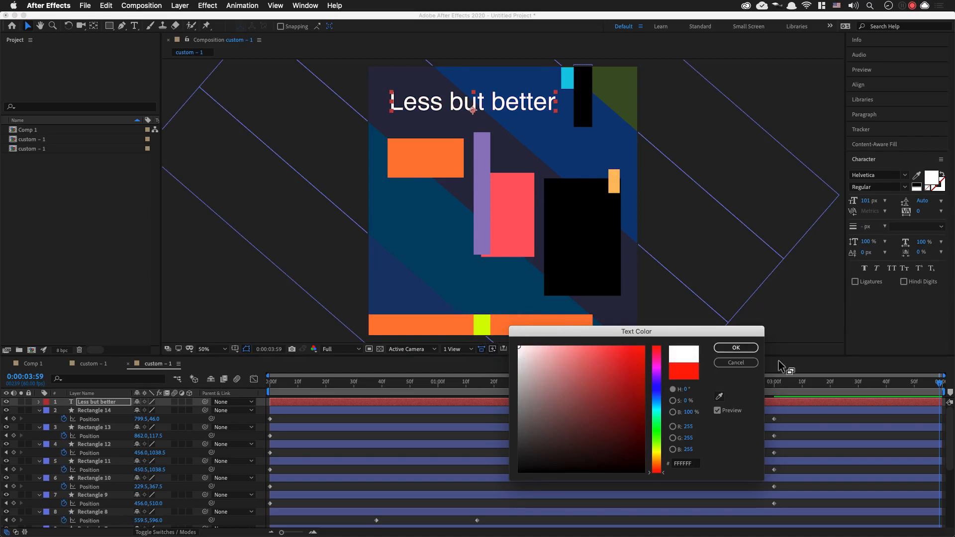
click(736, 348)
Set the font of the "Less but better" text to Abril Fatface
click(887, 180)
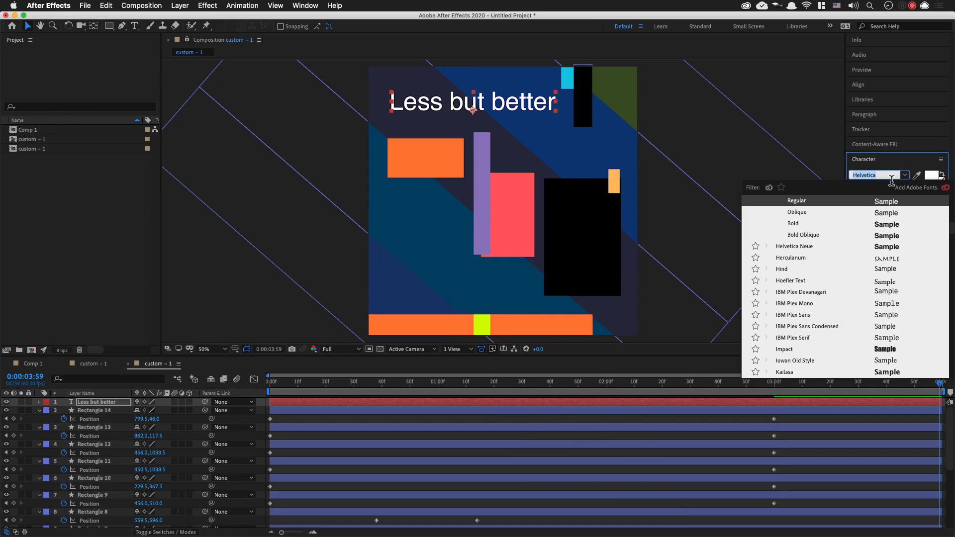
text(acu)
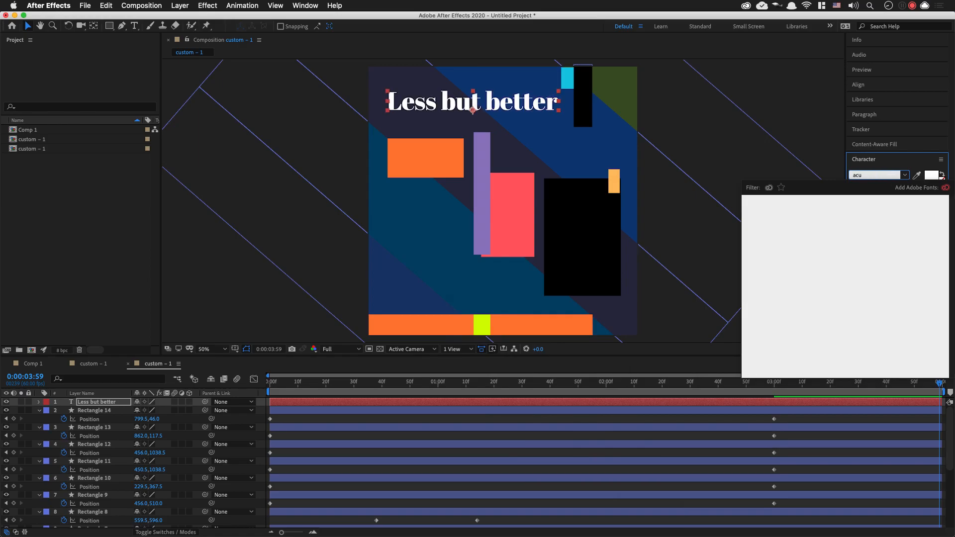
key(BackSpace)
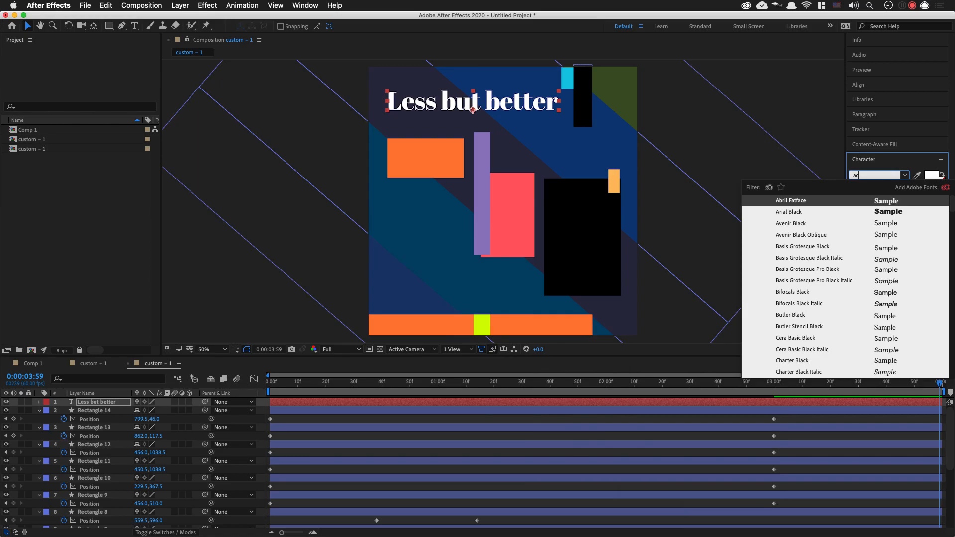
key(BackSpace)
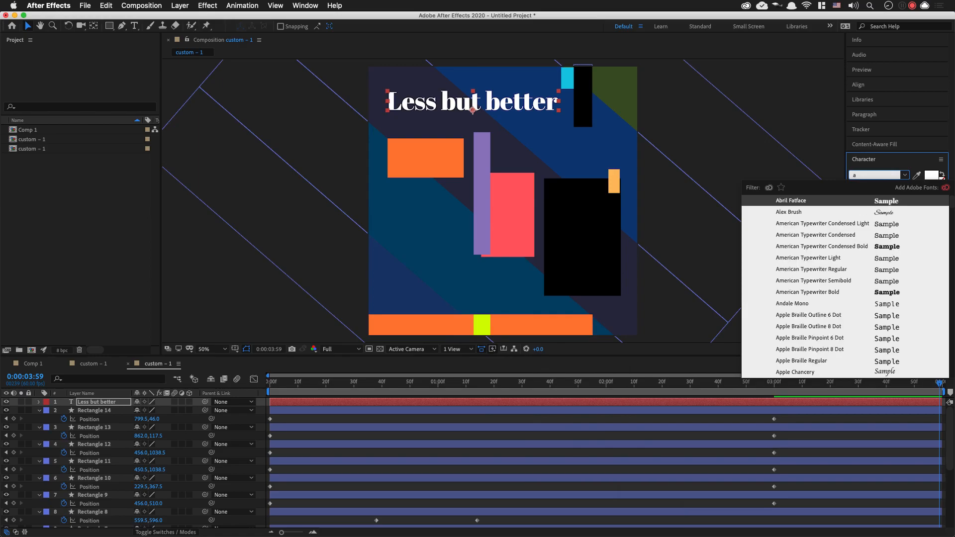
key(BackSpace)
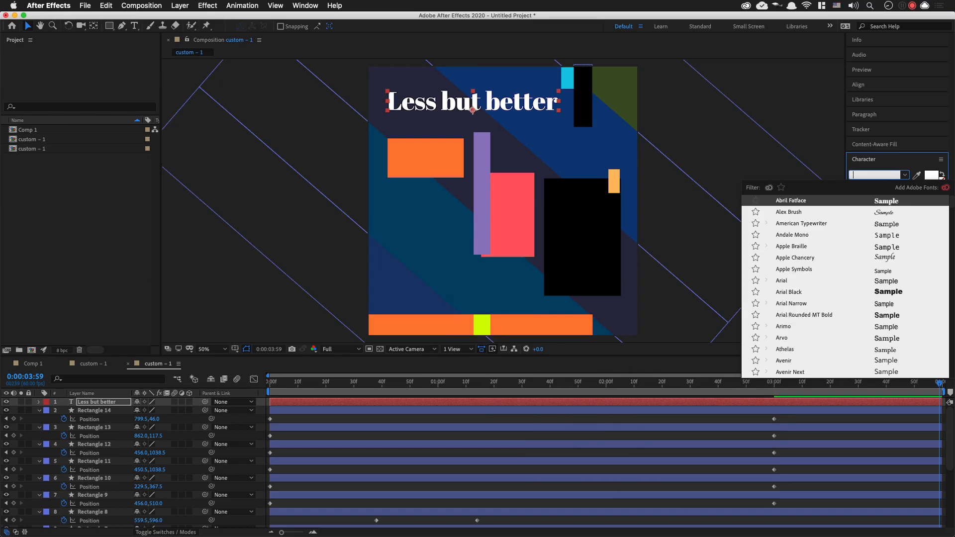
key(Return)
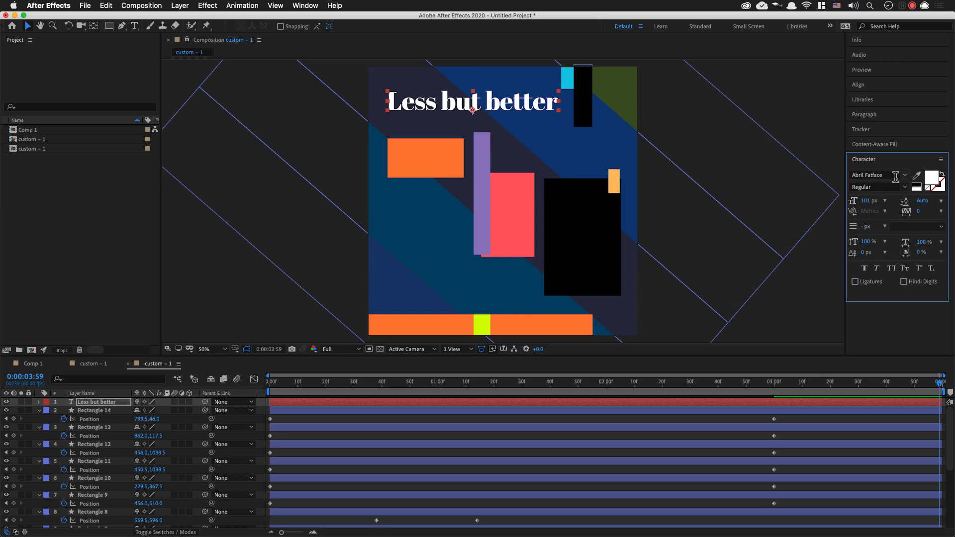
Undo the font change on the "Less but better" text and expand the layer's Text and Path Options properties
key(super+z)
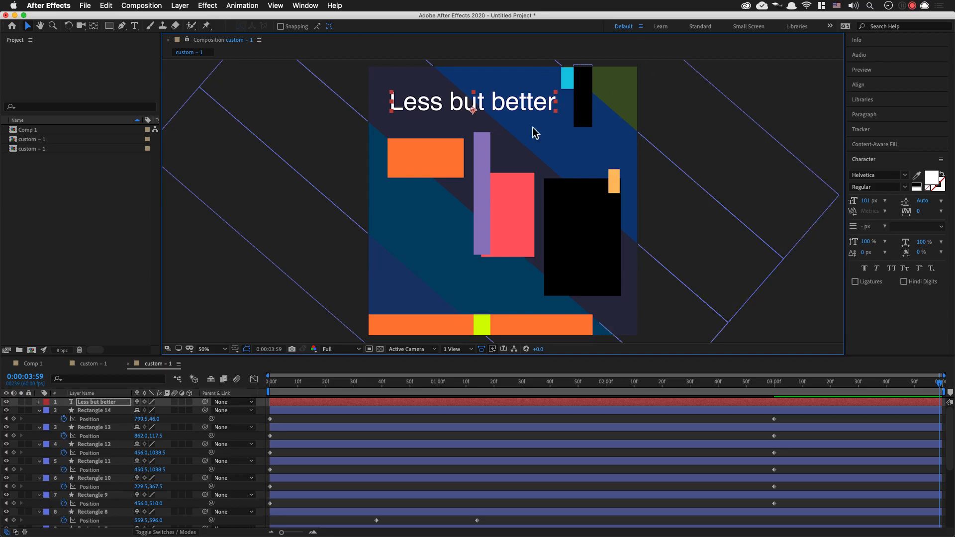
click(39, 402)
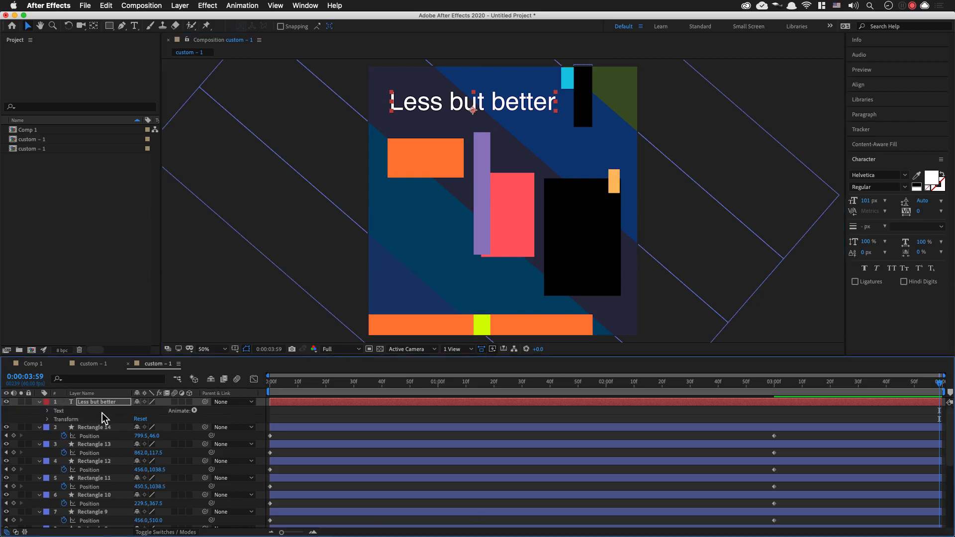
click(48, 412)
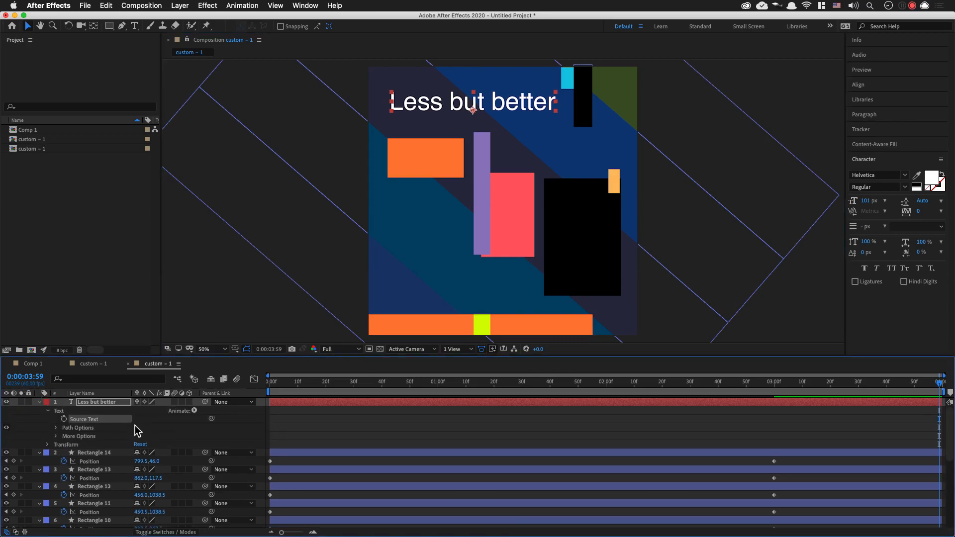
click(56, 429)
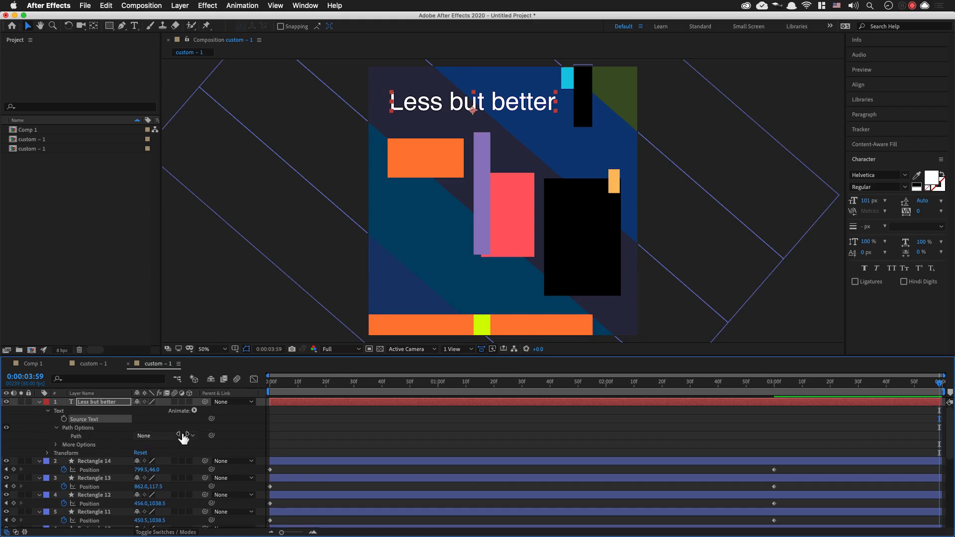
click(194, 412)
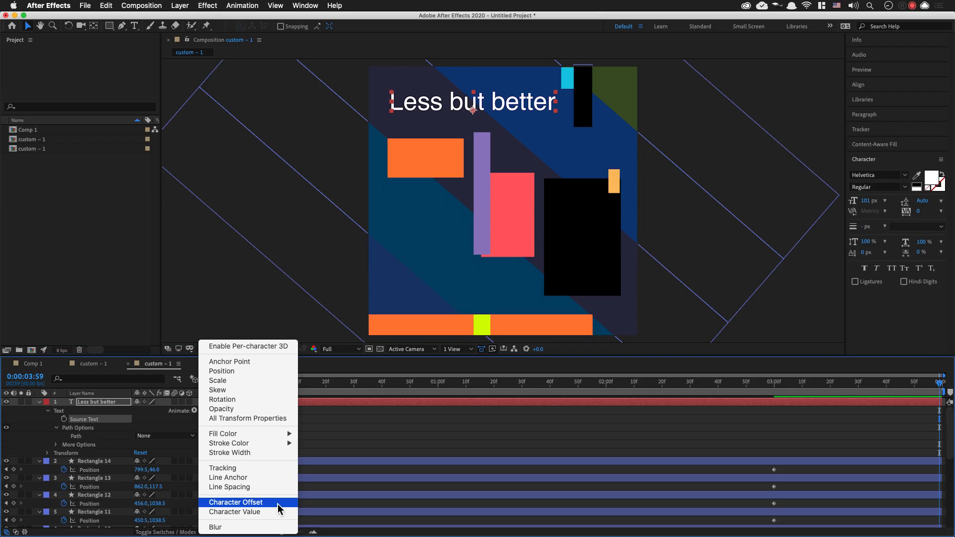
click(149, 411)
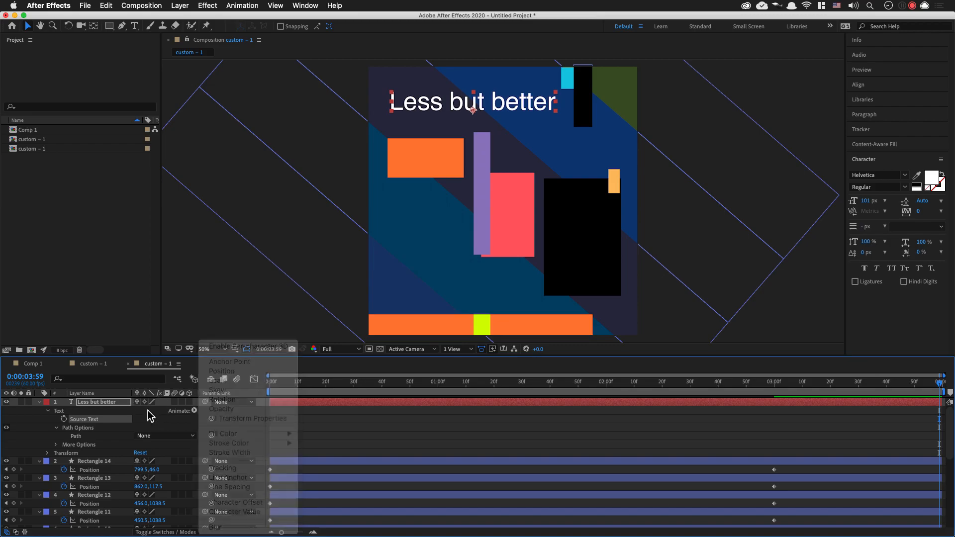
click(111, 403)
click(40, 403)
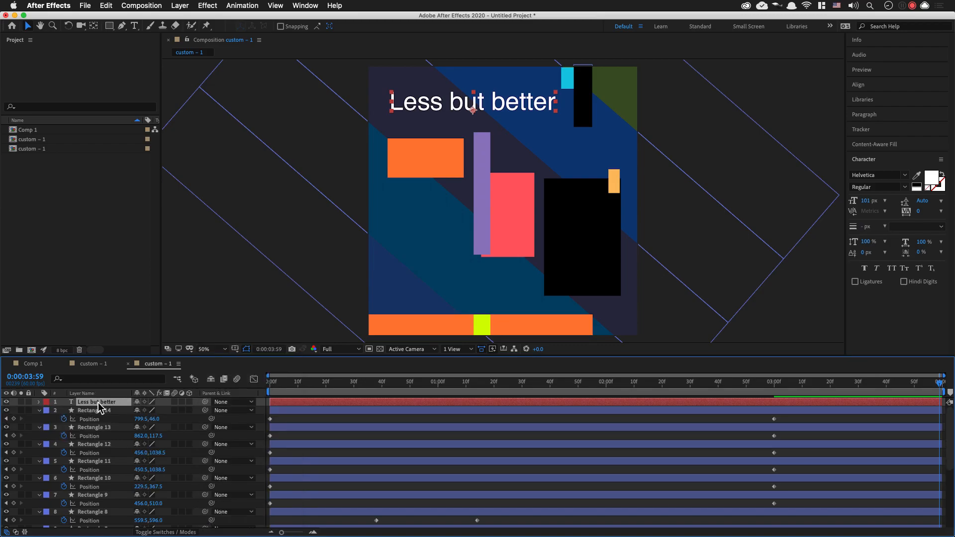
click(40, 403)
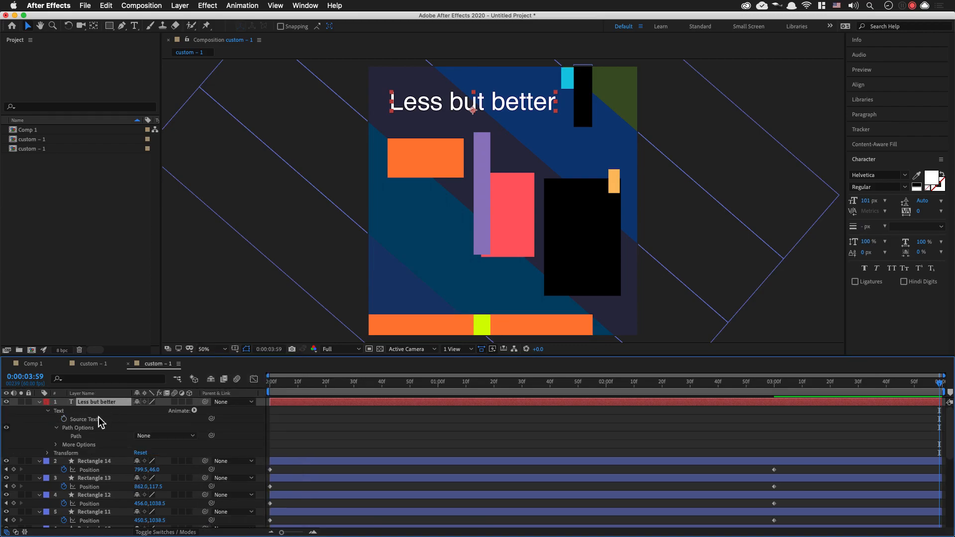
click(48, 411)
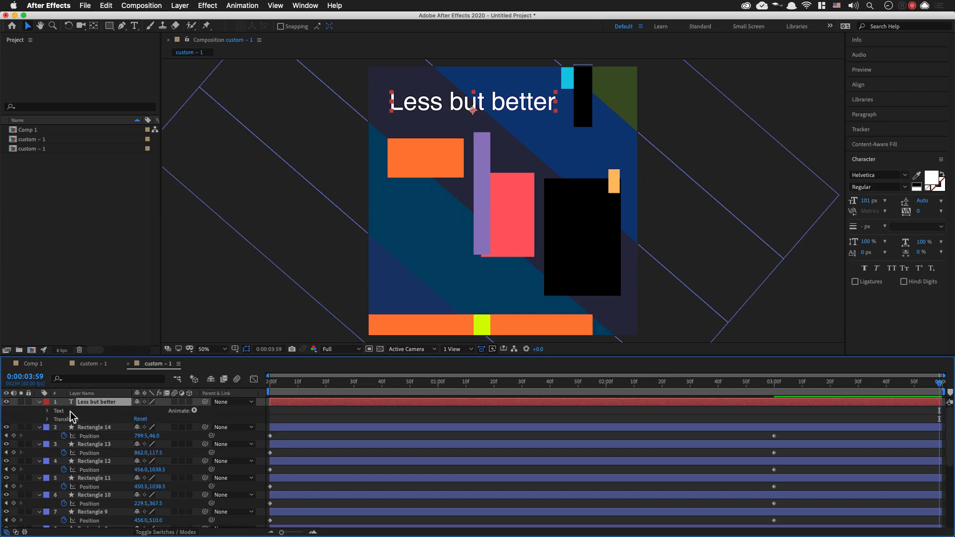
Add a Character Offset animator to the "Less but better" text and set the offset to 15
click(194, 411)
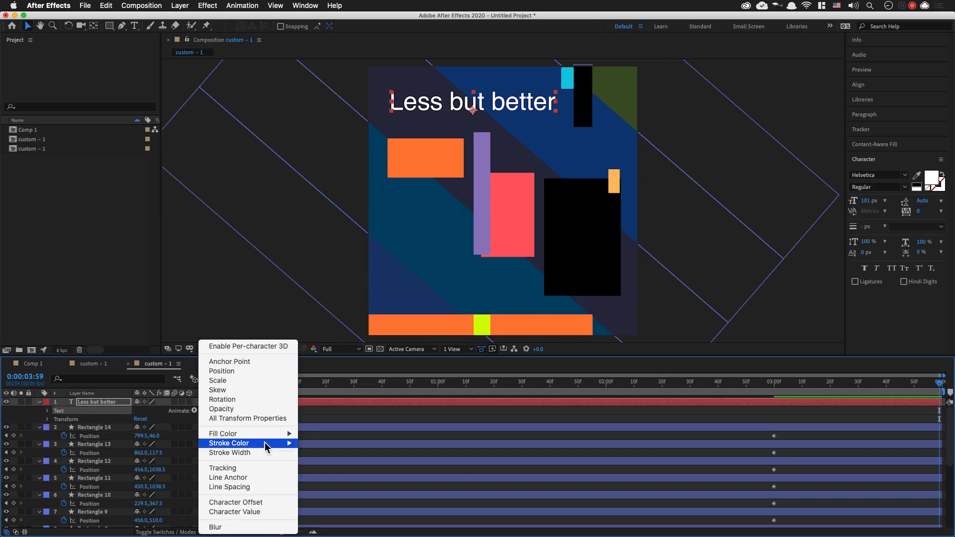
click(274, 503)
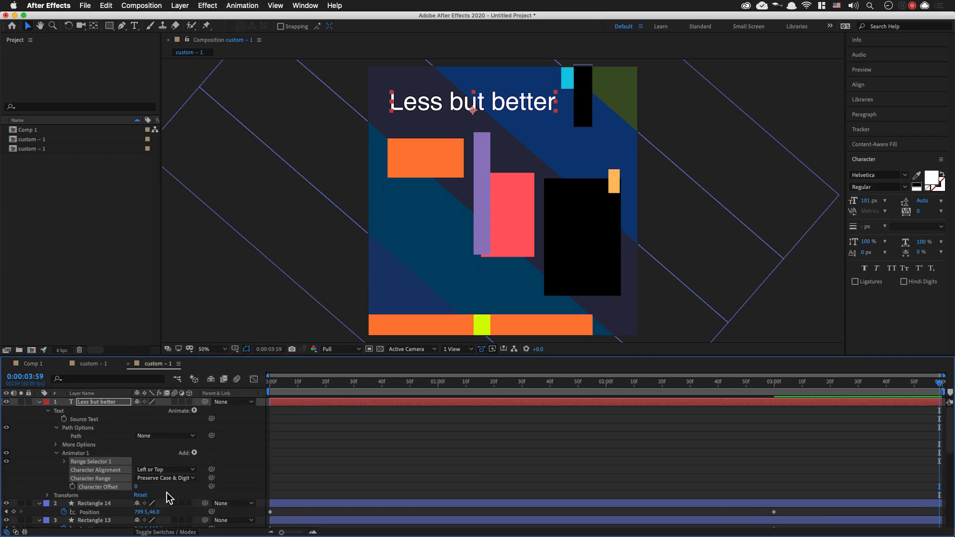
drag(140, 493, 149, 491)
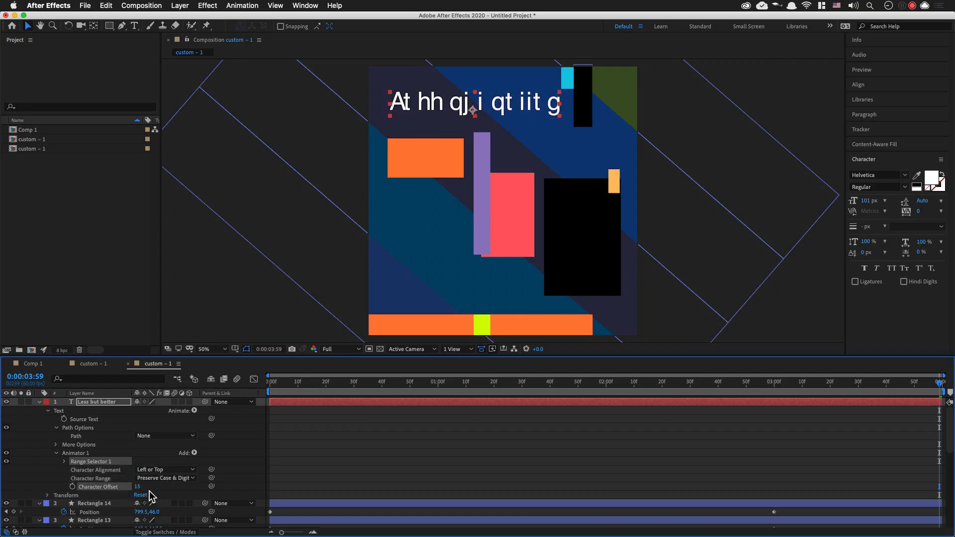
Play back the composition from the first frame to check the offset text
drag(314, 382, 241, 380)
key(space)
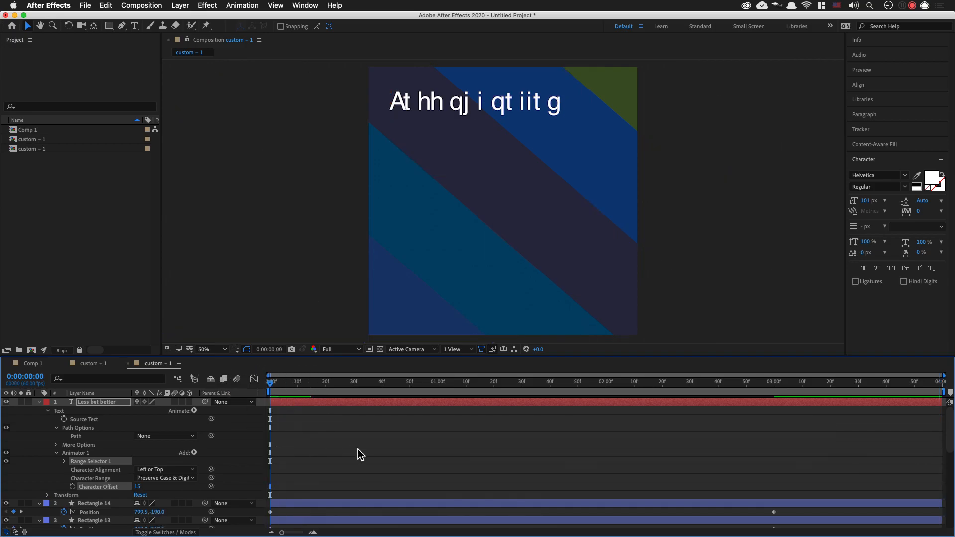
key(space)
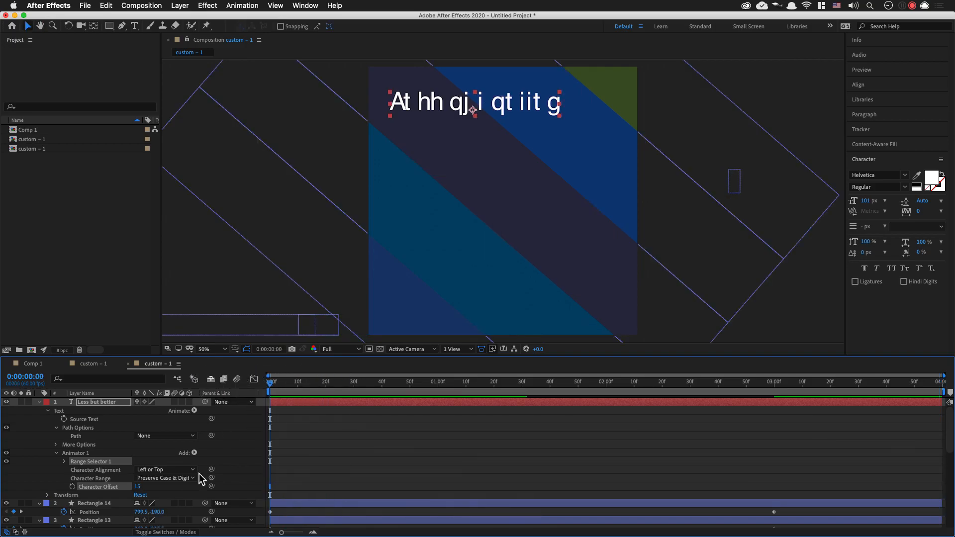
Try out Character Offset values such as 1 and -11, and reset the offset to 0
drag(138, 487, 138, 498)
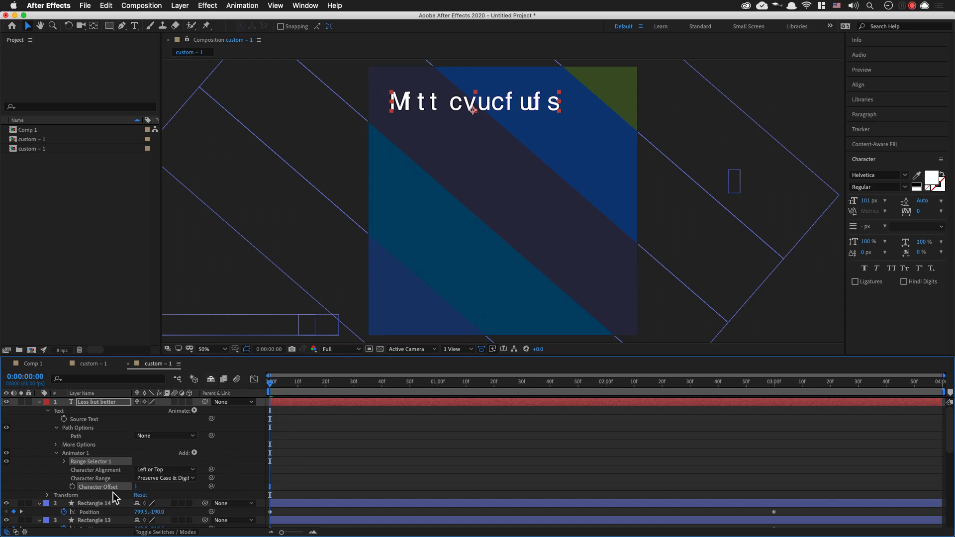
click(274, 390)
drag(274, 390, 251, 390)
drag(138, 488, 134, 488)
click(142, 487)
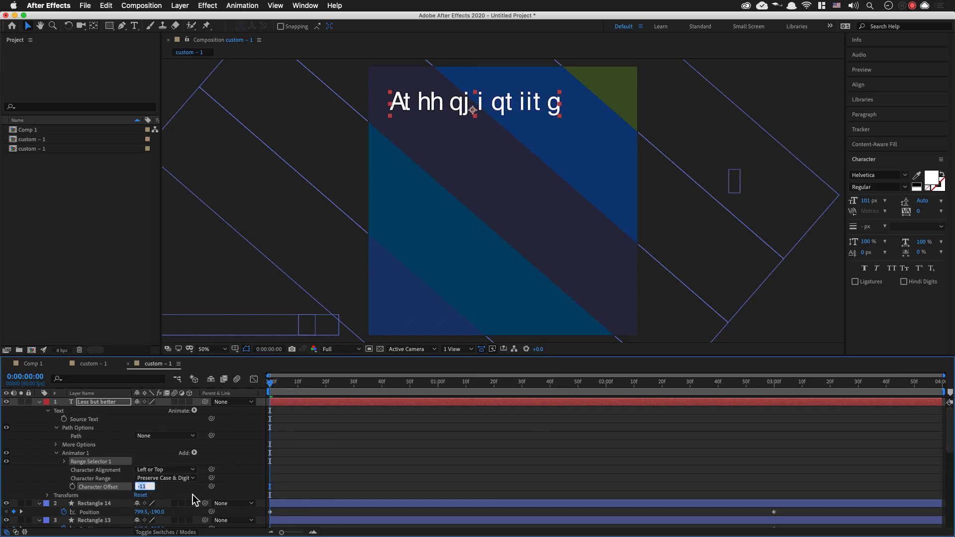
text(0)
key(Return)
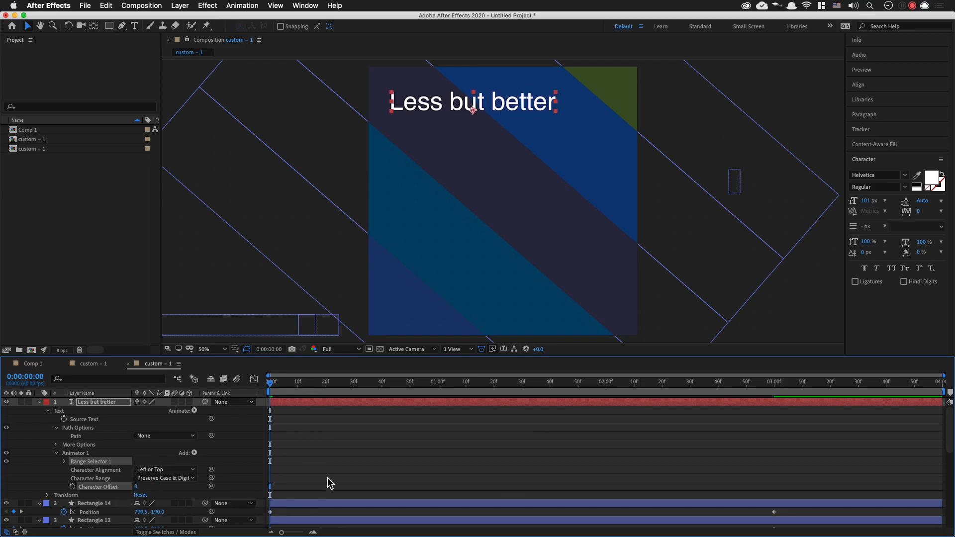
Enable keyframing for Character Offset at 0:00:00:00 and set the first keyframe's value to 1
click(137, 489)
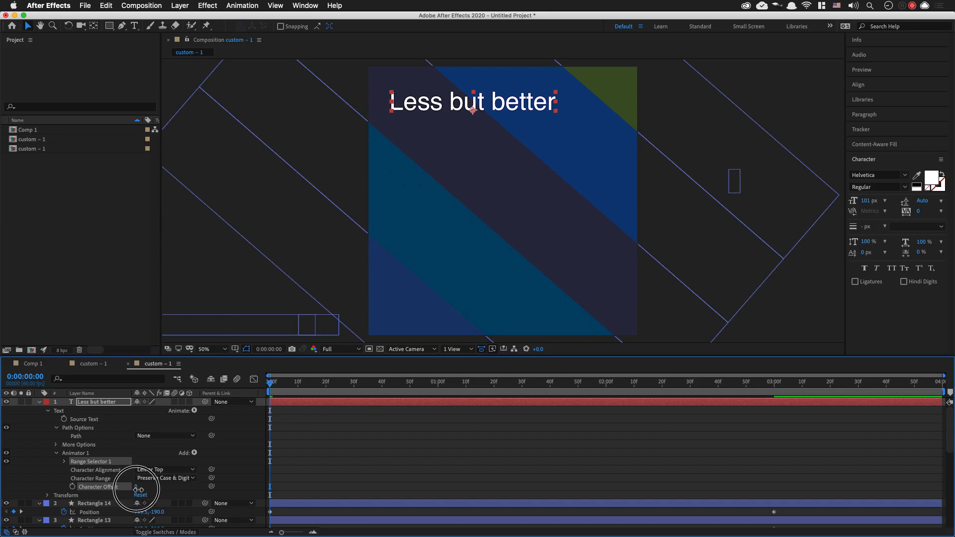
drag(140, 490, 143, 490)
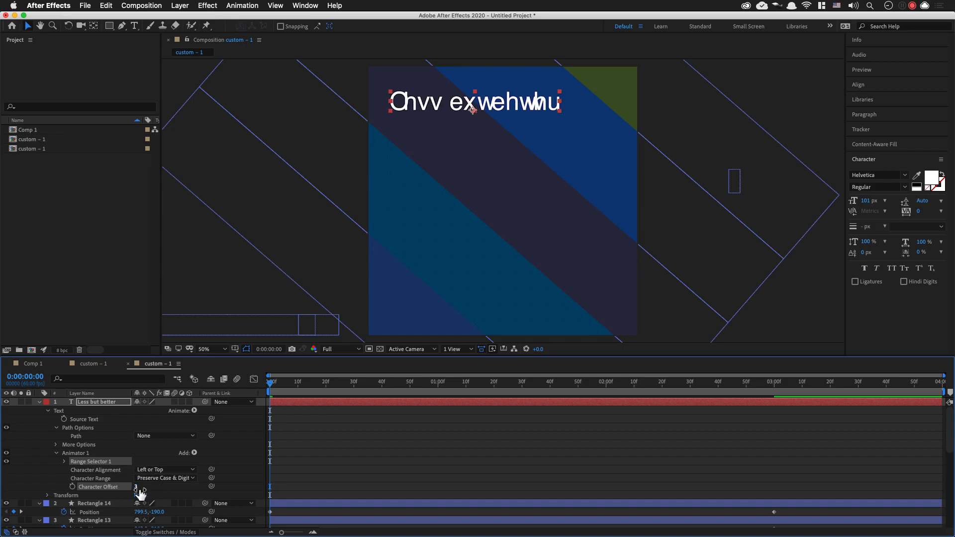
click(72, 487)
click(72, 487)
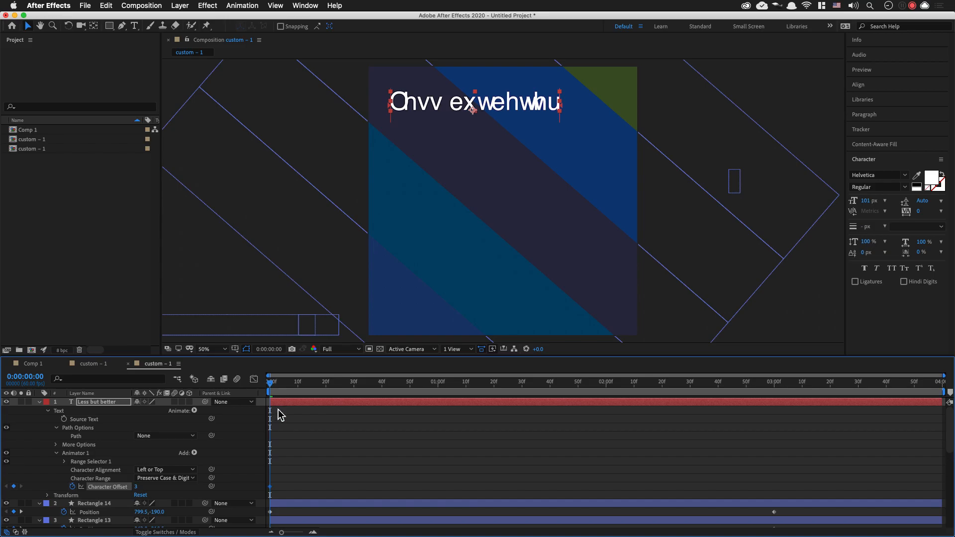
click(138, 487)
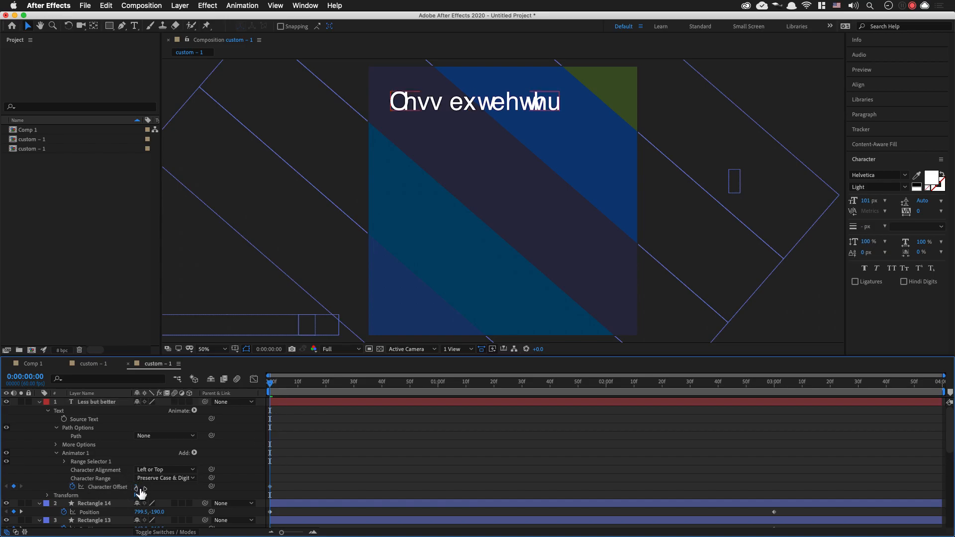
text(1)
key(Return)
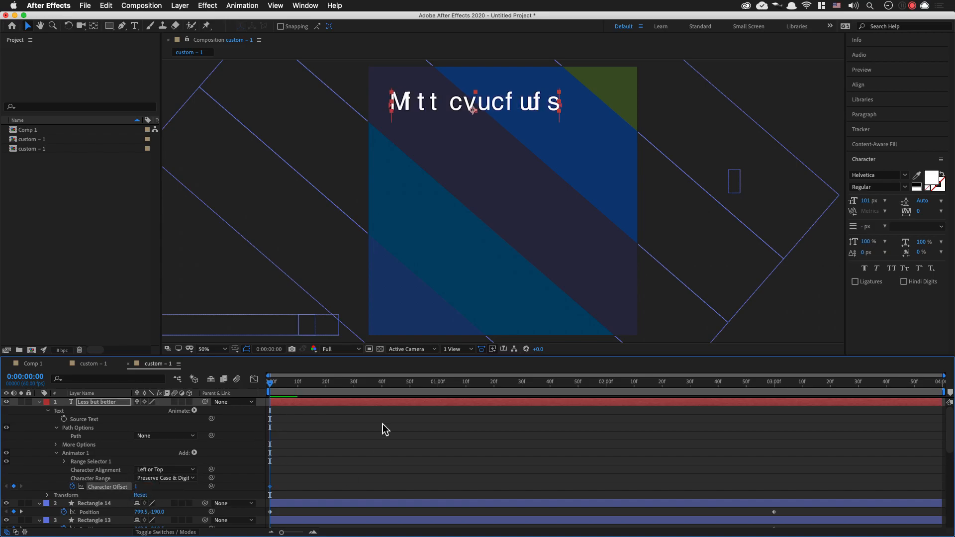
Add a higher Character Offset keyframe at the end of the timeline and play the animation from the start
drag(335, 387, 949, 419)
drag(136, 486, 150, 487)
drag(411, 387, 214, 378)
key(space)
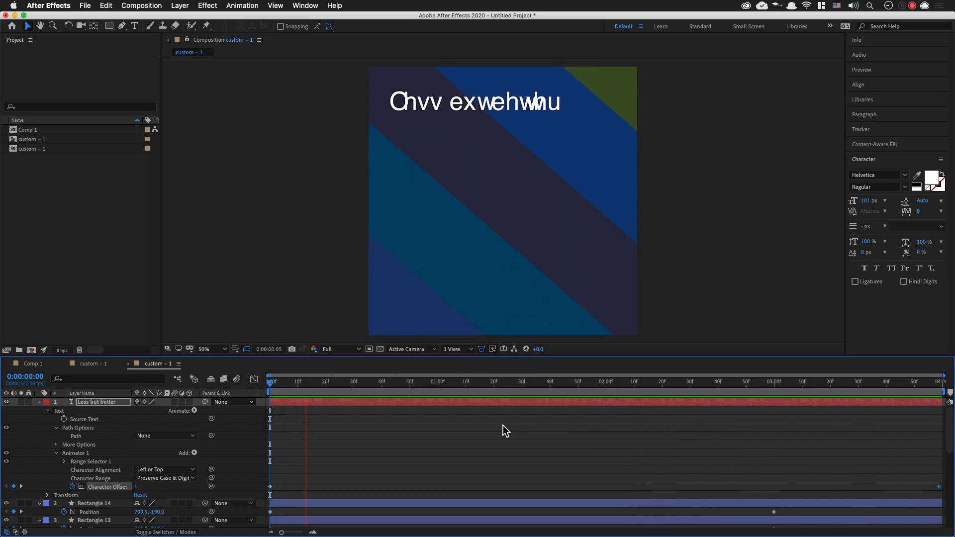
key(space)
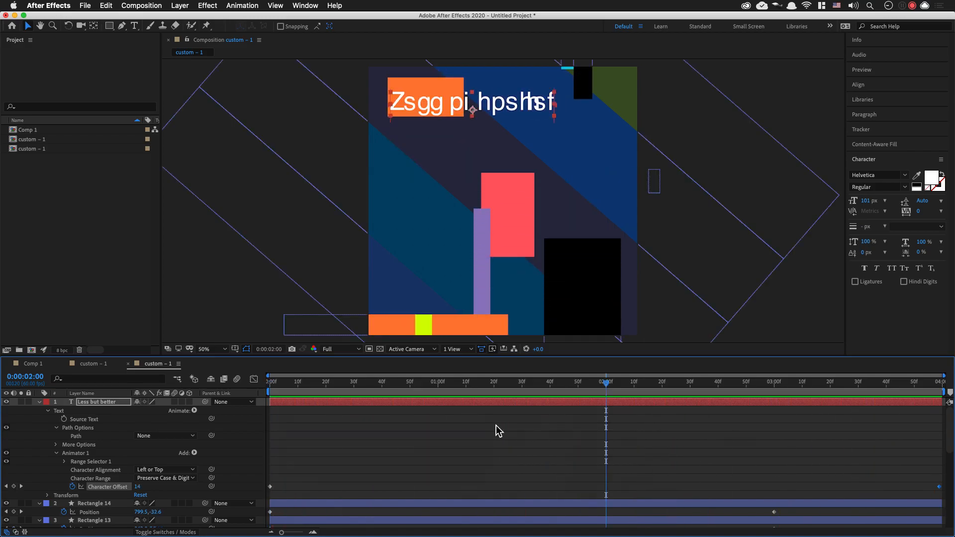
Expand Range Selector 1 at the first frame, try out its Offset, and reset it to 0%
drag(524, 387, 207, 379)
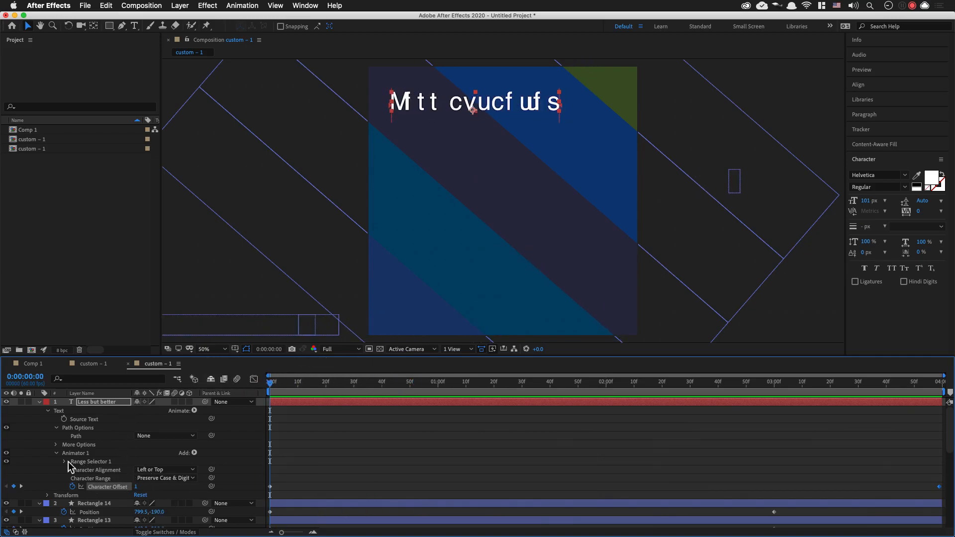
click(65, 462)
scroll(273, 492, down, 3)
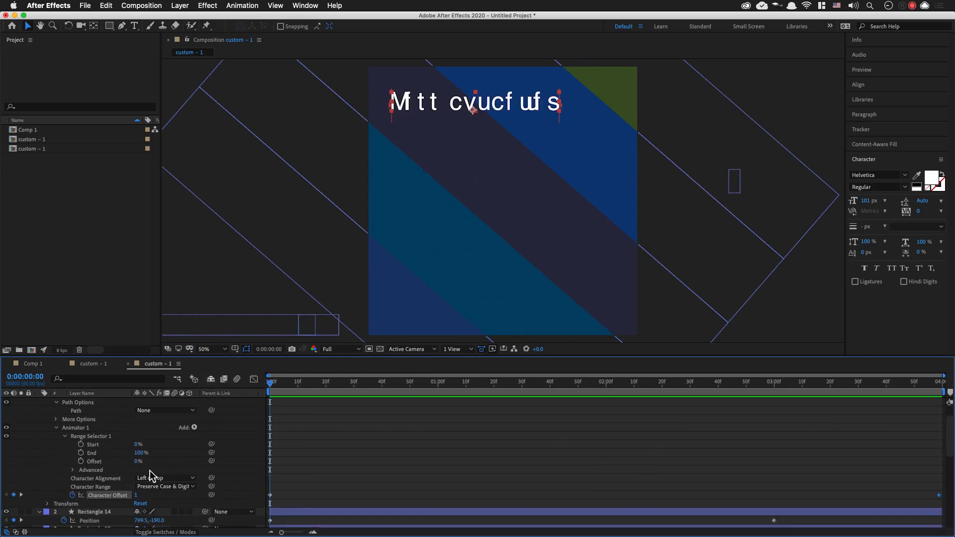
mouse_move(136, 465)
mouse_down()
mouse_move(199, 462)
mouse_move(147, 469)
mouse_up()
click(143, 463)
text(0)
key(Return)
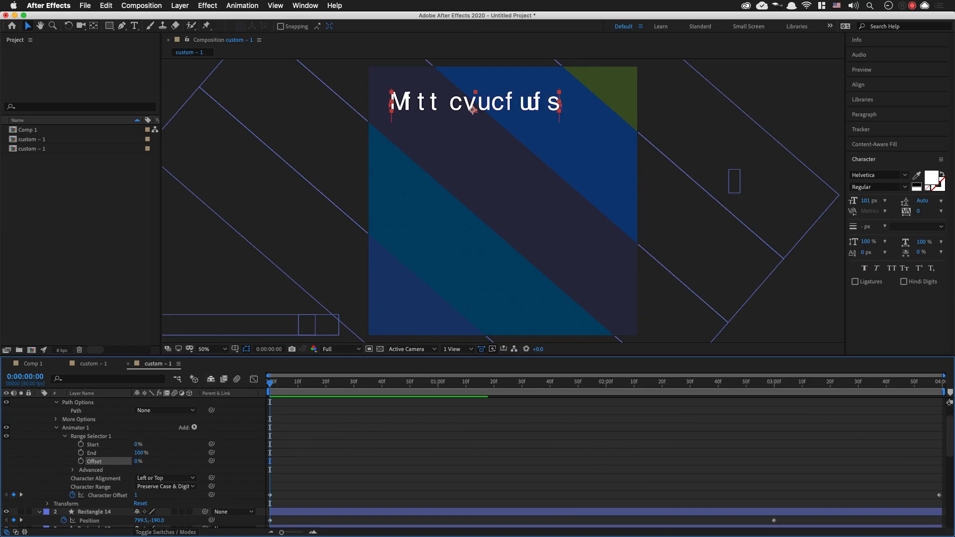
Enable keyframing for Range Selector 1's Offset at 0:00:00:00 with a value of 0%
click(316, 388)
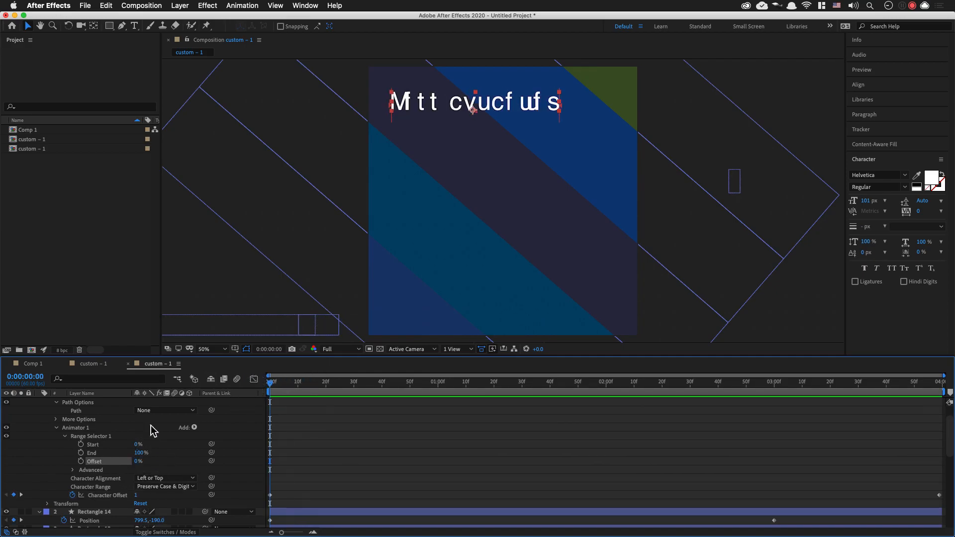
click(70, 438)
click(67, 438)
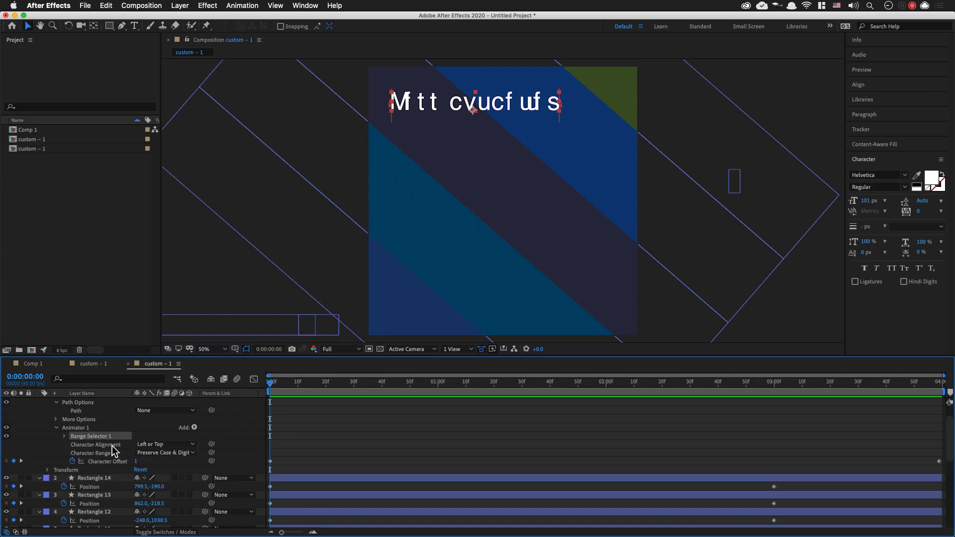
click(64, 436)
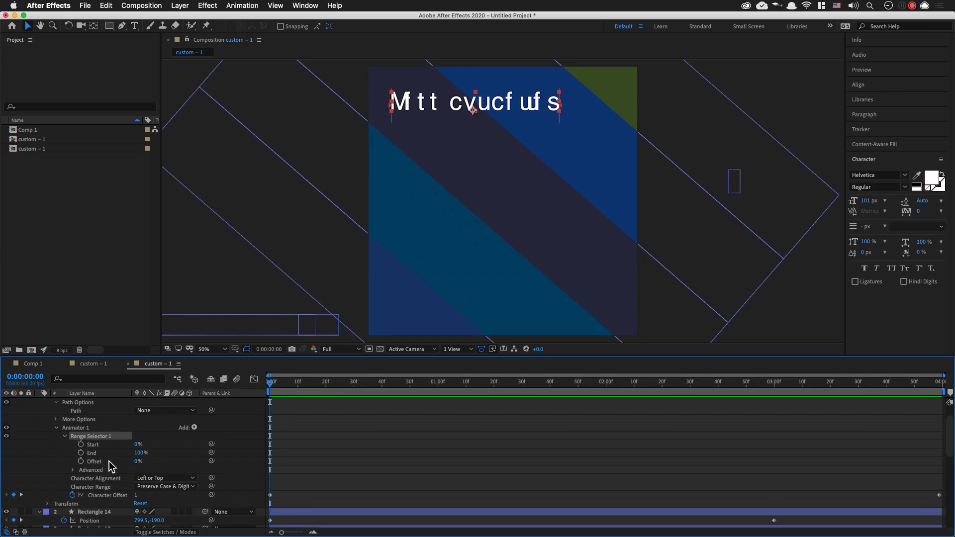
click(90, 462)
click(81, 461)
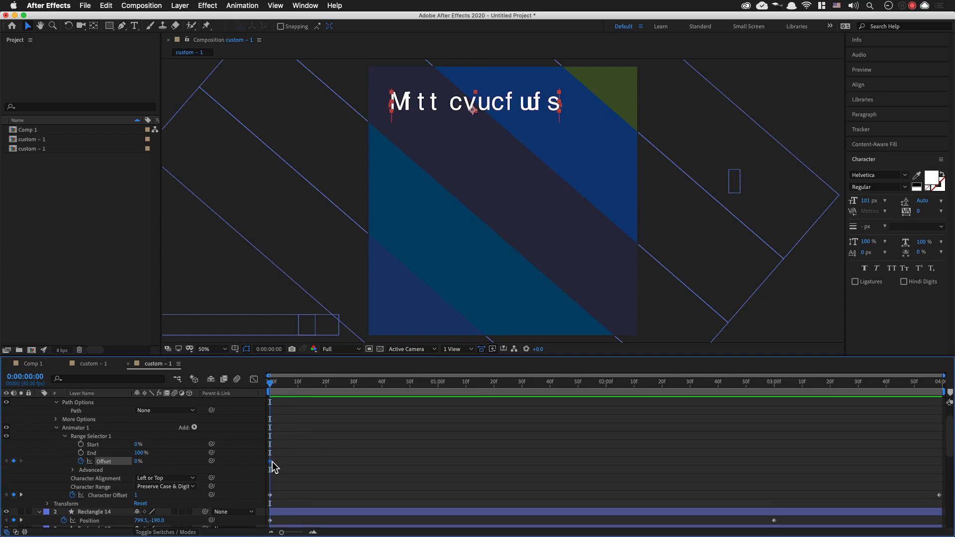
Add a Range Selector 1 Offset keyframe of 100% at 0:00:00:40
drag(273, 390, 382, 400)
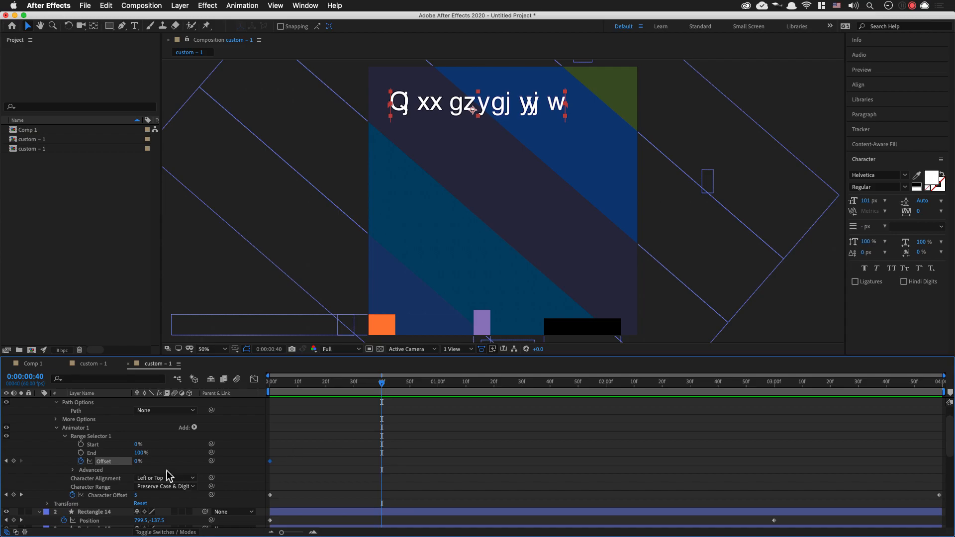
drag(142, 465, 185, 470)
drag(198, 470, 227, 475)
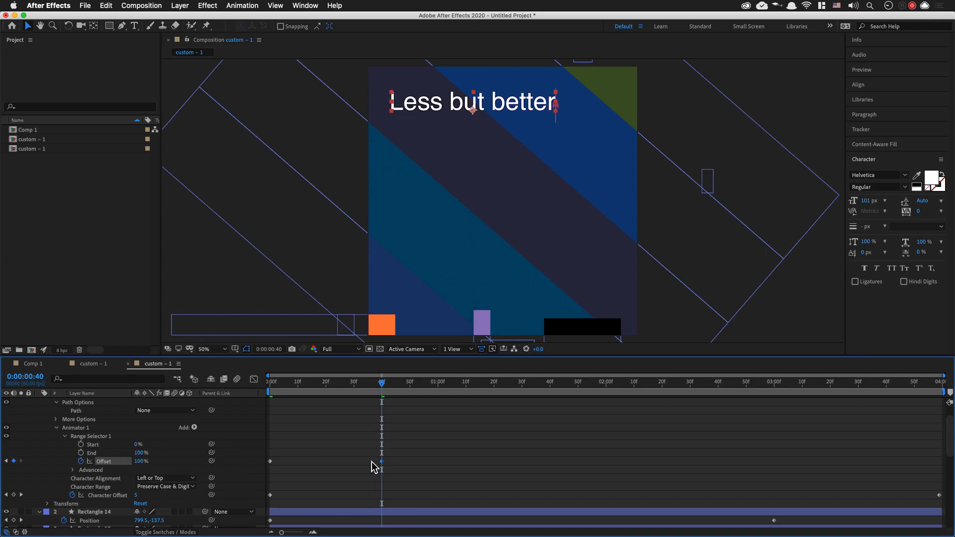
Return to the first frame and play back the text reveal animation
drag(386, 389, 382, 387)
drag(384, 384, 233, 389)
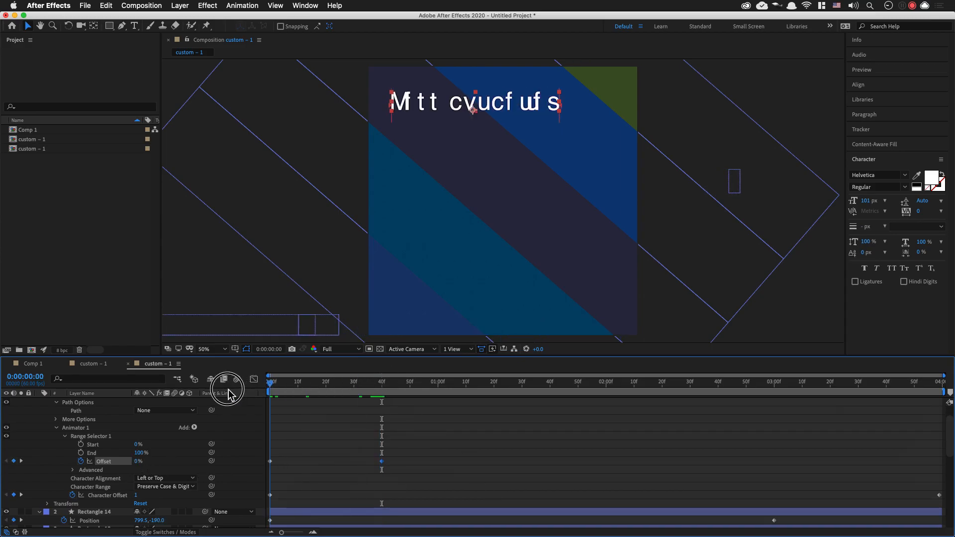
click(463, 432)
key(space)
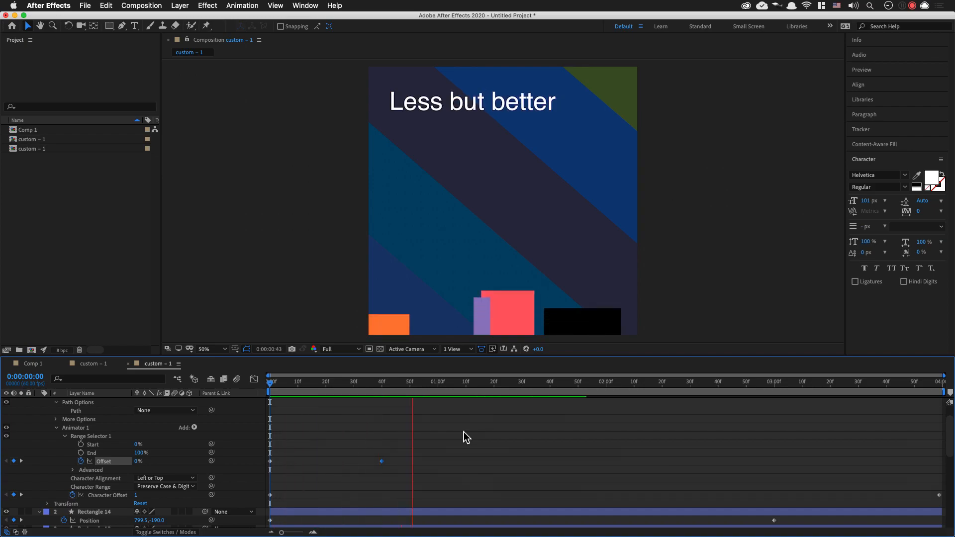
Move Range Selector 1's 100% Offset keyframe to about 0:00:01:12 and preview the animation from the first frame
key(space)
click(383, 462)
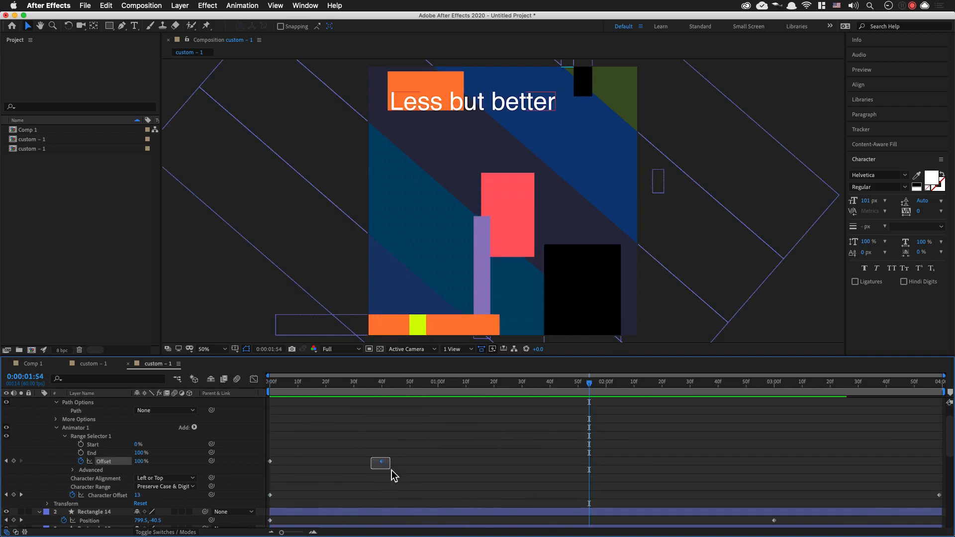
click(384, 462)
drag(387, 468, 473, 465)
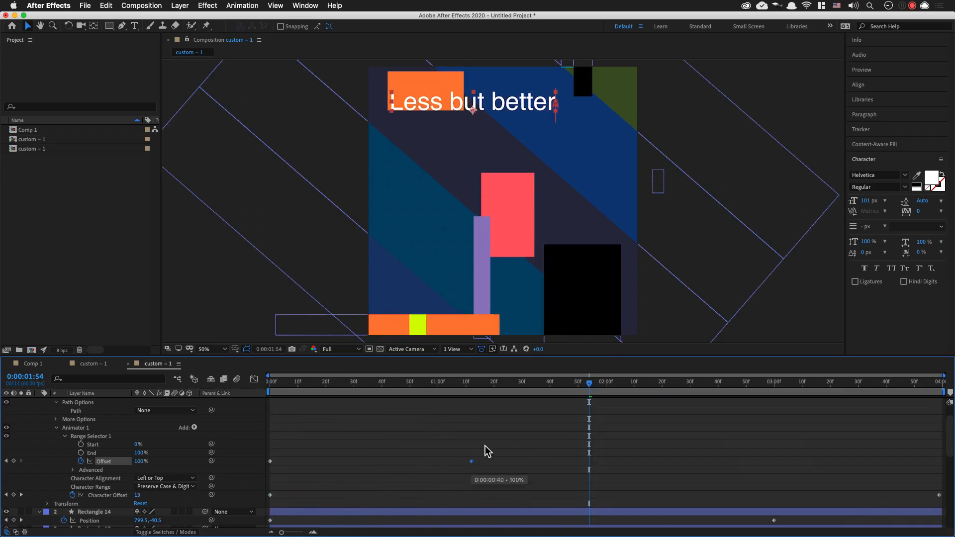
drag(479, 389, 238, 389)
key(Home)
key(space)
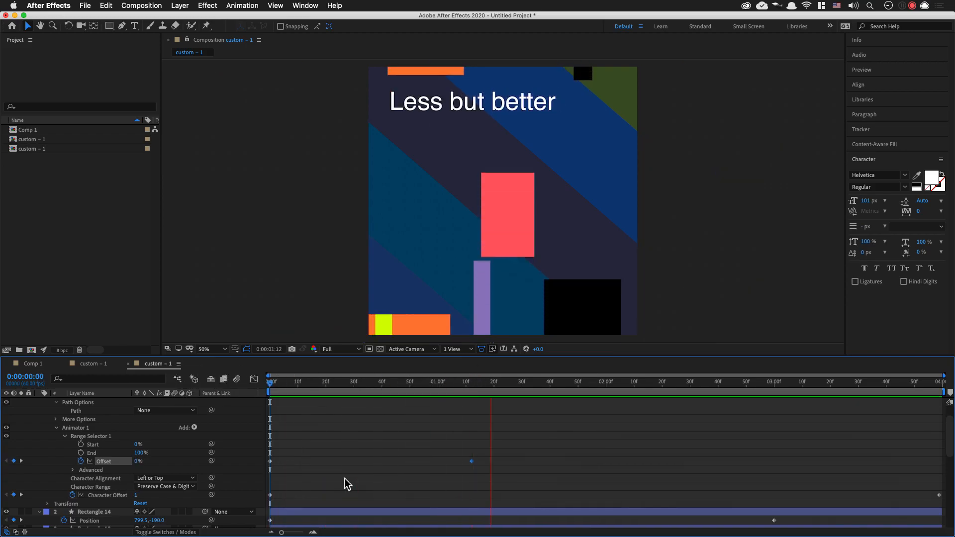
Move Range Selector 1's 100% Offset keyframe to about 0:00:01:06 and play the animation from the first frame
click(489, 474)
drag(472, 461, 454, 461)
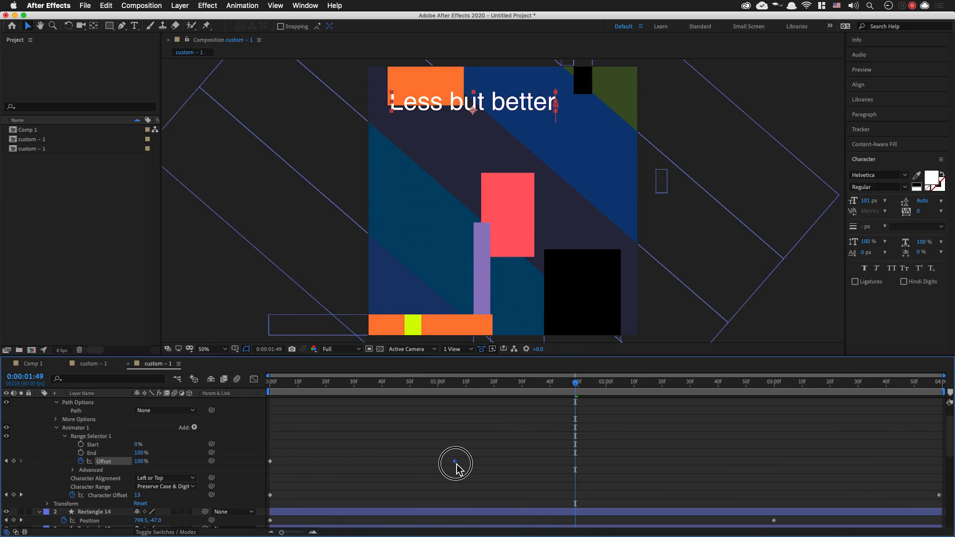
click(426, 390)
key(Home)
key(space)
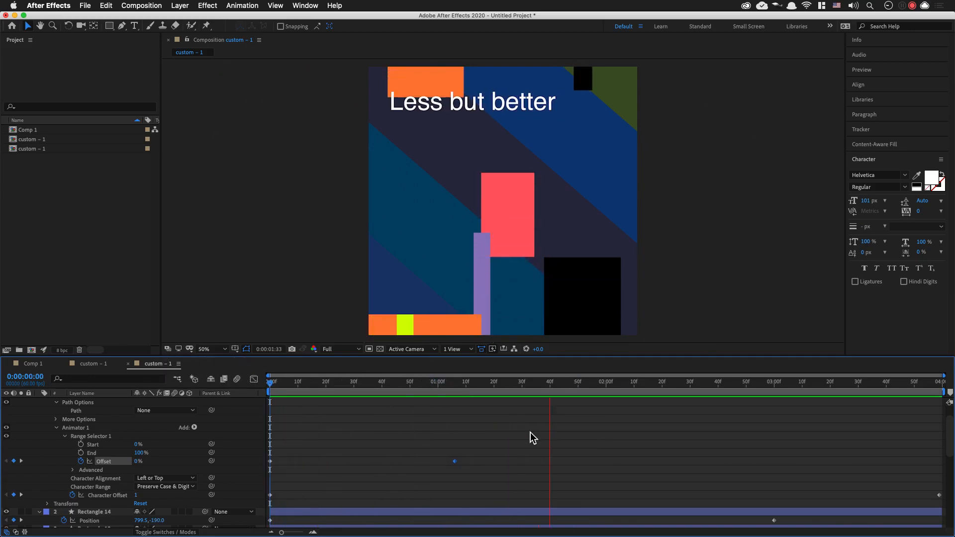
Shift both Range Selector 1 Offset keyframes to about 0:00:01:53 and 0:00:02:59, keeping their spacing, and preview the reveal
key(space)
drag(480, 471, 590, 467)
click(595, 475)
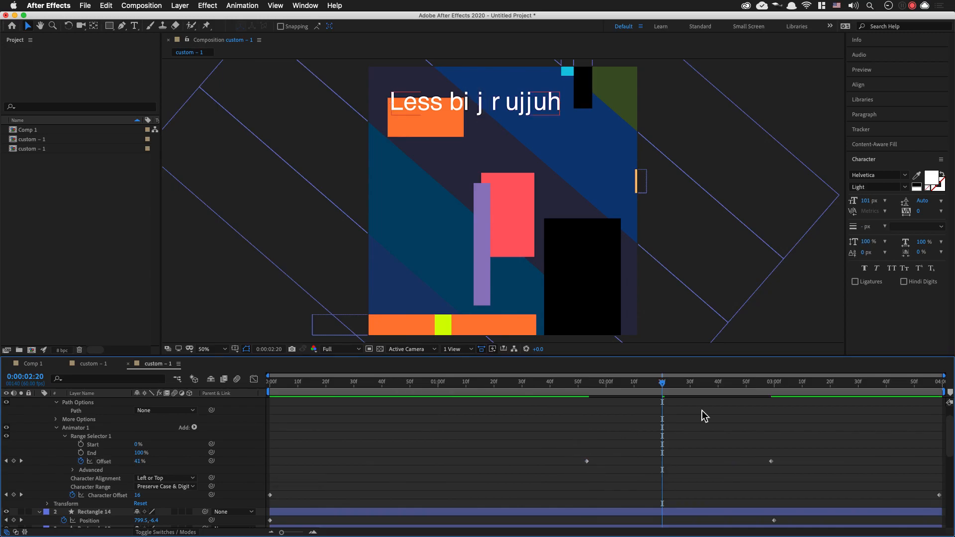
drag(772, 387, 219, 384)
key(space)
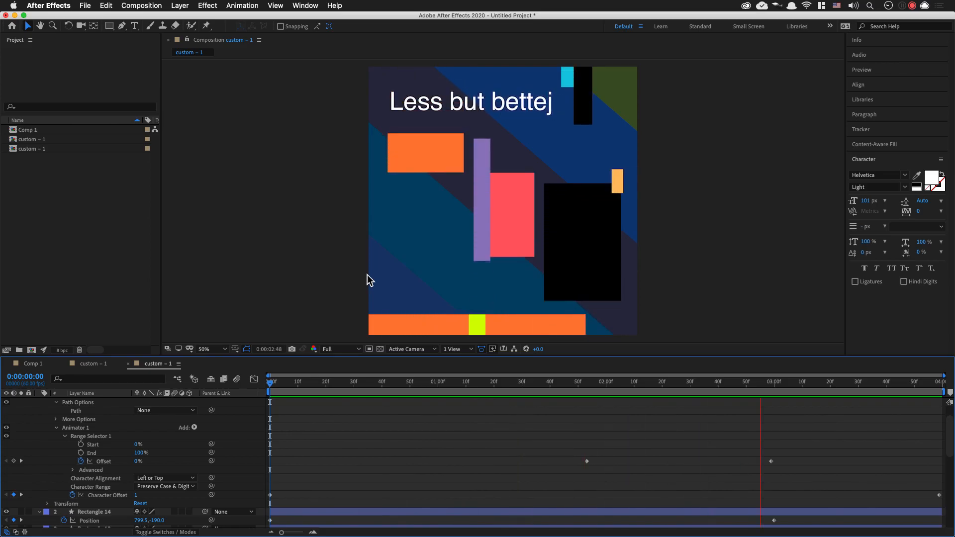
key(space)
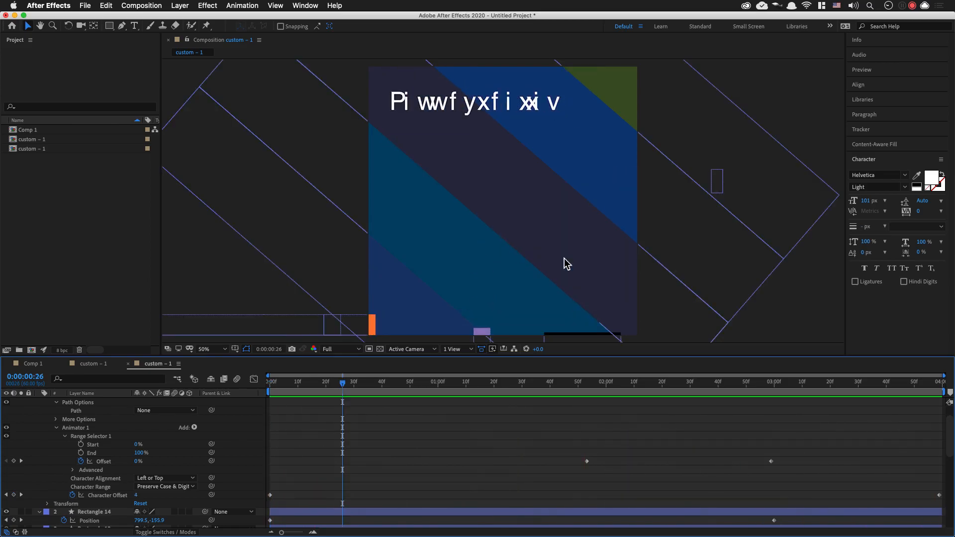
Return near the start of the timeline and collapse Animator 1 and the "Less but better" text layer
drag(597, 385, 275, 391)
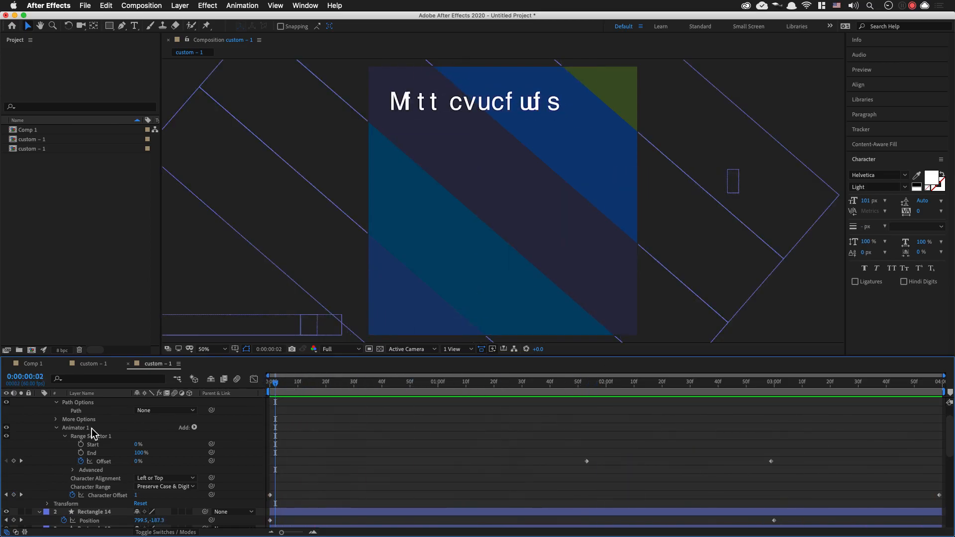
click(55, 429)
scroll(98, 431, up, 1)
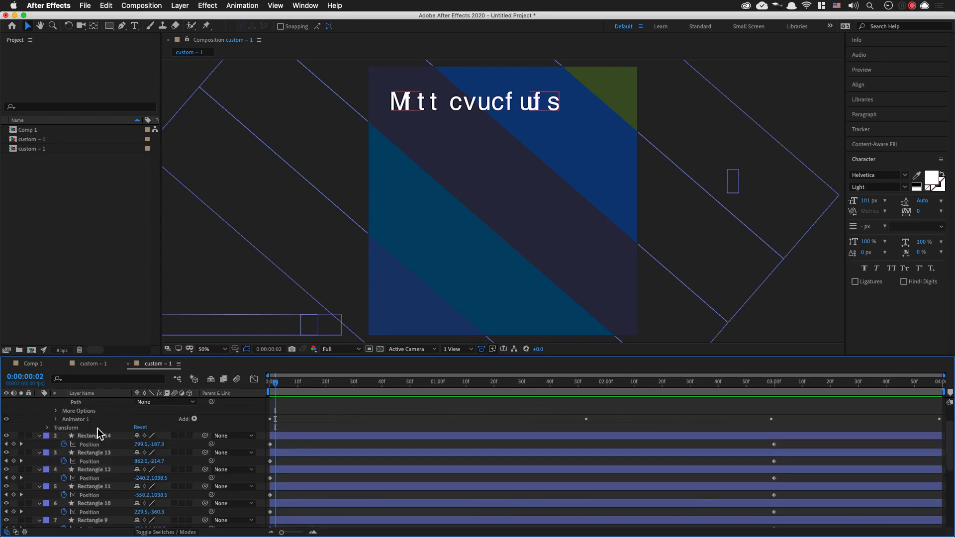
click(102, 407)
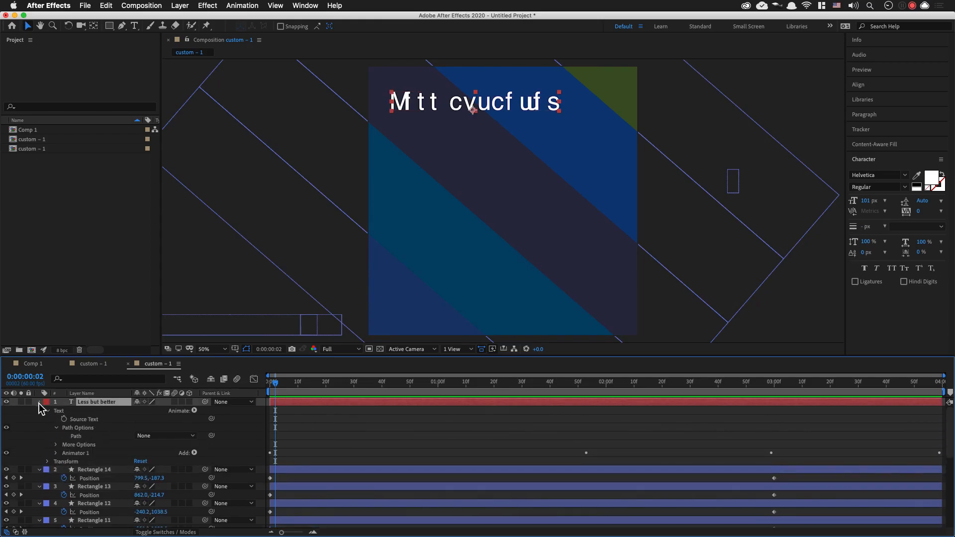
click(40, 402)
Keyframe the title's Position in place at 0:00:03:00 and outside the canvas's left edge at -426, 174 at 0:00:01:26
click(567, 384)
drag(568, 390, 775, 401)
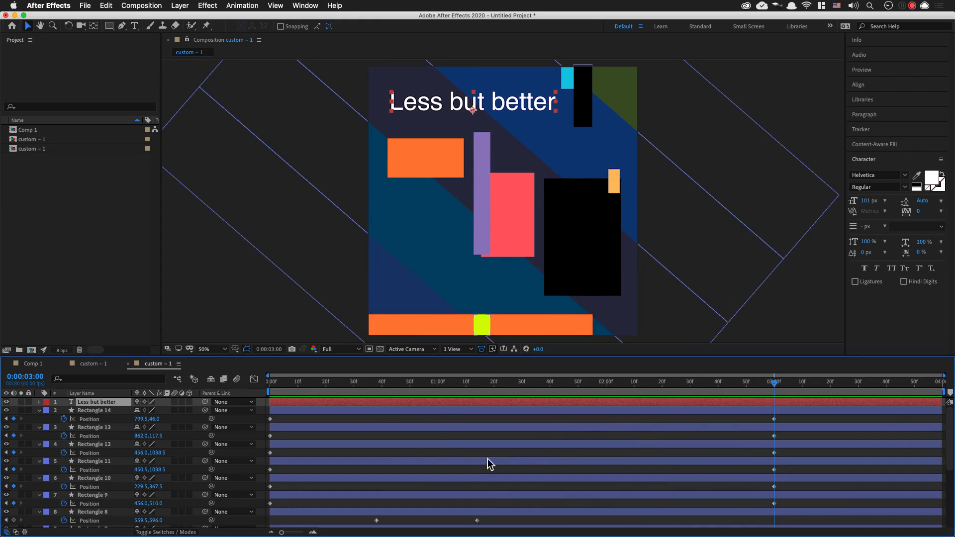
key(p)
drag(585, 384, 510, 393)
drag(518, 101, 307, 119)
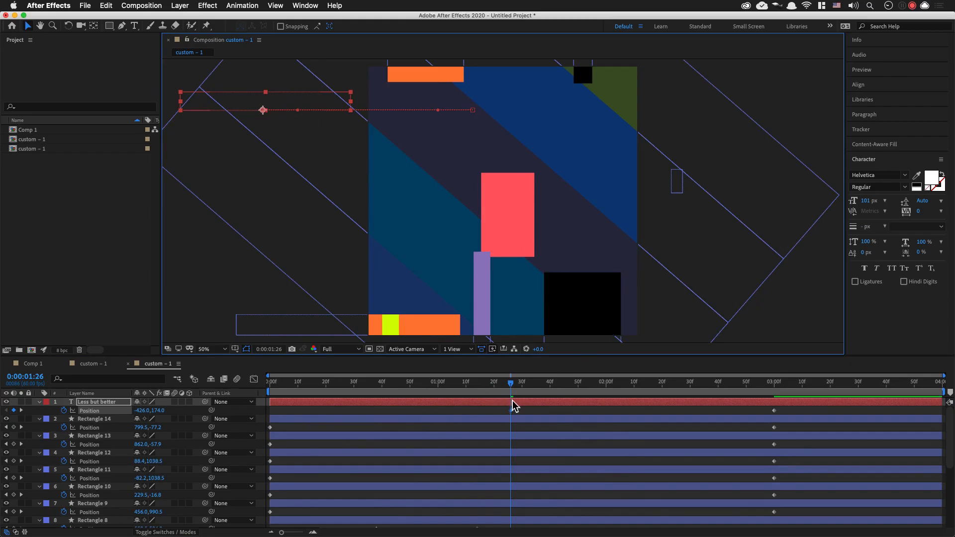
Play the animation from about 0:00:00:57 to check how the title slides in
drag(512, 411, 430, 391)
key(space)
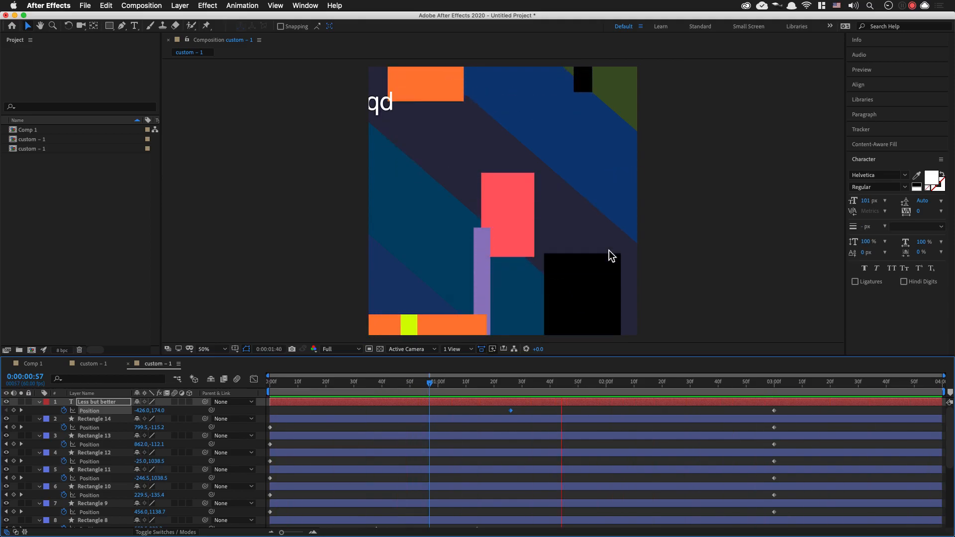
key(space)
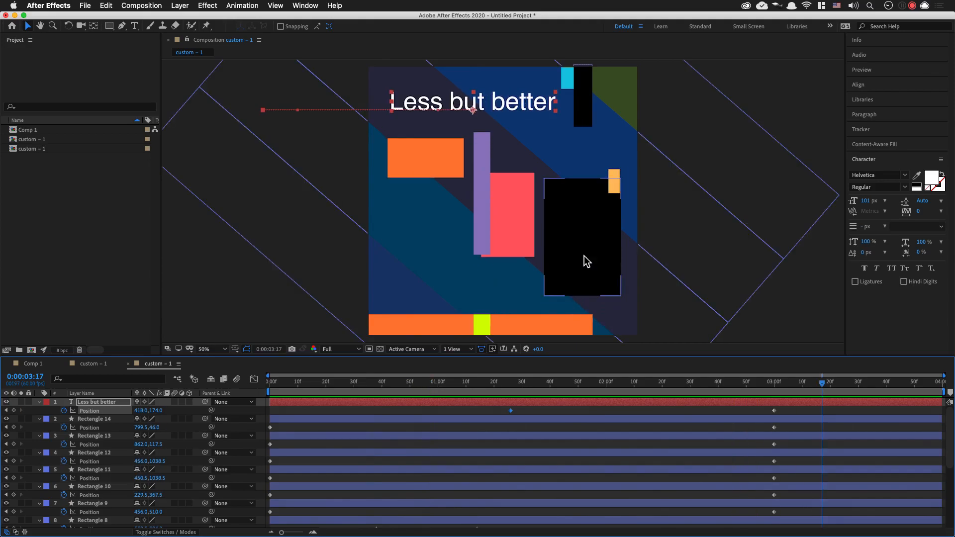
click(379, 433)
key(super+a)
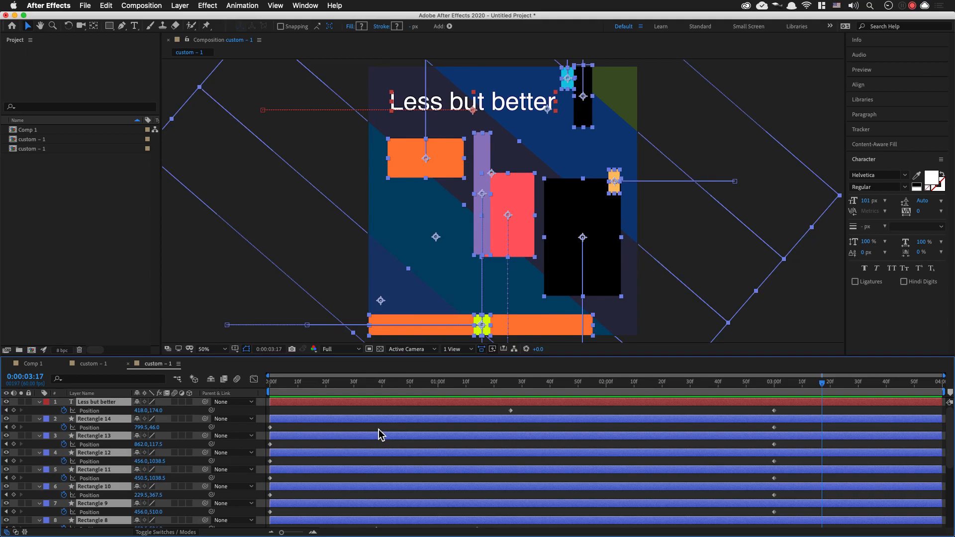
key(super+shift+a)
click(510, 413)
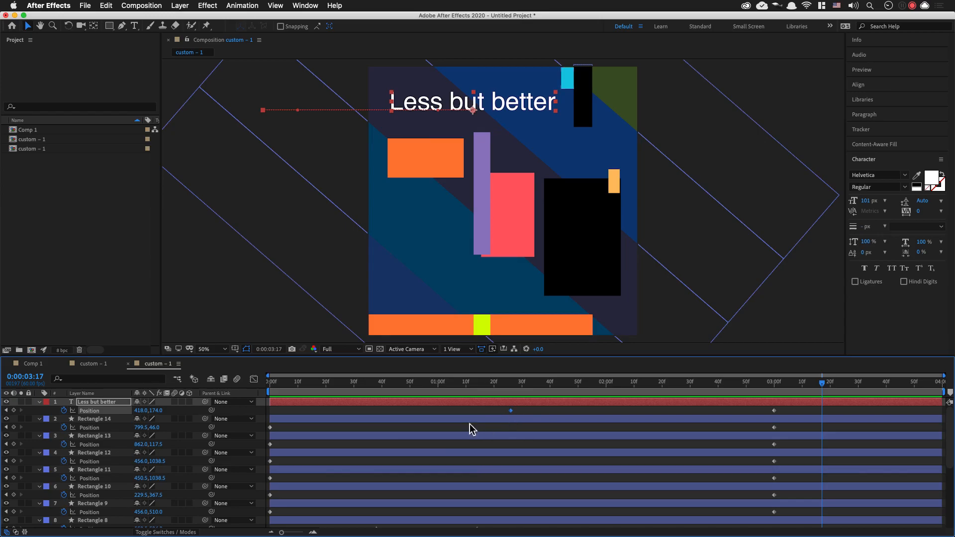
Play back the complete animation with the layer outlines hidden, and deselect the title layer
key(super+shift+h)
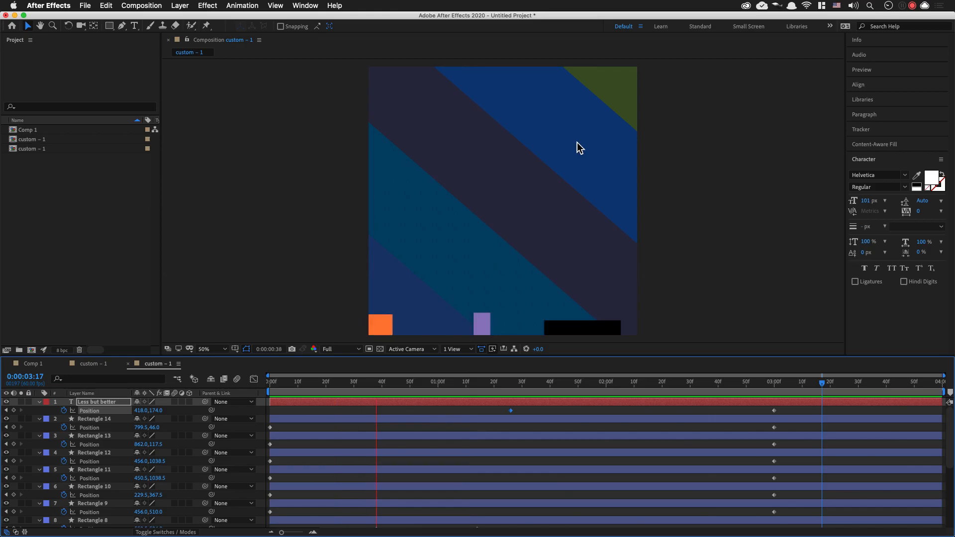
key(space)
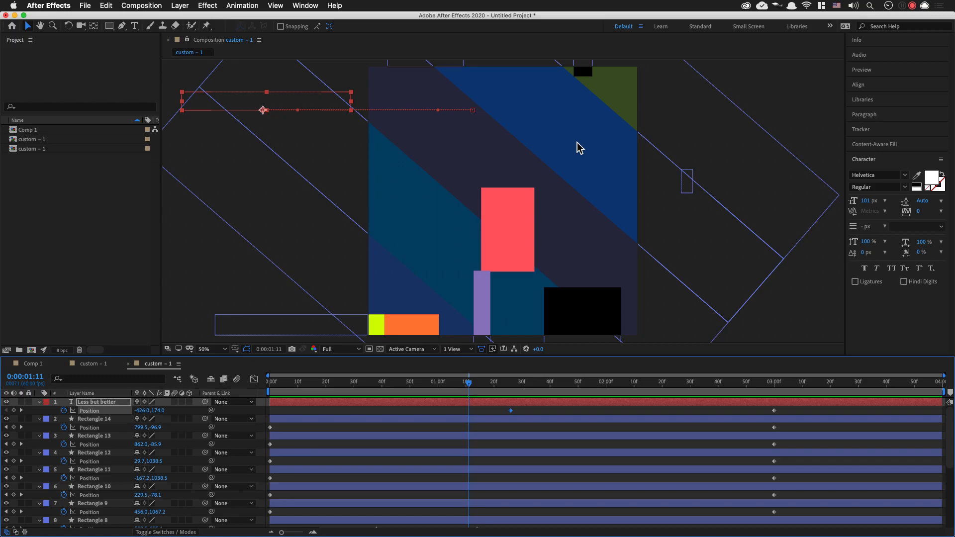
click(778, 105)
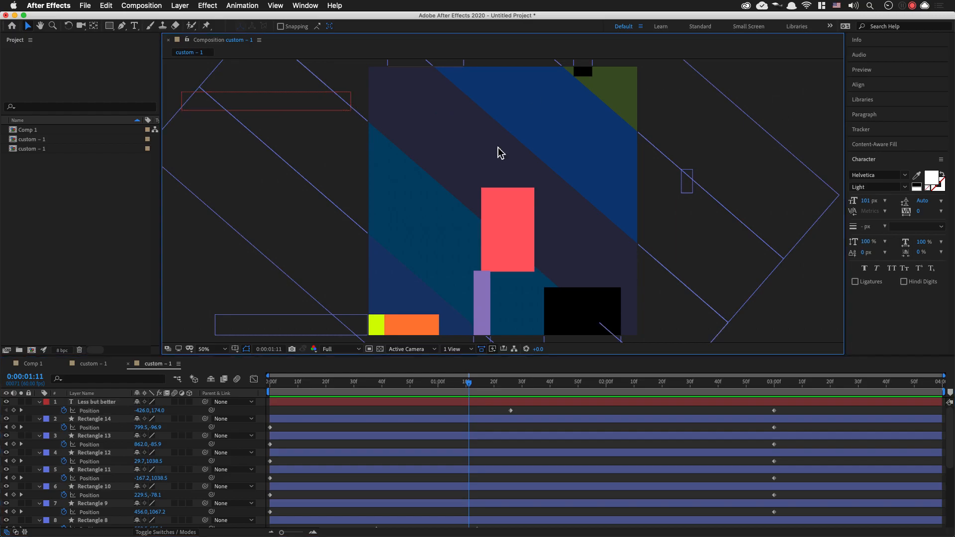
Begin exporting the custom – 1 composition
click(85, 6)
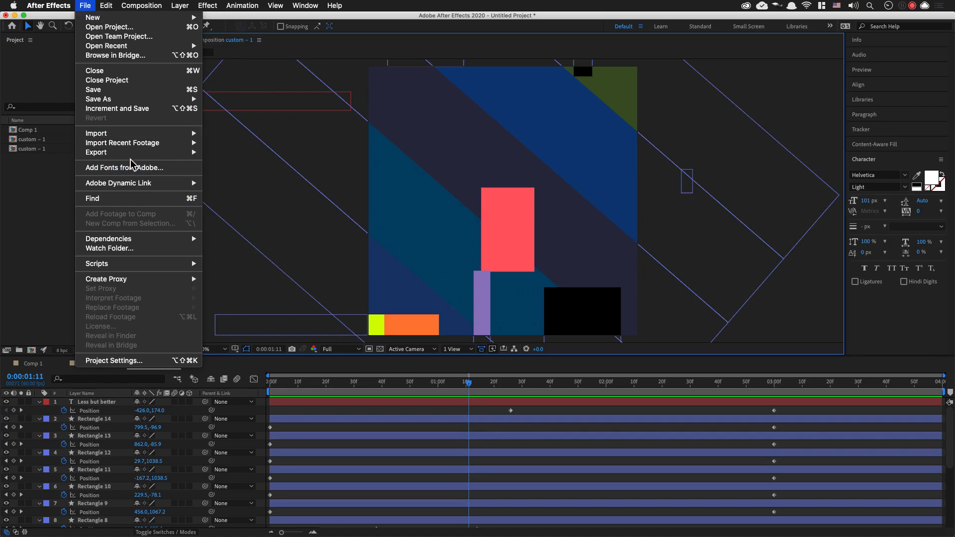
mouse_move(132, 156)
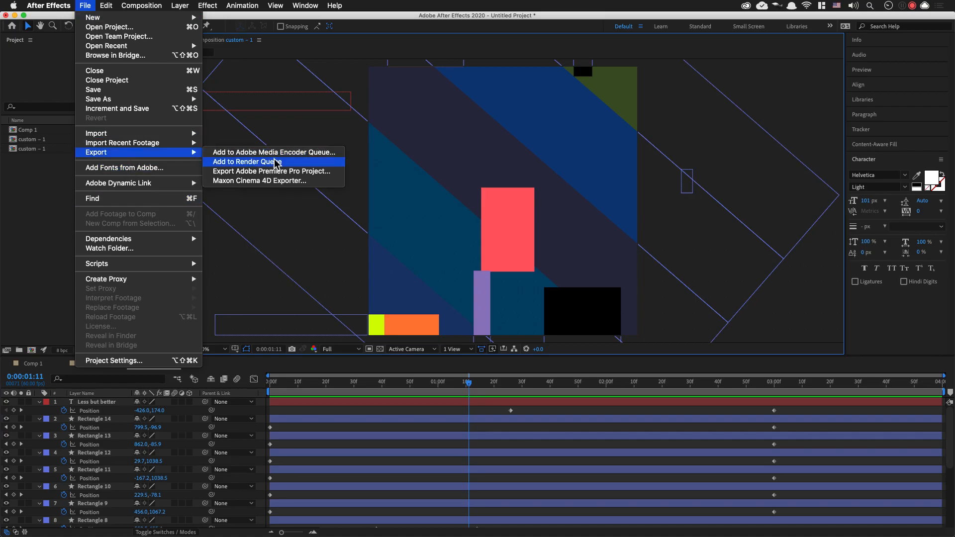